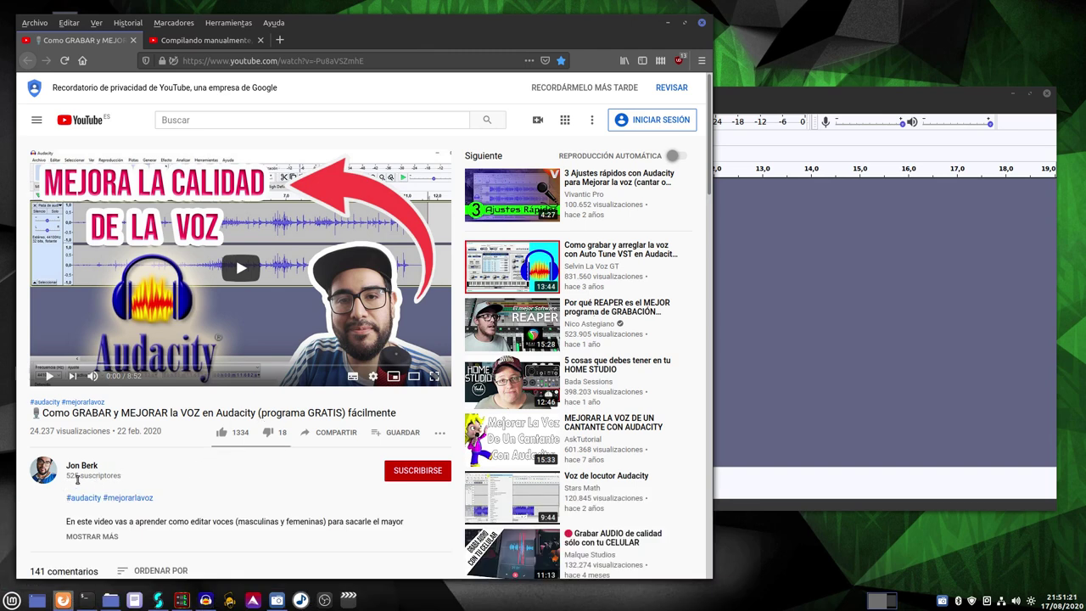
- Minimize the browser with the YouTube video and reposition the Audacity window on the desktop
click(668, 23)
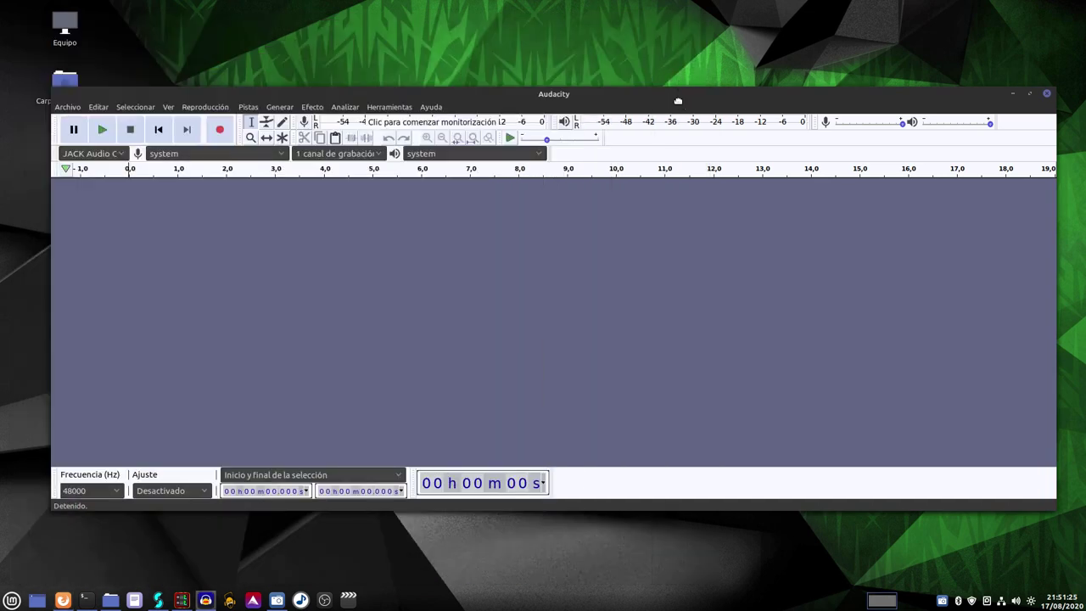
drag(673, 96, 675, 130)
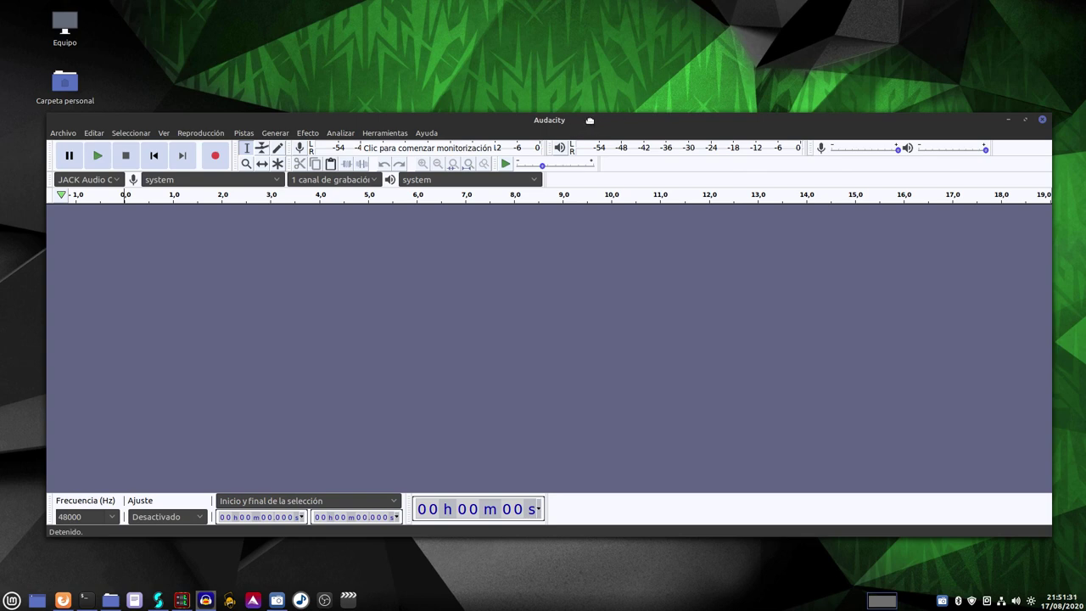
drag(589, 121, 570, 79)
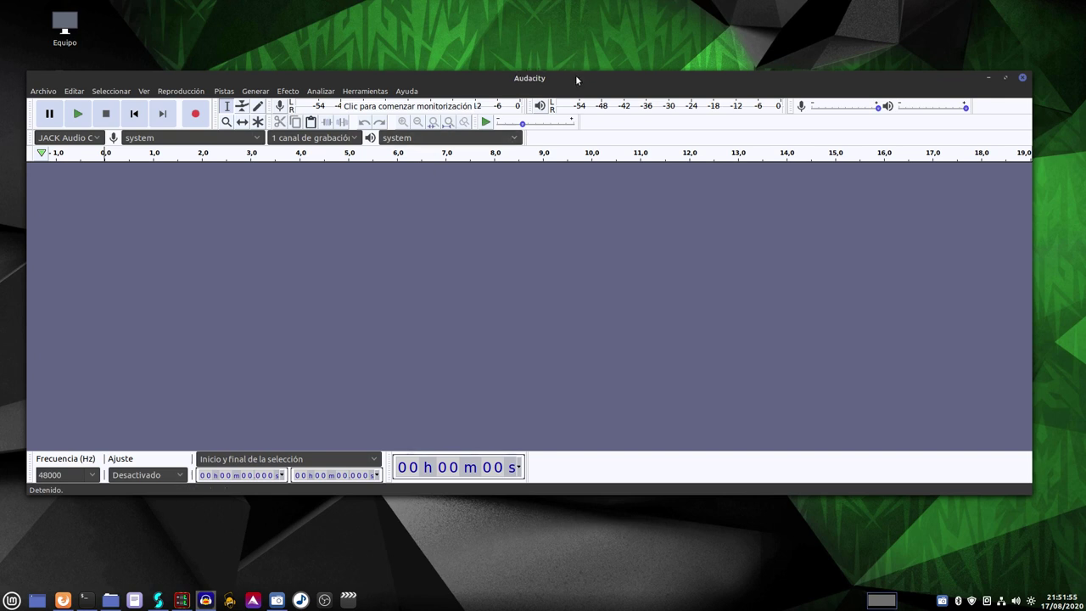
drag(567, 85, 568, 83)
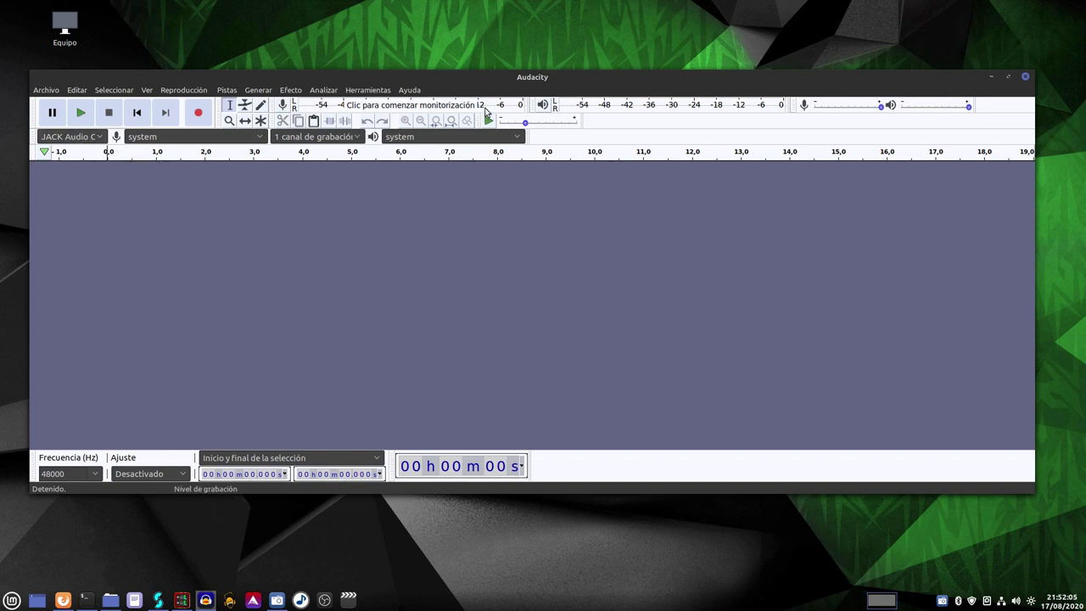
drag(594, 78, 599, 79)
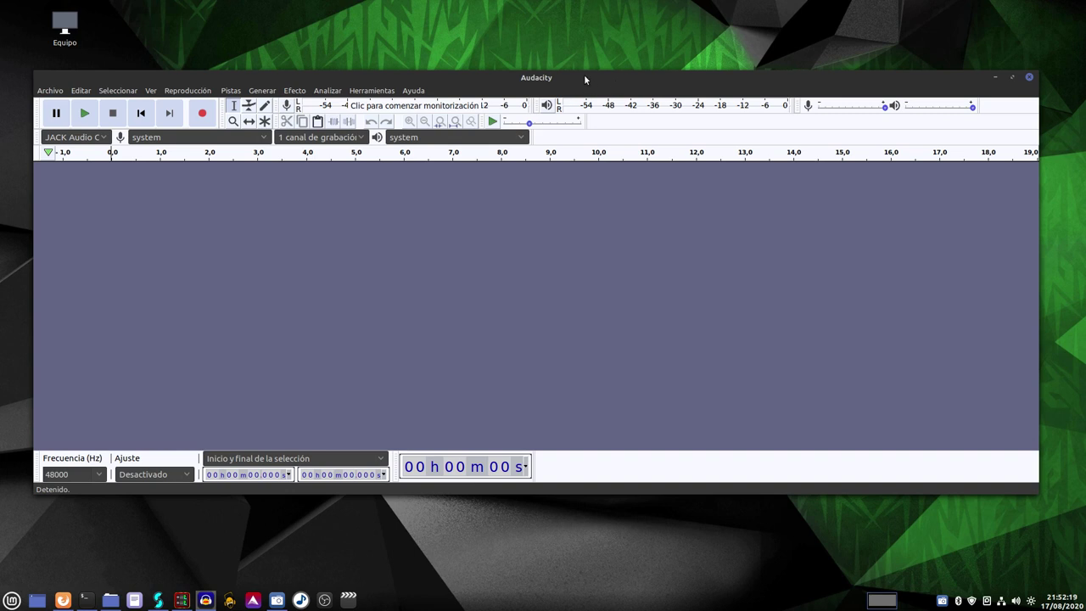
drag(584, 80, 600, 87)
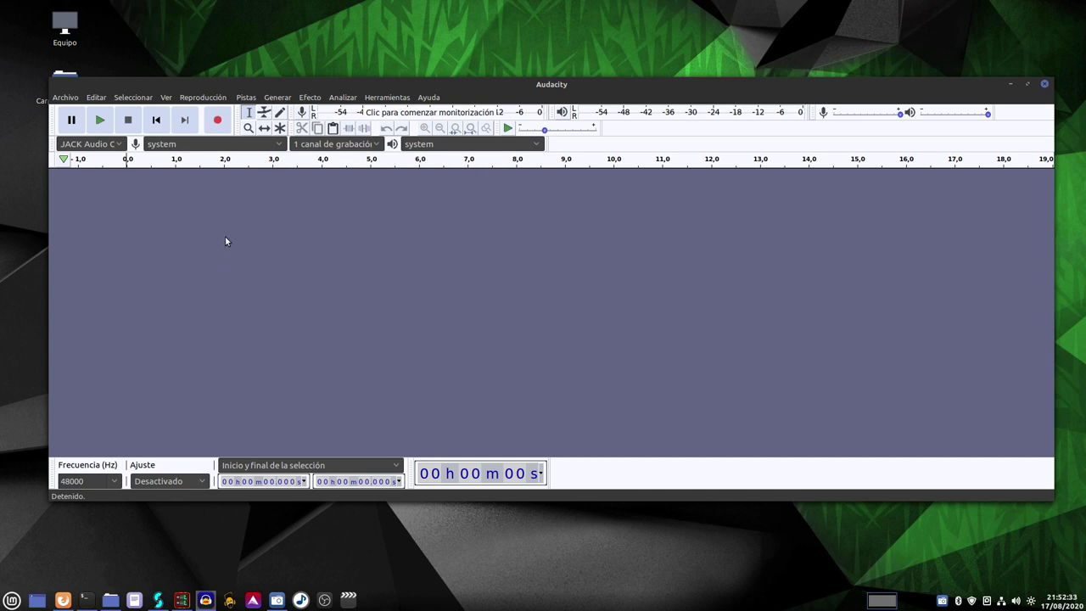
- Record a mono voice take about 38 seconds long and stop the recording
click(218, 120)
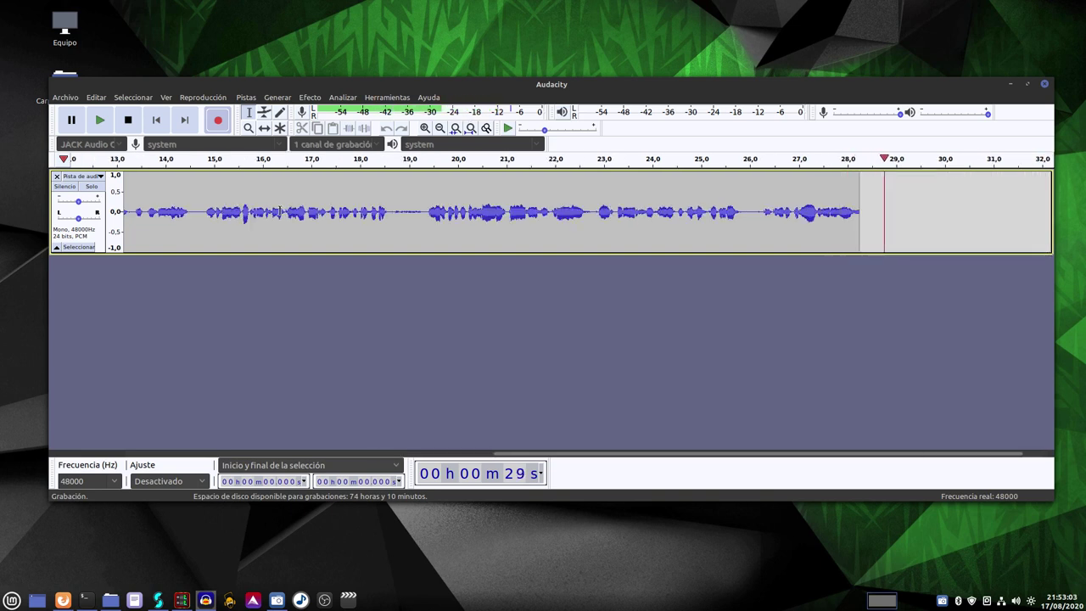
click(128, 122)
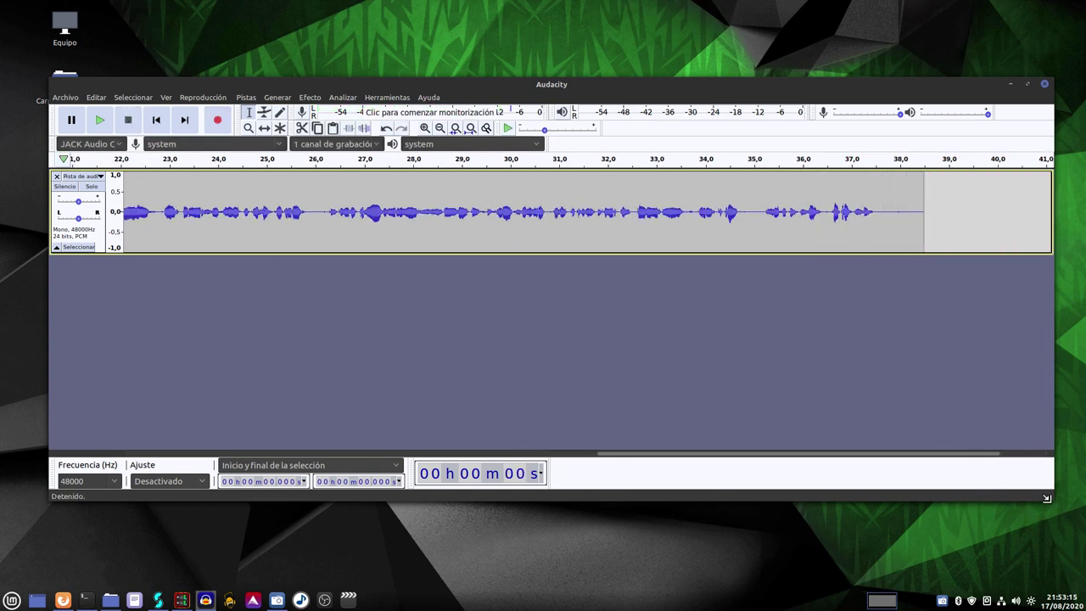
- Enlarge the window and the track's height, and show the voice take from its start
drag(1052, 499, 1048, 560)
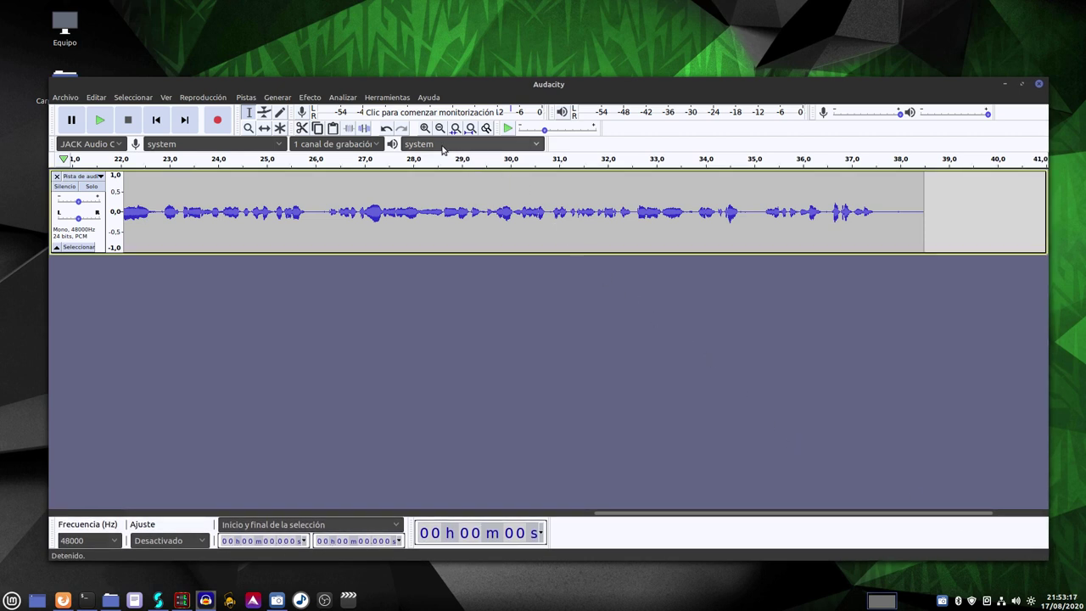
click(439, 127)
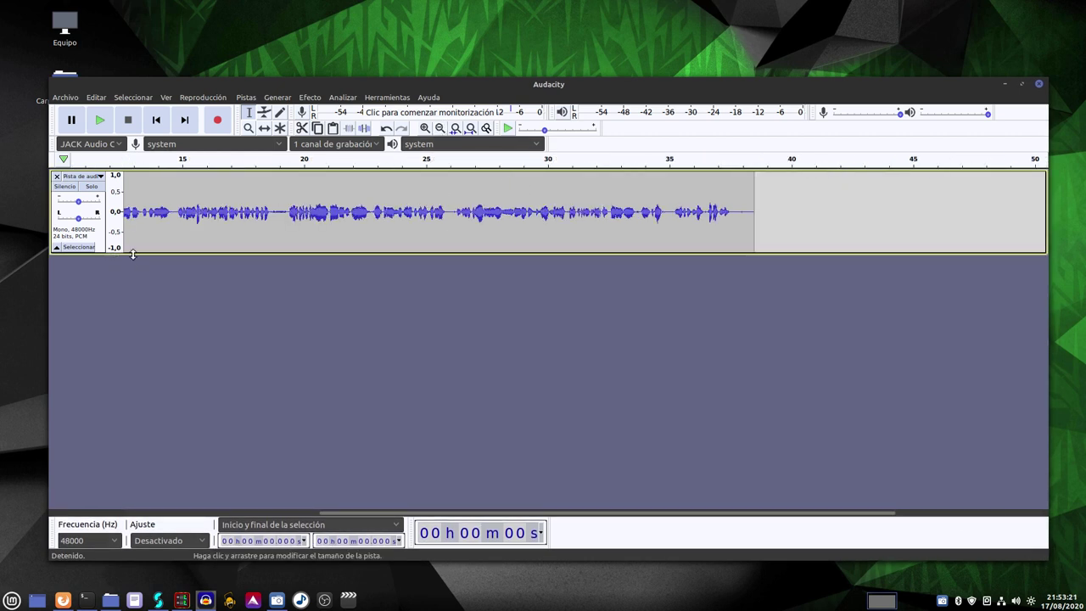
drag(133, 253, 138, 383)
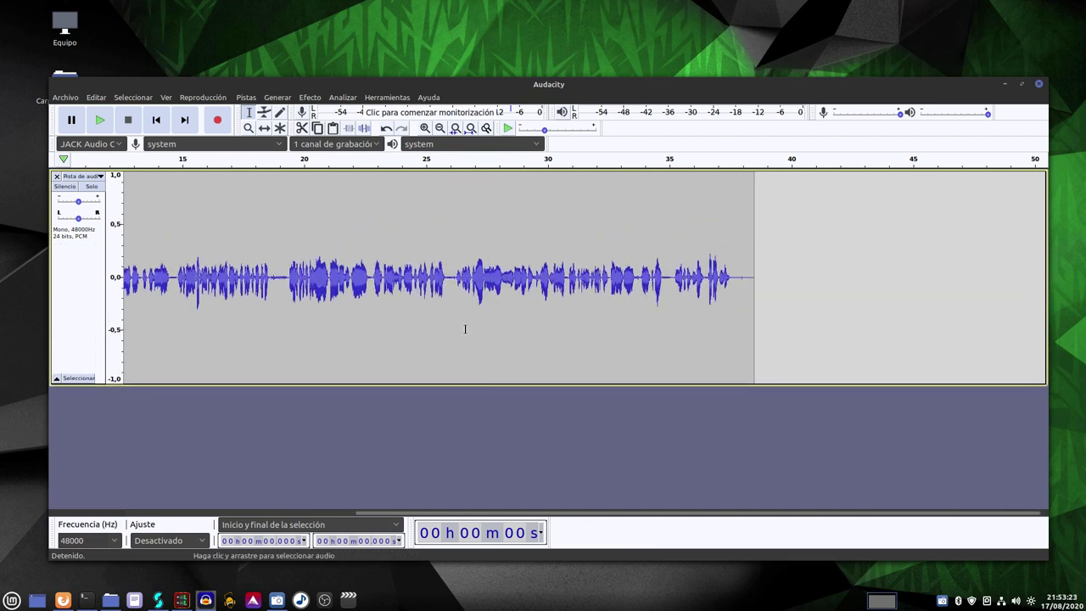
drag(364, 513, 87, 521)
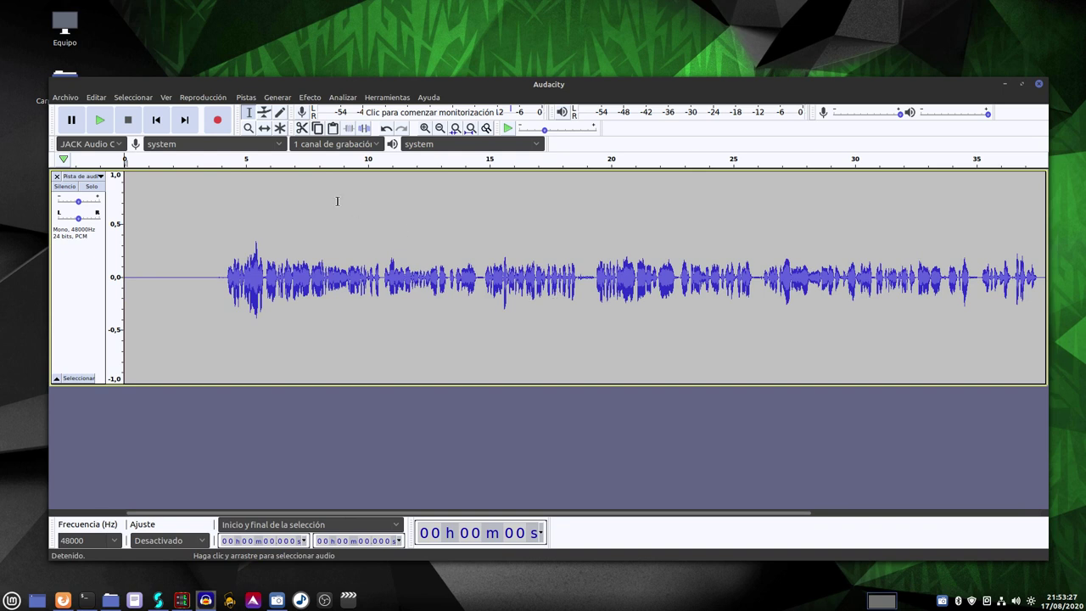
- Play back the recorded voice from about 3 seconds, just before the speech begins, and stop it
click(131, 160)
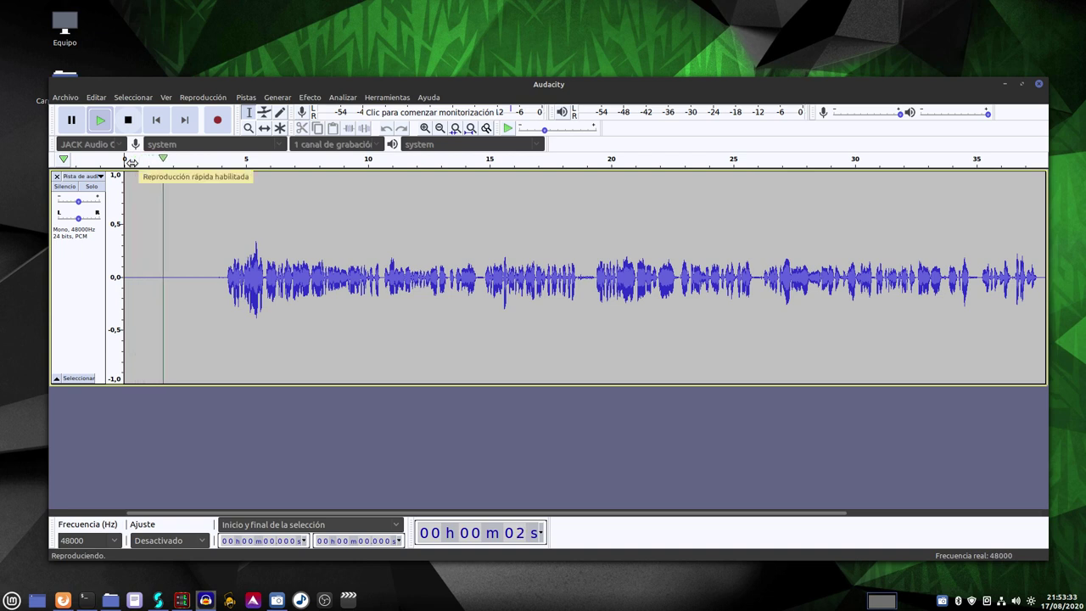
click(139, 160)
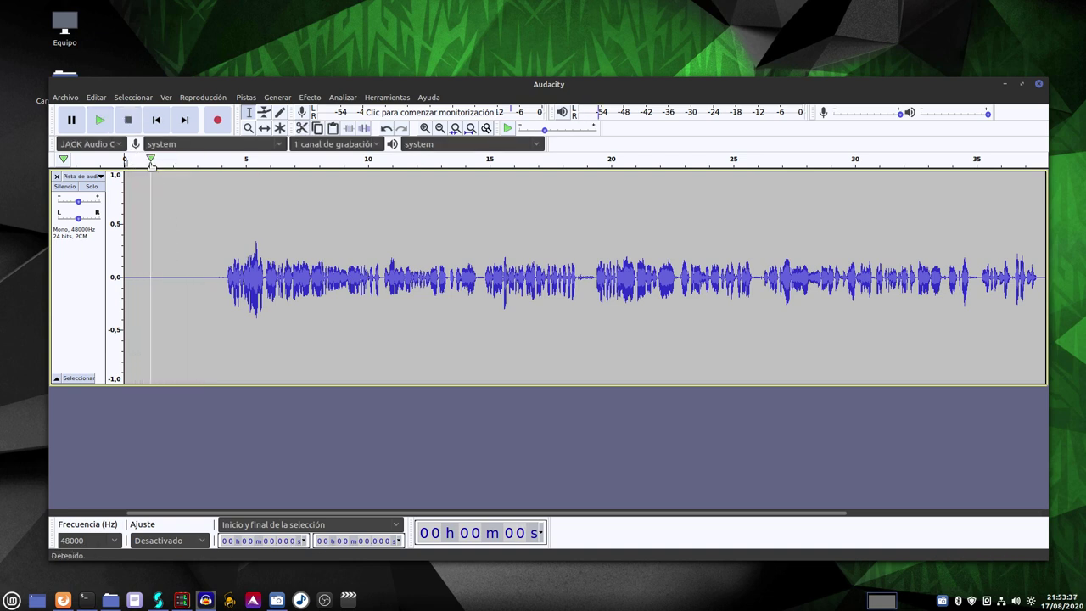
click(150, 160)
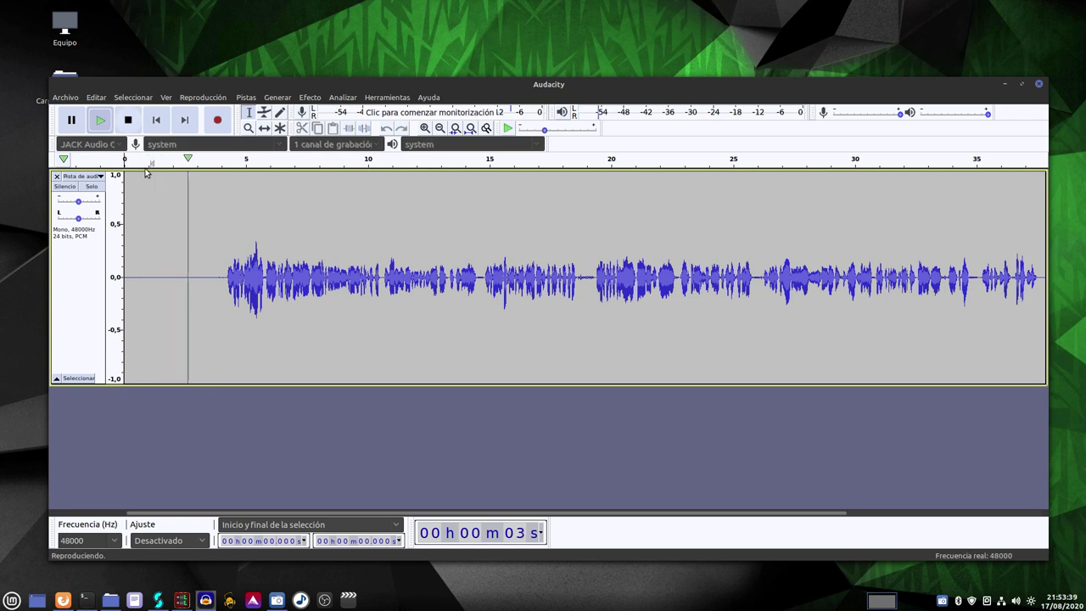
key(space)
click(149, 160)
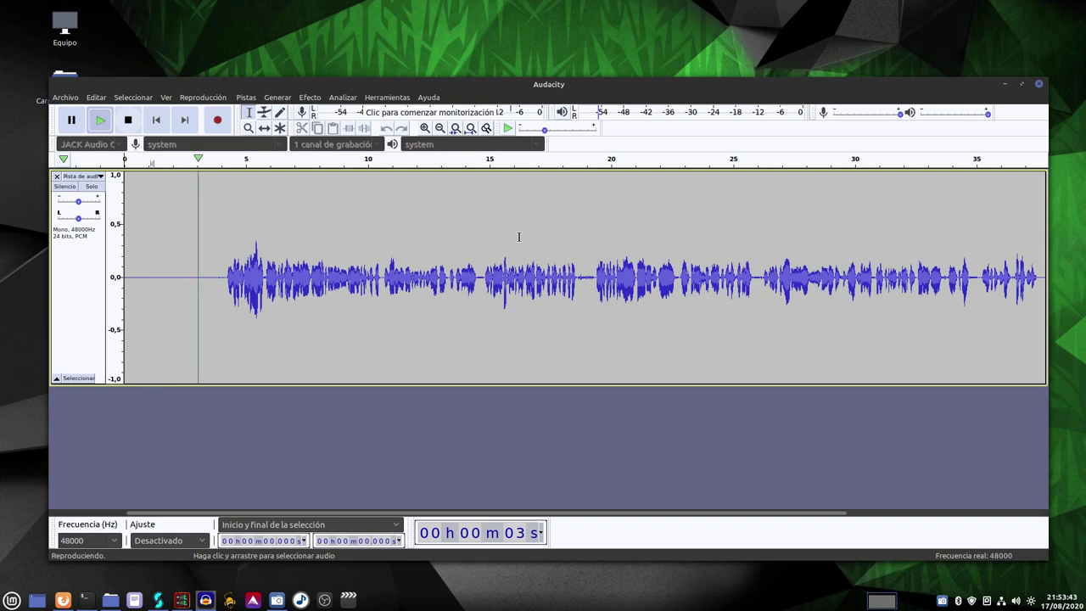
key(space)
click(205, 158)
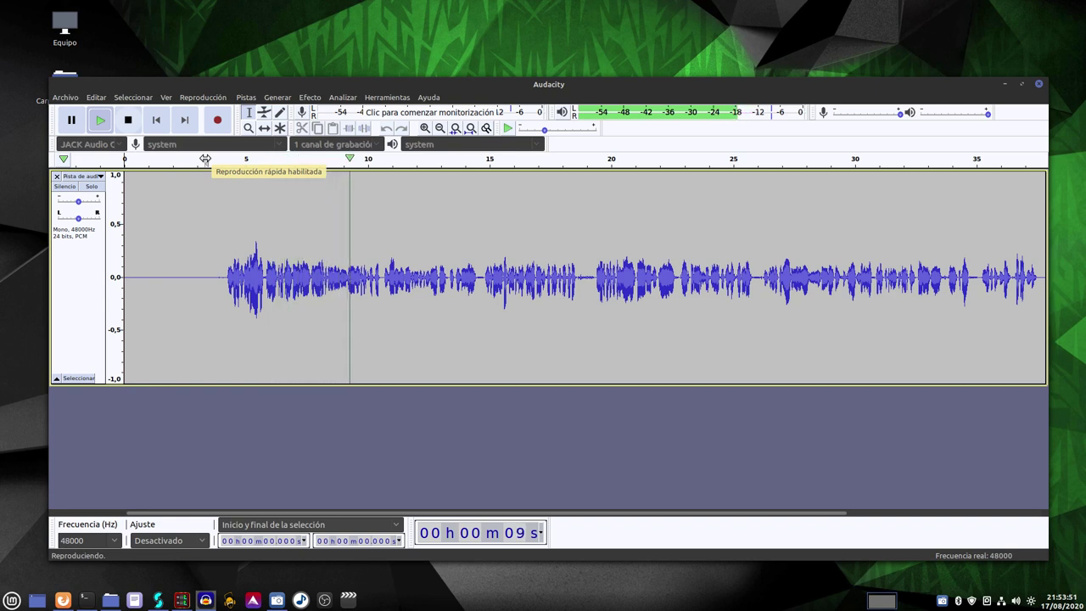
key(space)
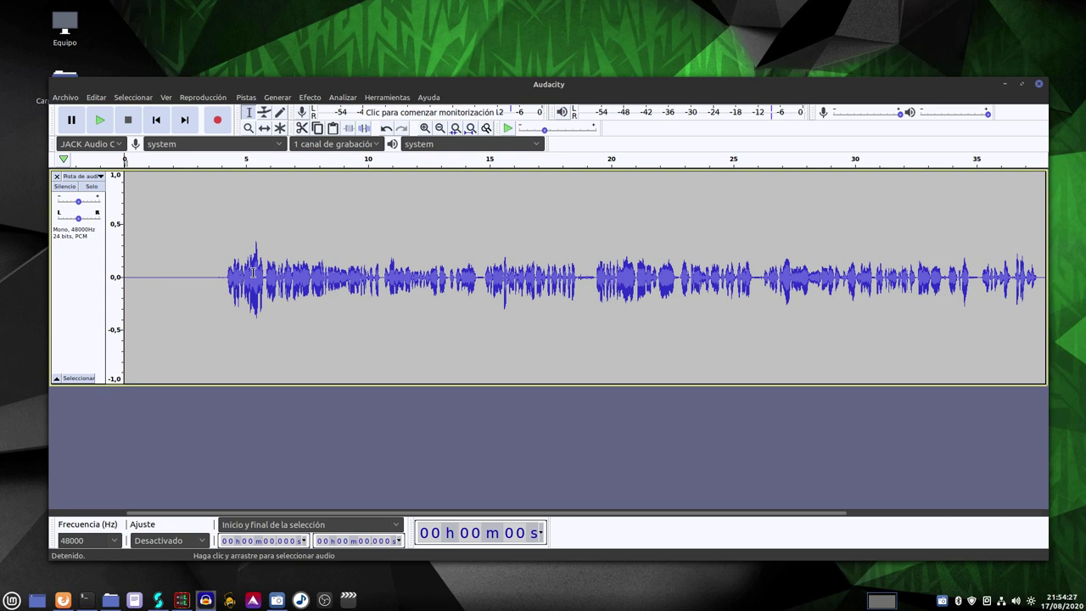
- Listen to short passages of the recording starting at about 5 seconds and about 23 seconds
drag(620, 81, 623, 62)
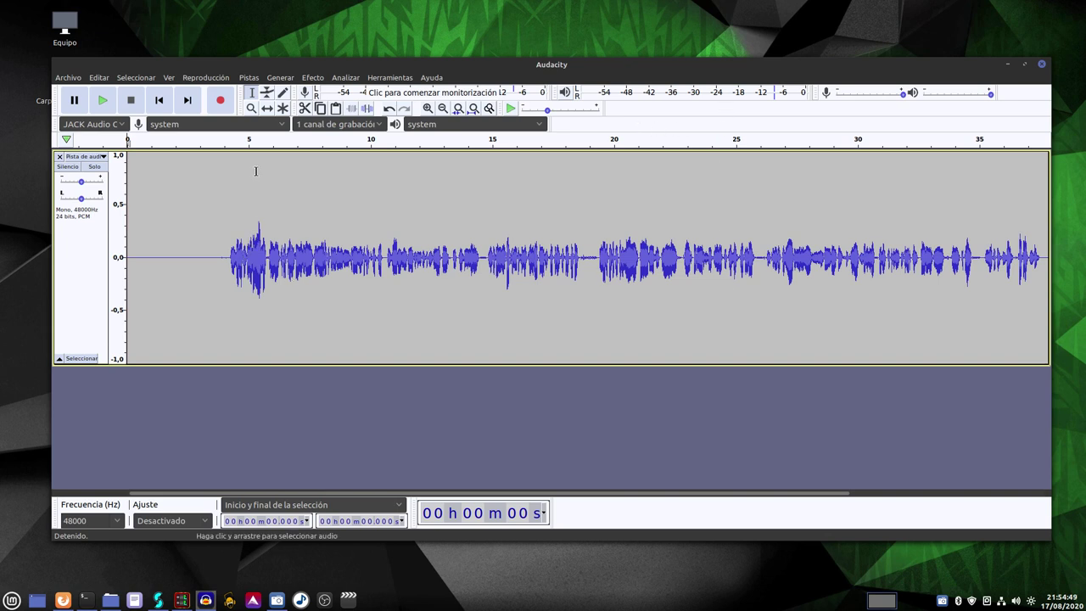
click(242, 140)
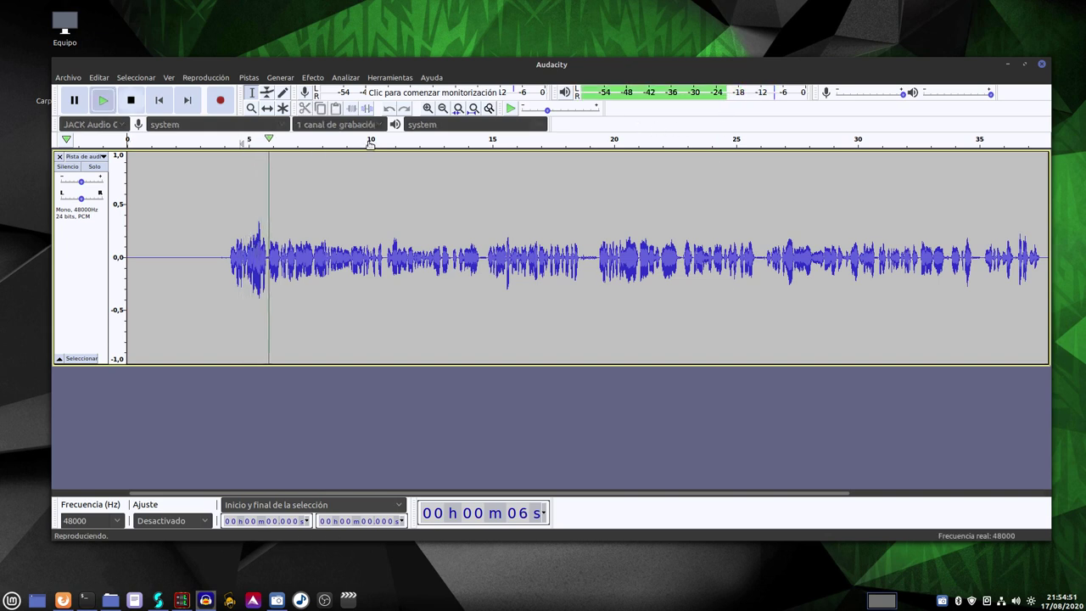
click(380, 143)
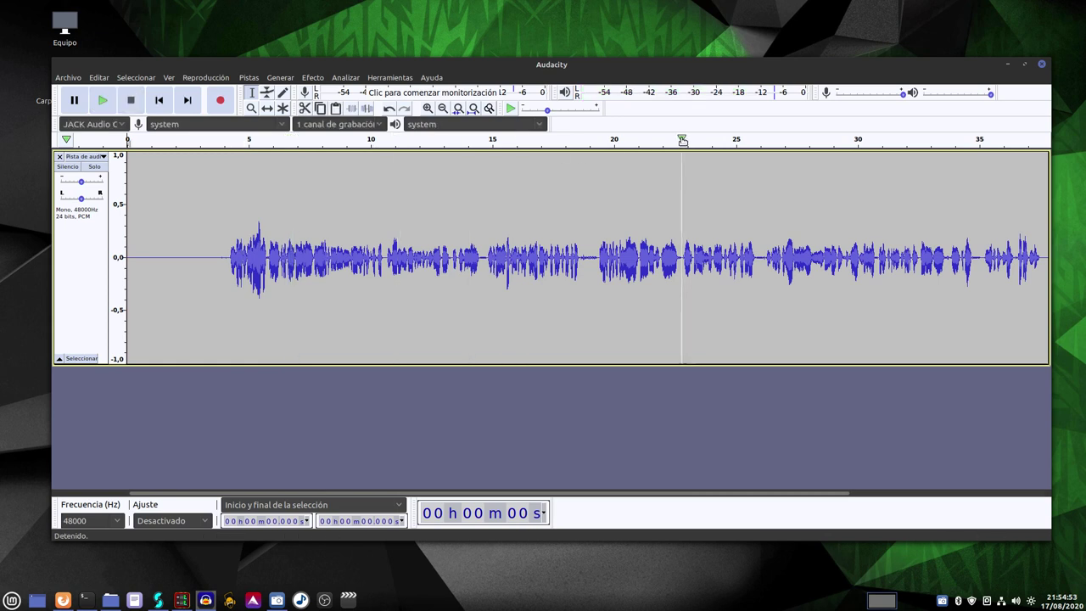
click(683, 140)
click(681, 138)
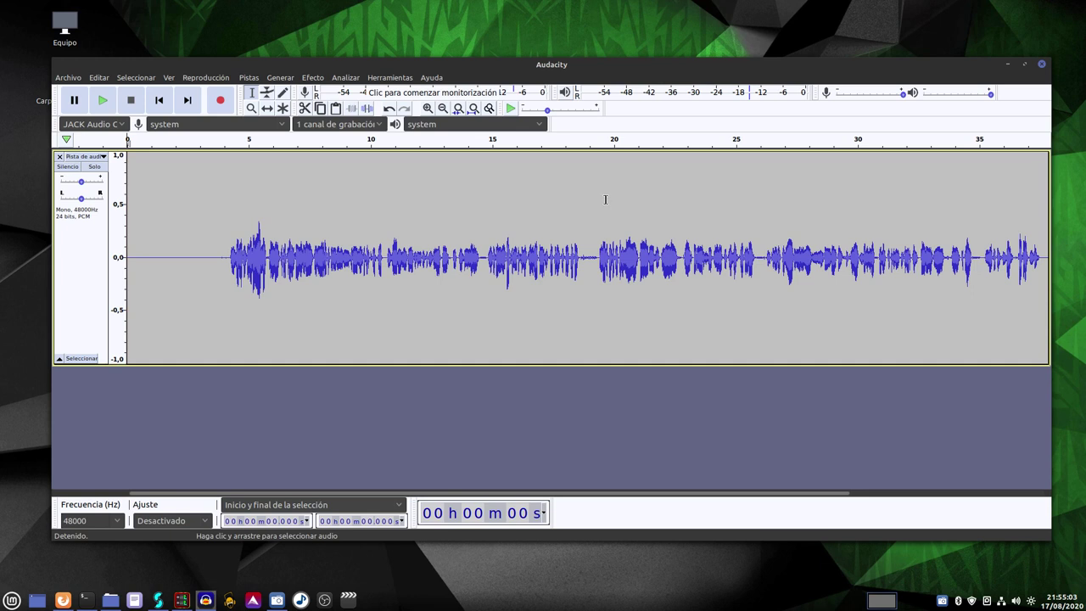
drag(595, 254, 581, 255)
click(532, 330)
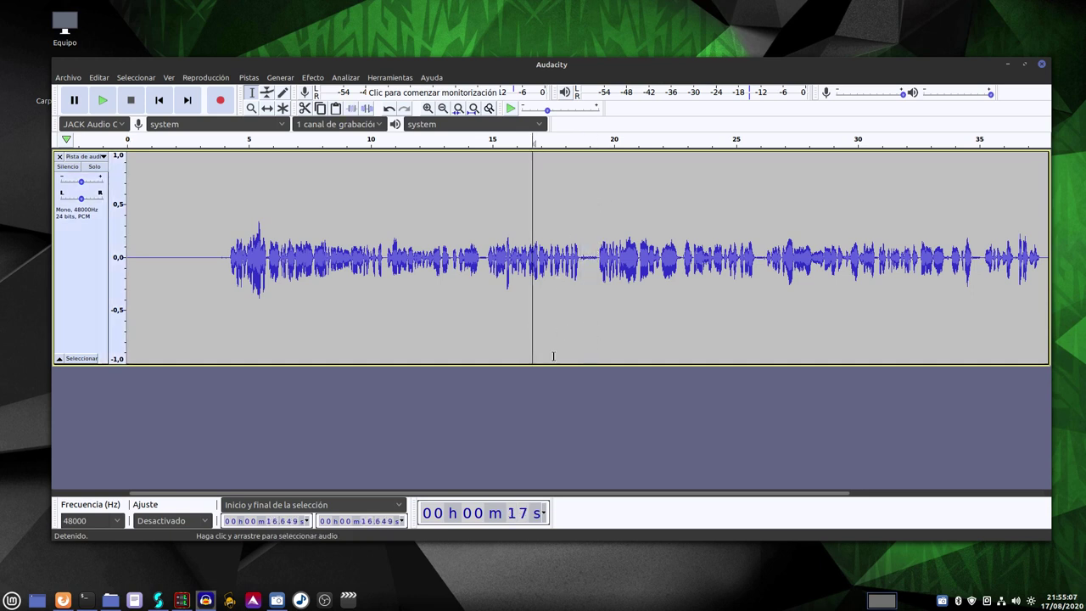
click(230, 257)
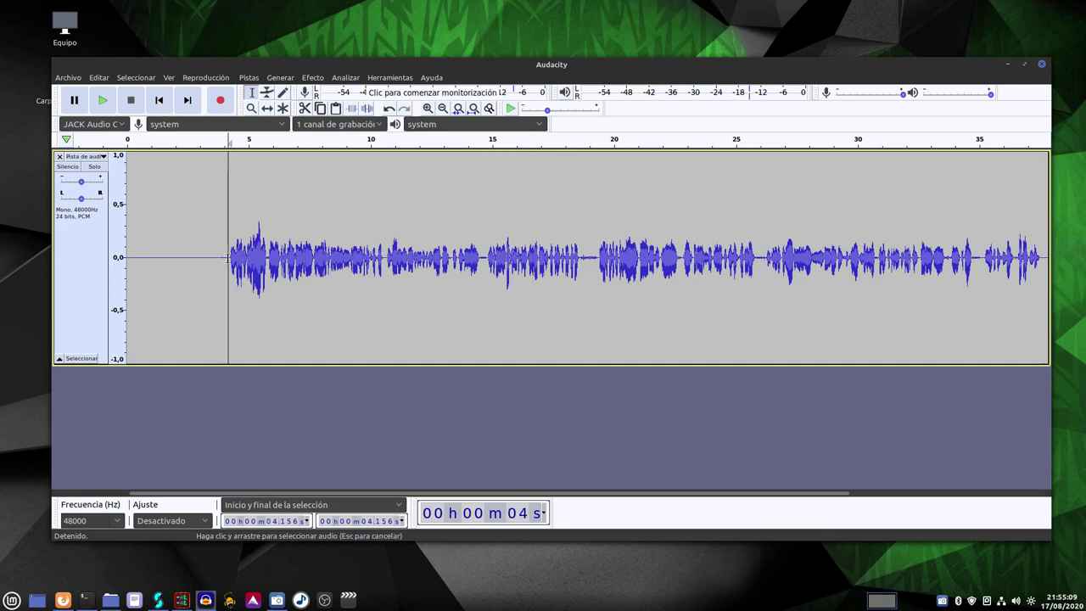
drag(229, 257, 212, 257)
click(523, 311)
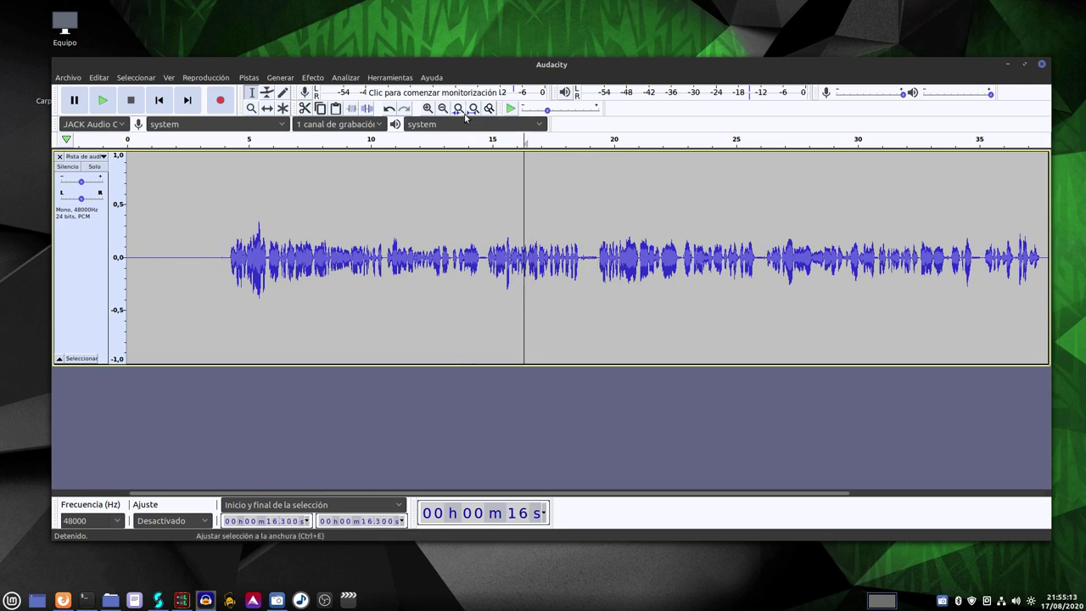
- Play the recording from about 18.5 seconds to hear the background noise in the pause between phrases
click(426, 109)
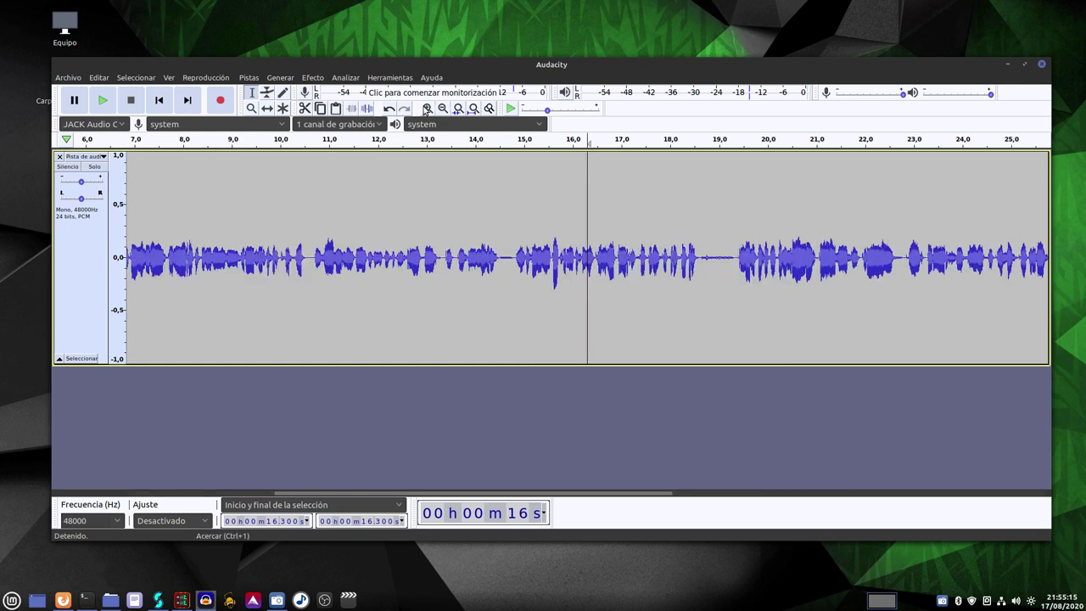
click(427, 108)
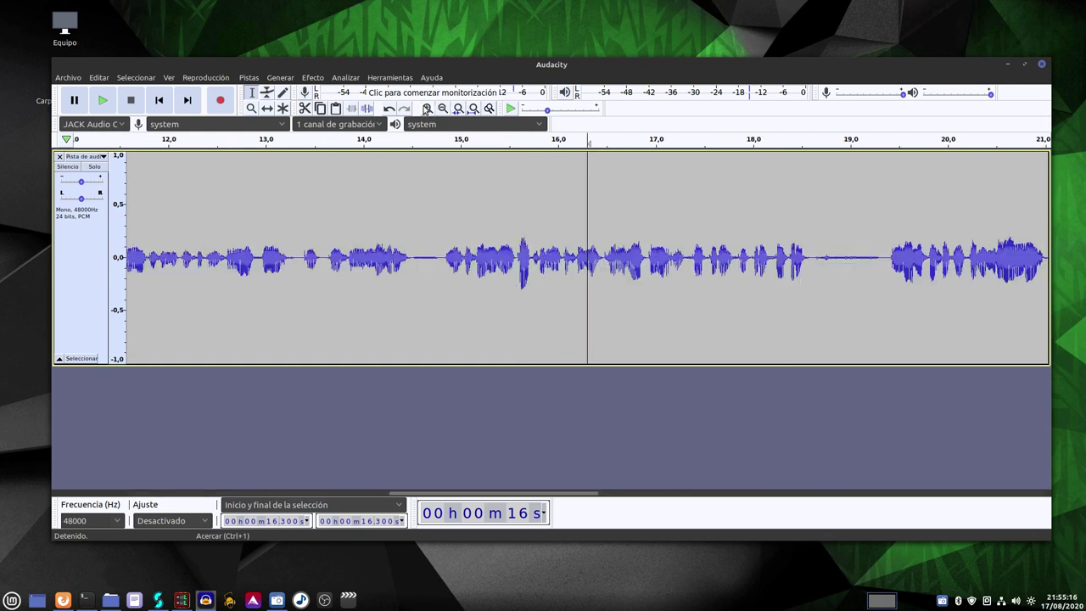
click(796, 141)
click(798, 140)
- Select the silent stretch from about 2.5 to 4.0 seconds and capture it as the Noise Reduction profile
drag(488, 492, 254, 490)
drag(395, 257, 245, 237)
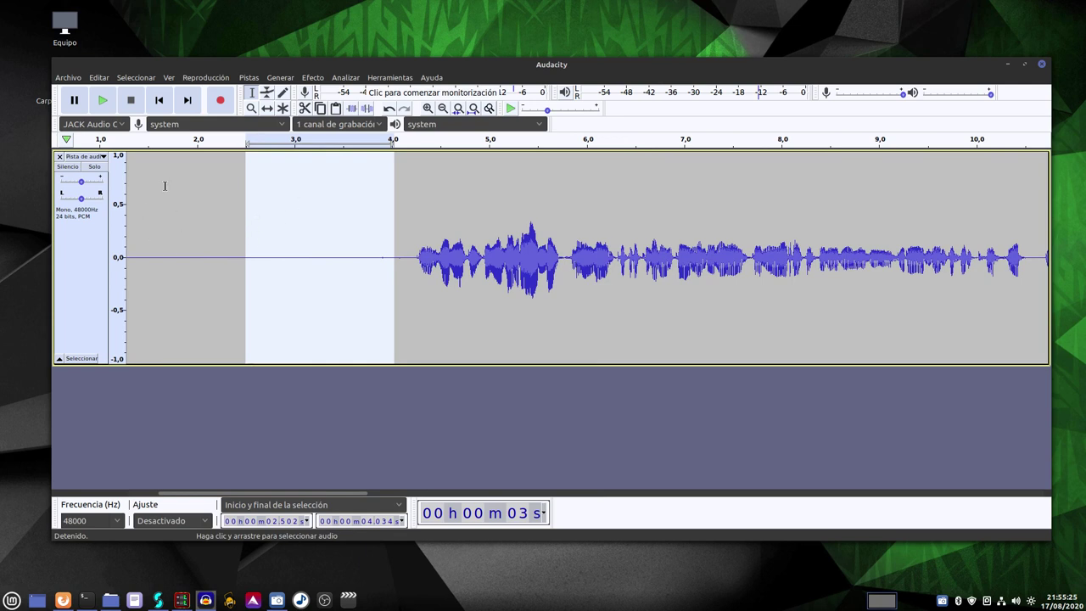
click(313, 77)
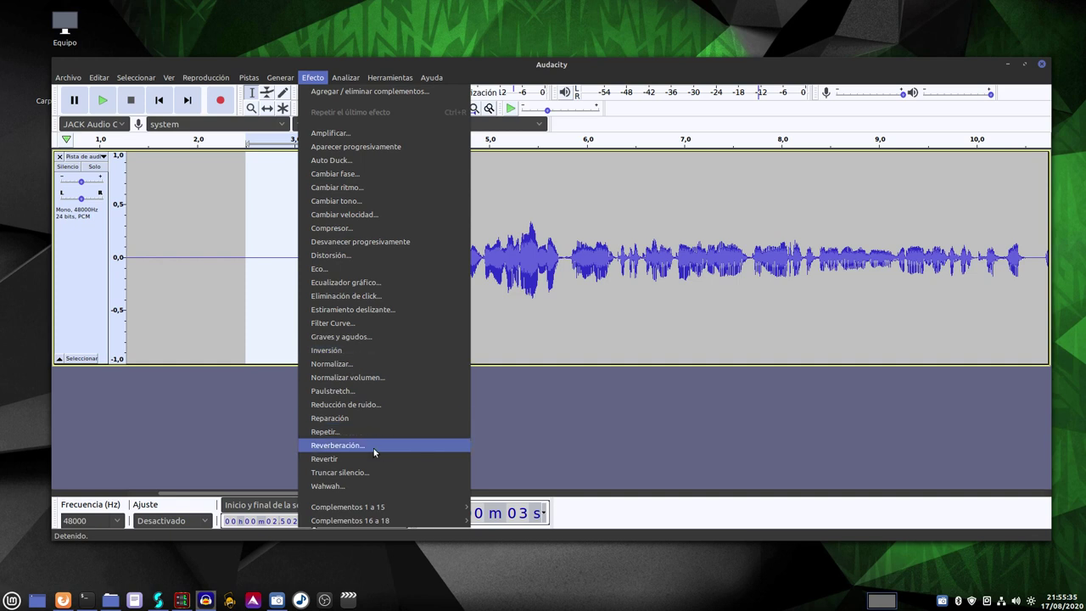
mouse_move(374, 508)
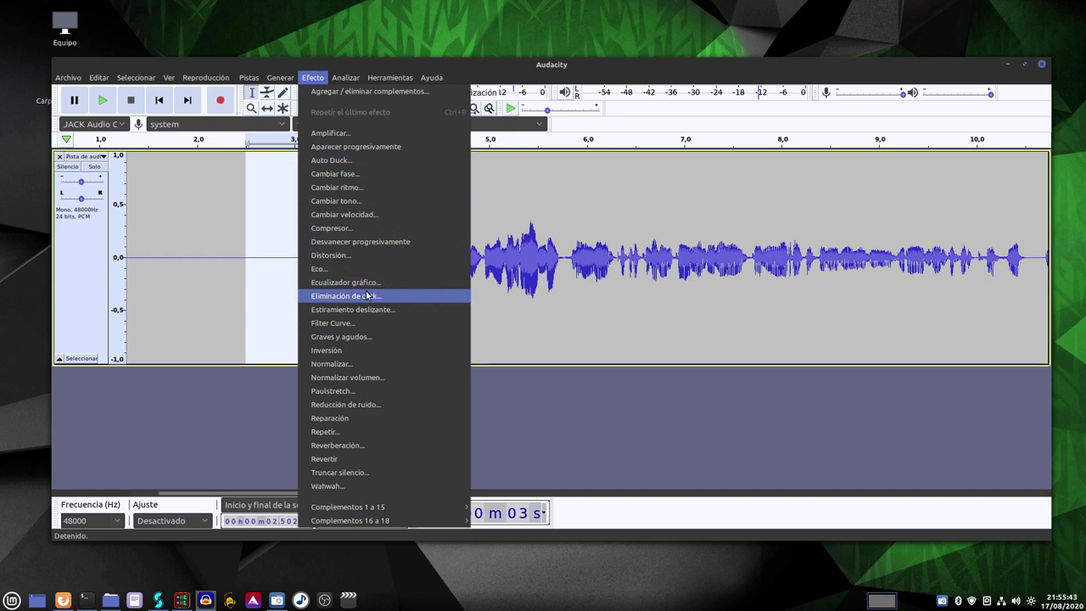
click(364, 405)
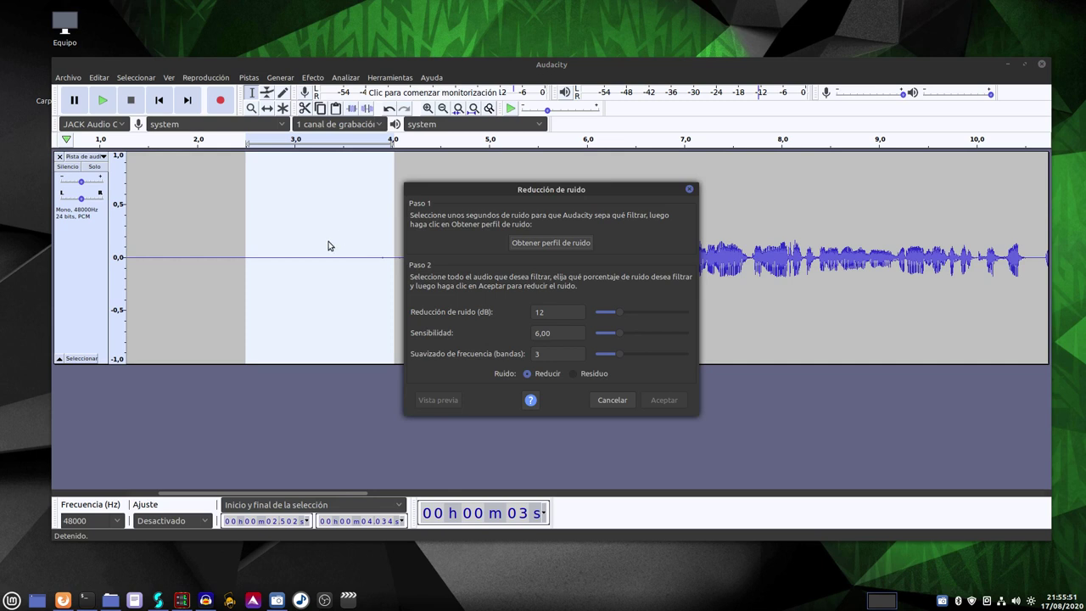
click(551, 245)
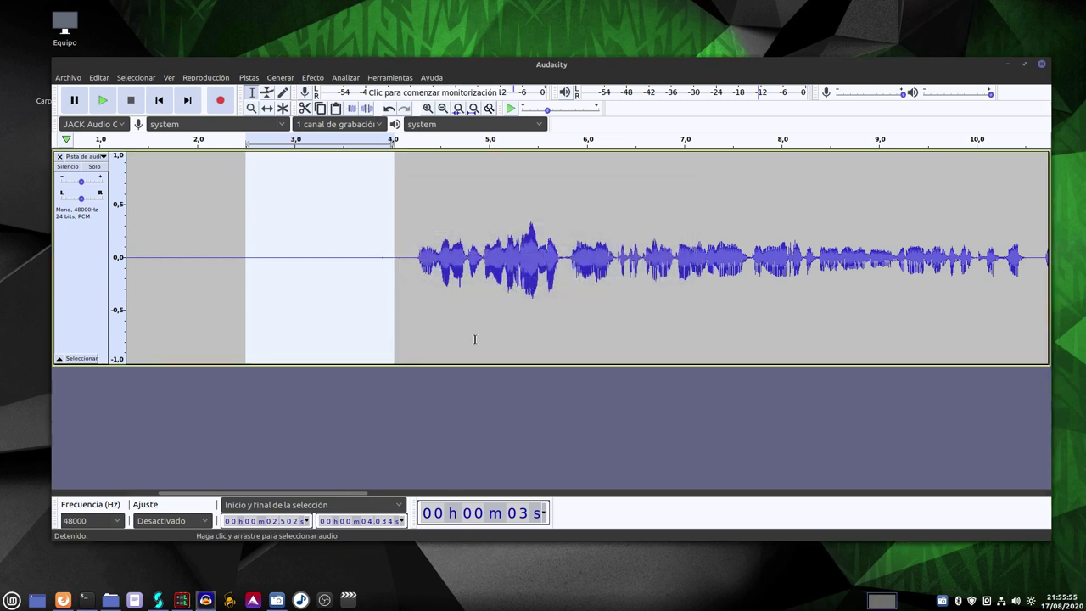
- Select the entire voice track and show its full length
click(81, 309)
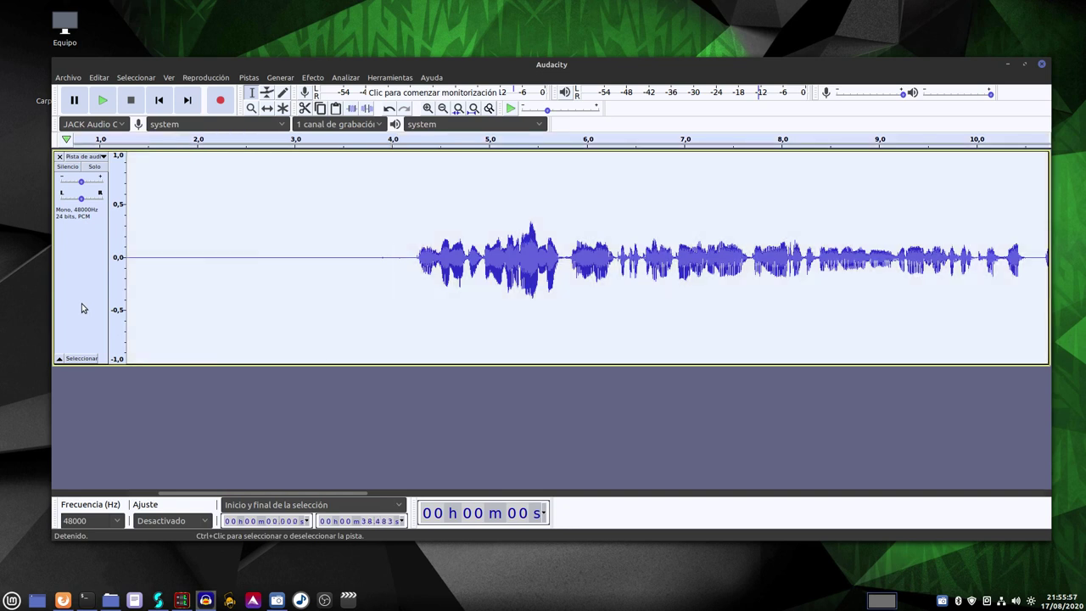
click(442, 109)
click(442, 109)
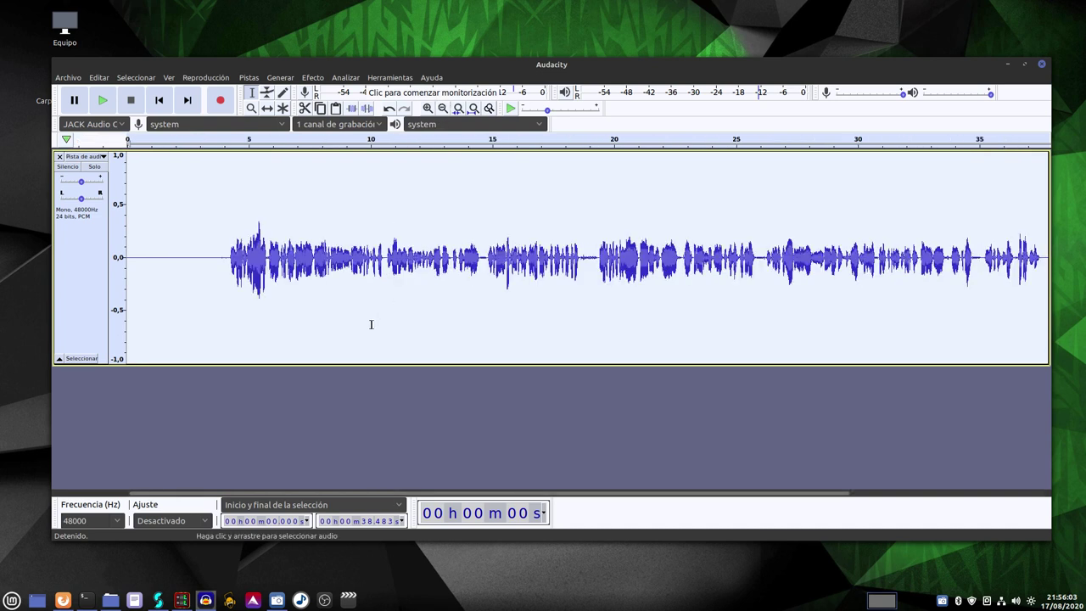
click(347, 397)
click(96, 308)
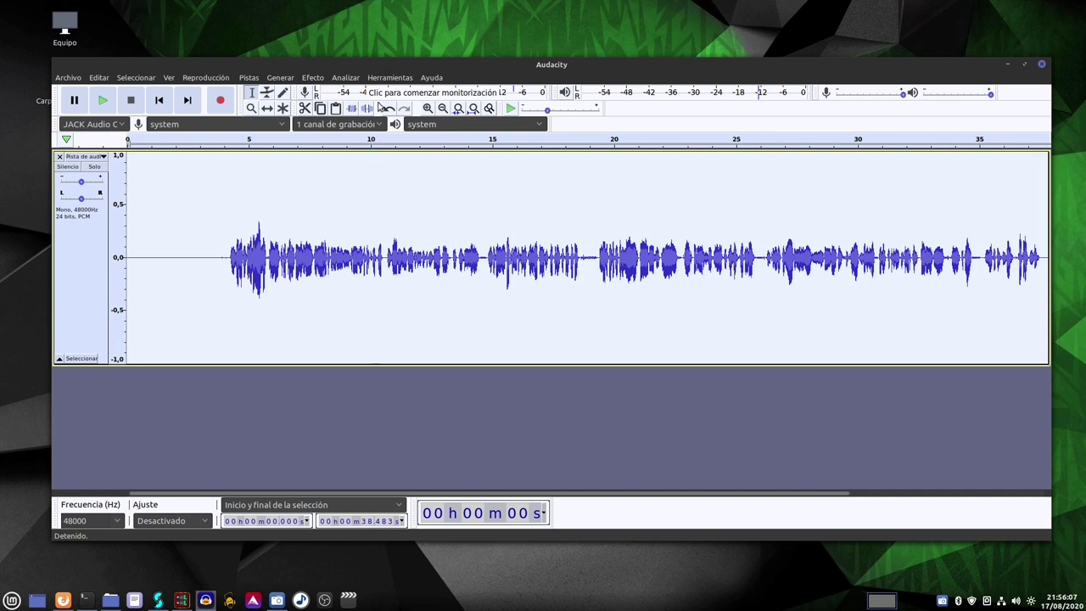
- Apply Noise Reduction to the selected track with 12 dB reduction, sensitivity 6.00 and 3 frequency smoothing bands
click(313, 78)
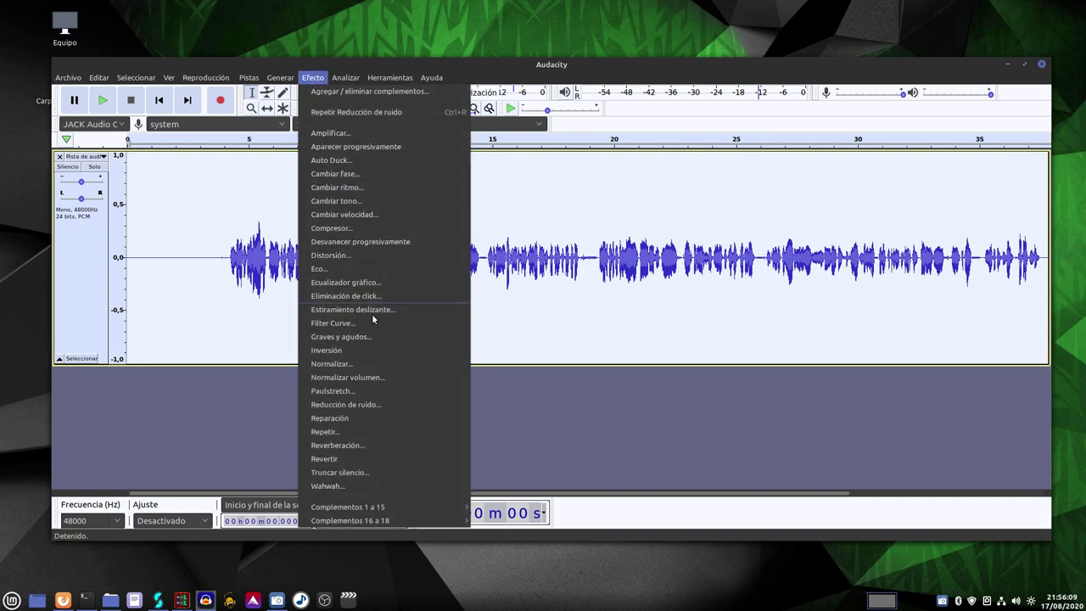
click(384, 404)
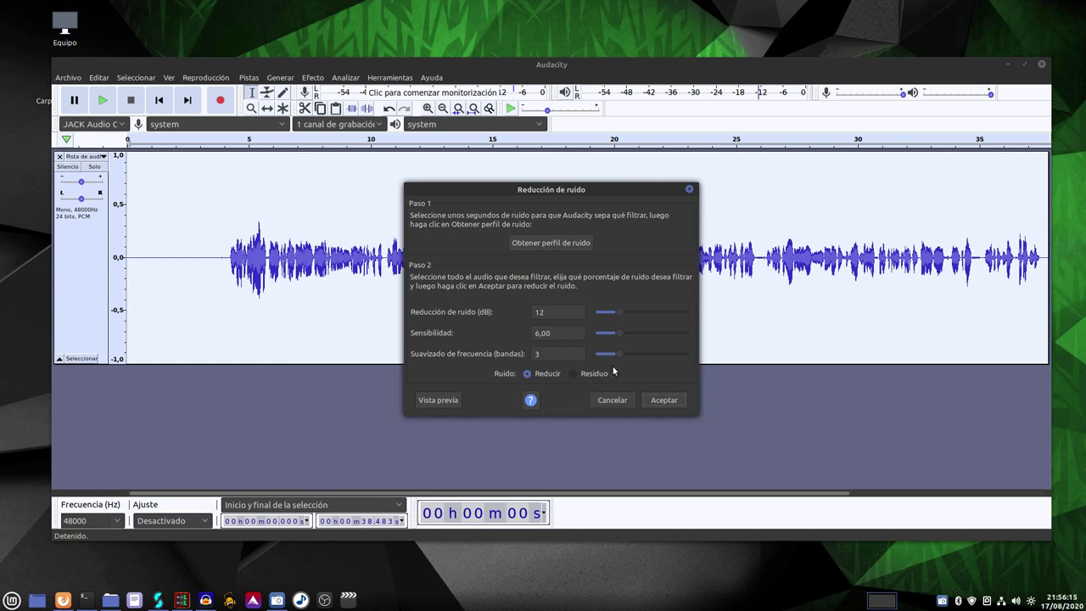
click(665, 399)
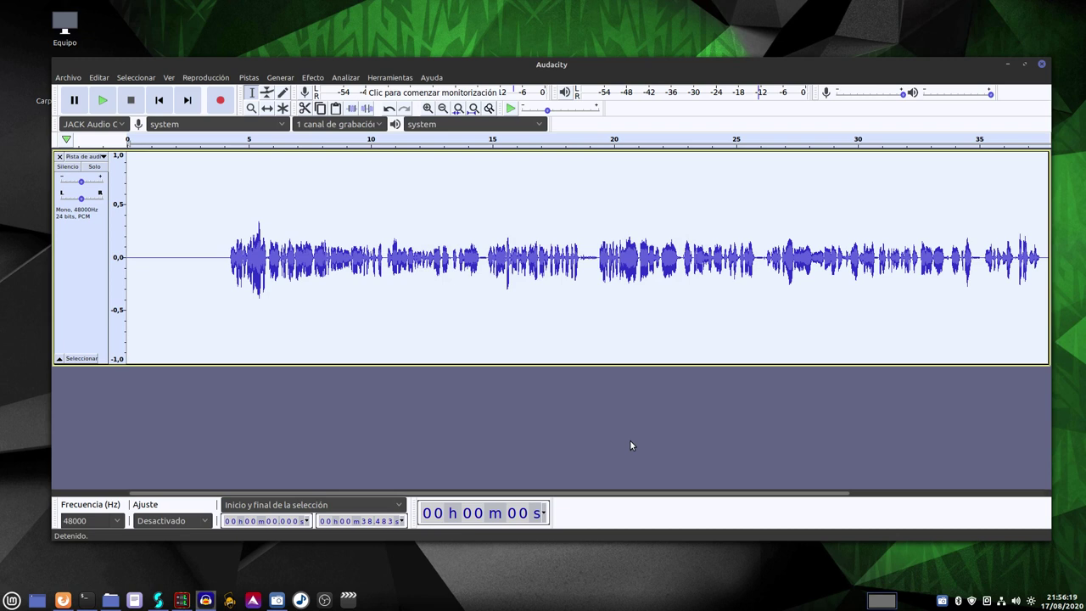
drag(599, 499, 531, 496)
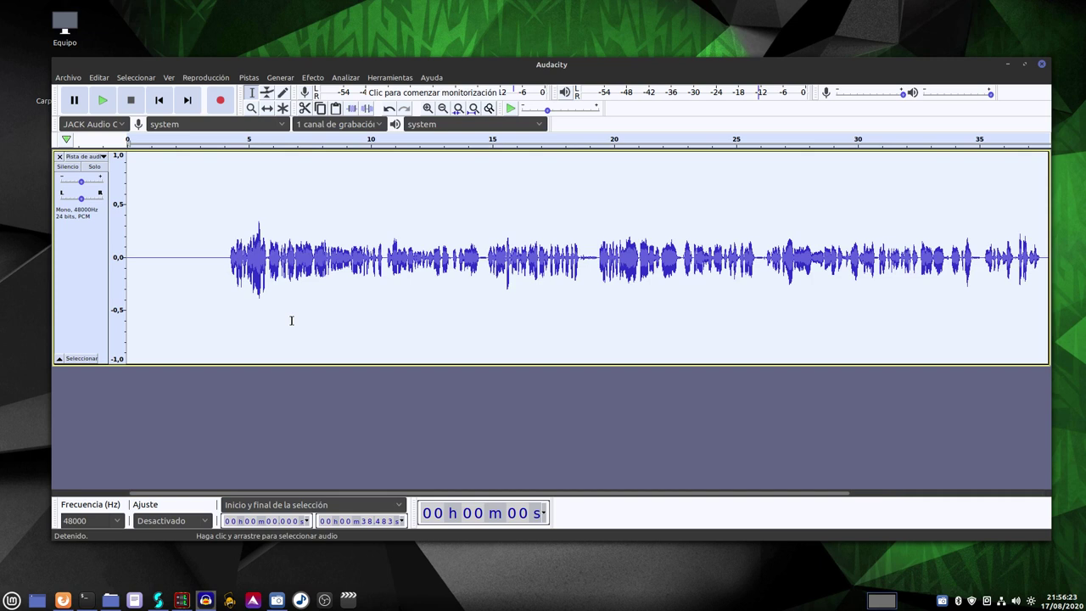
click(299, 397)
click(98, 291)
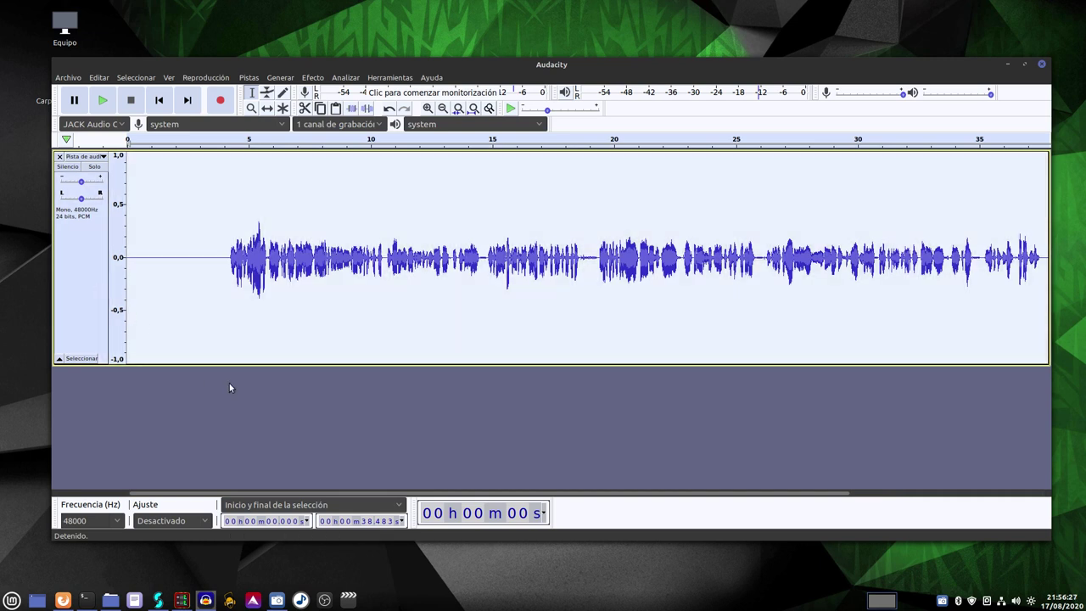
click(63, 600)
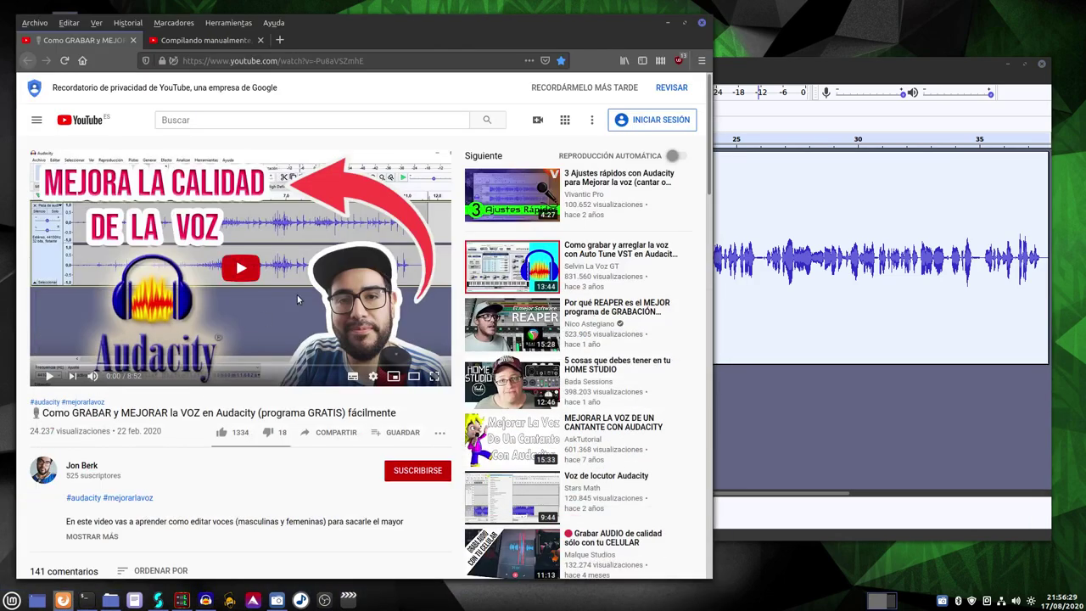
click(668, 23)
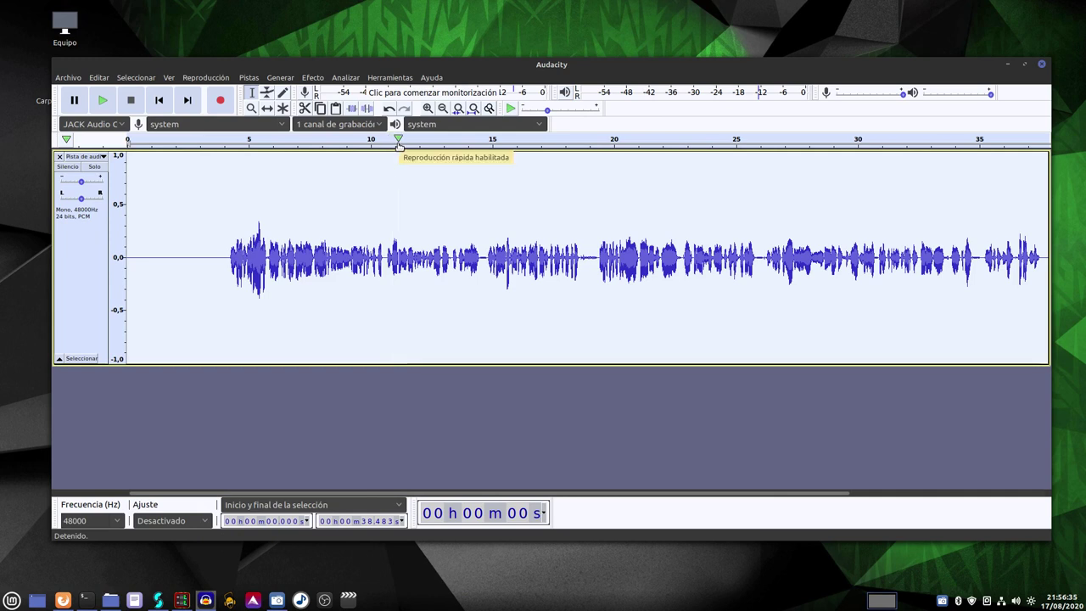
- Play the noise-reduced recording from about 11 seconds to check how clean the voice sounds
click(394, 143)
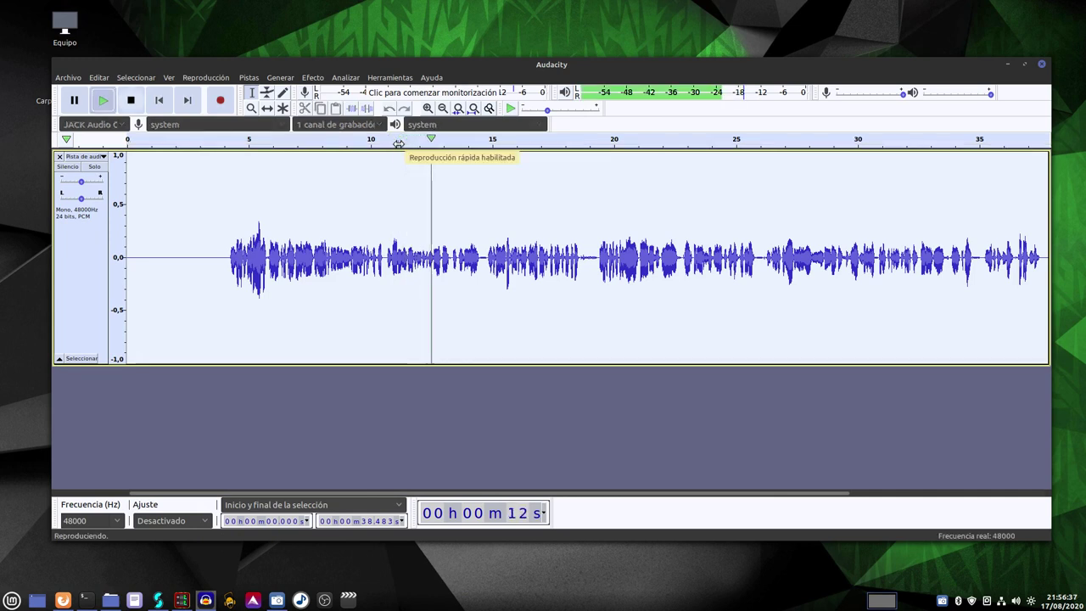
key(space)
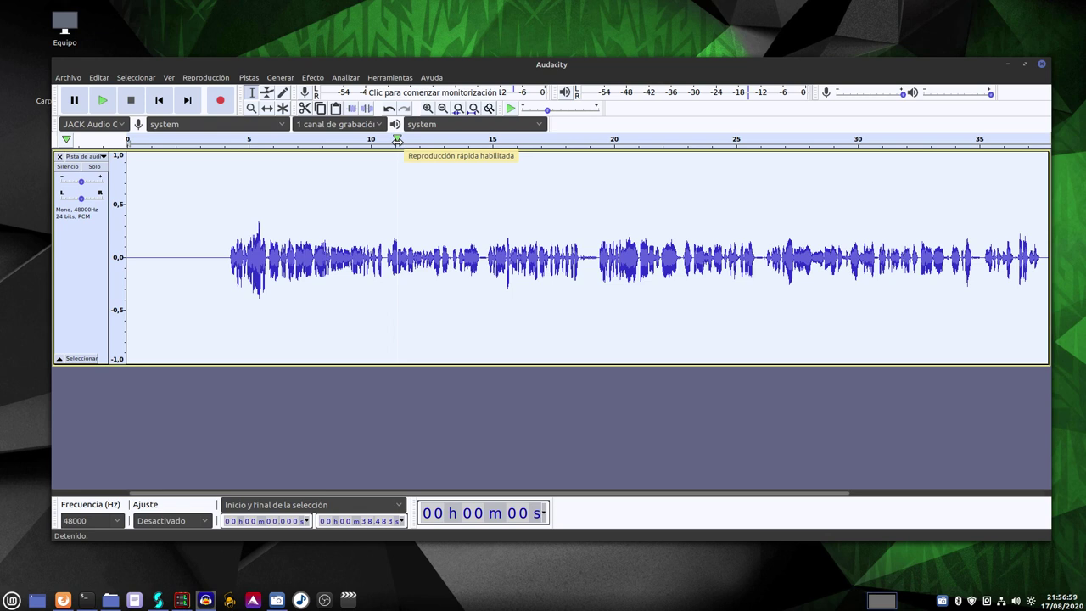
- Remove the silent opening of the track, from 0 to about 4.18 seconds
click(490, 411)
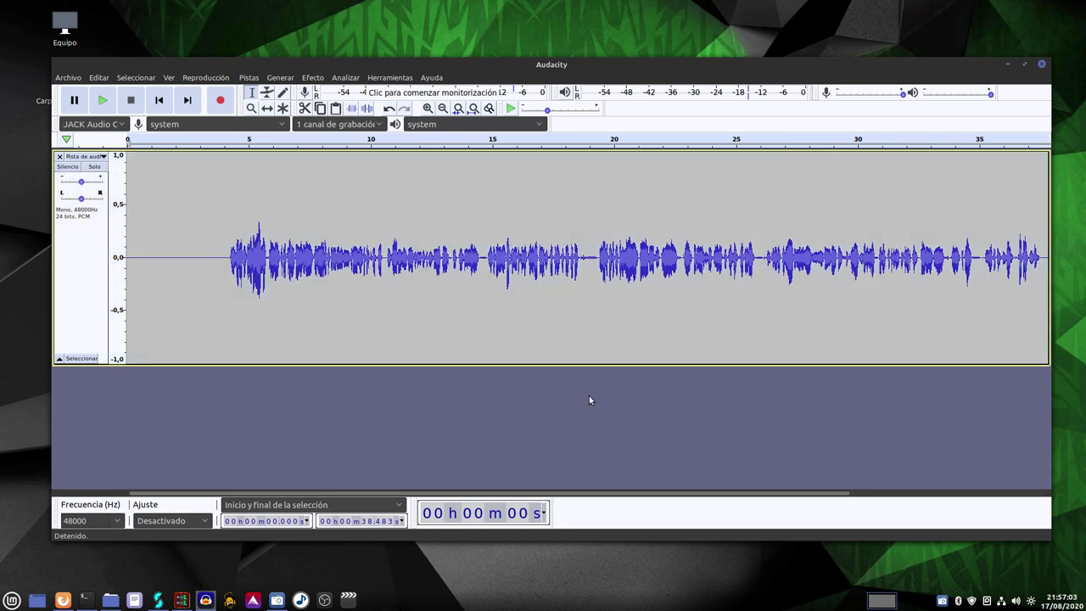
click(94, 286)
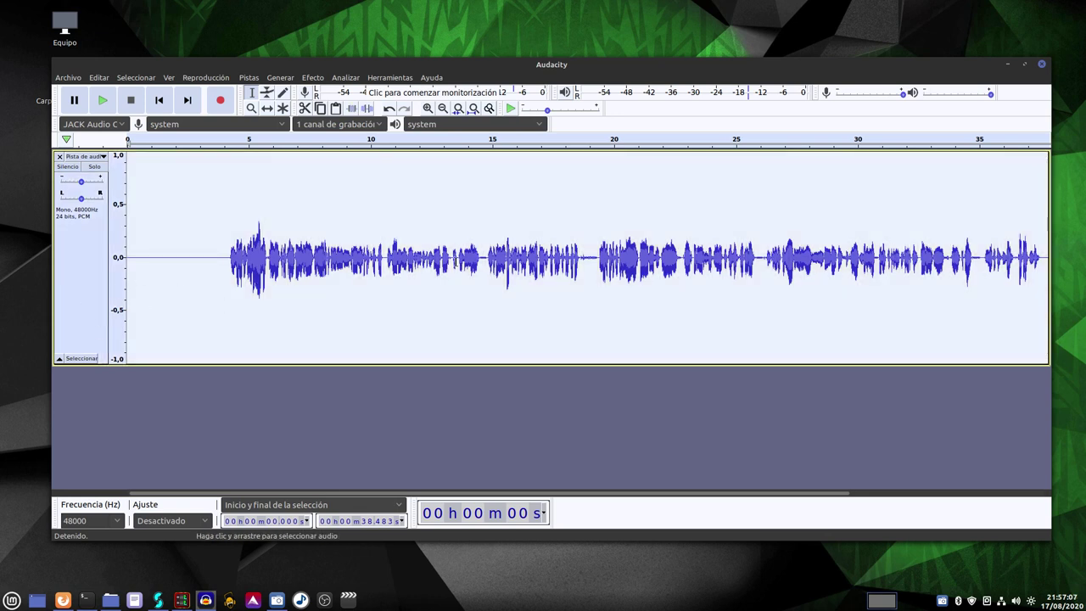
click(460, 445)
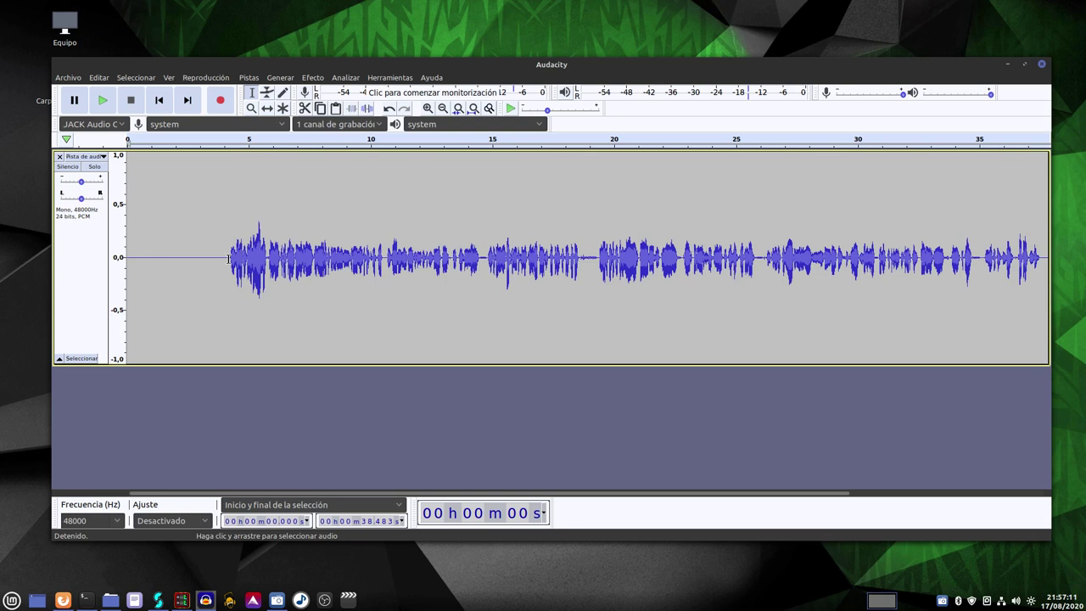
drag(228, 258, 127, 236)
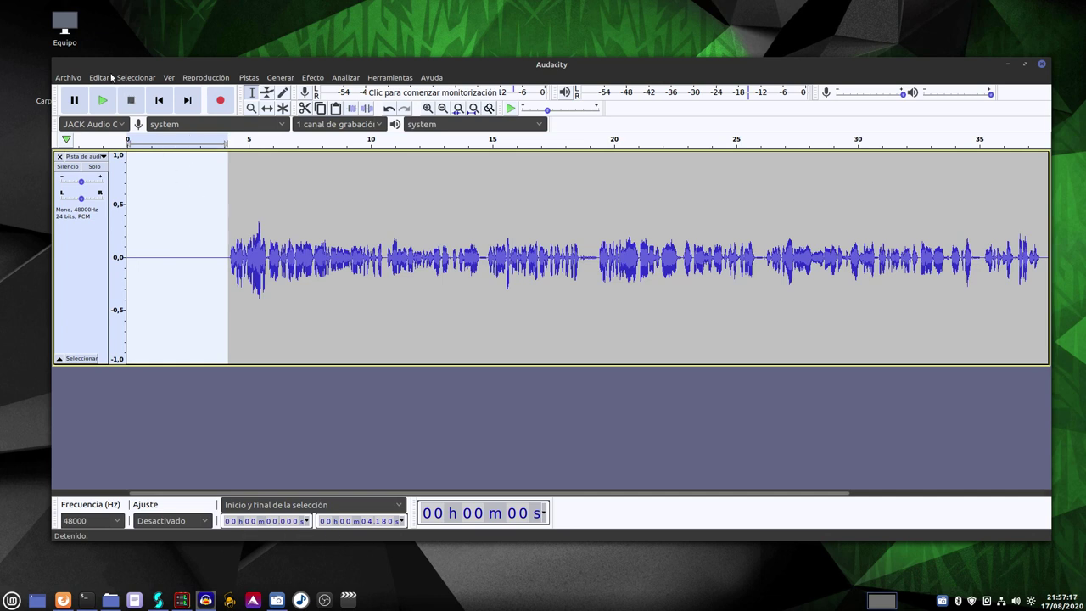
click(99, 78)
click(134, 134)
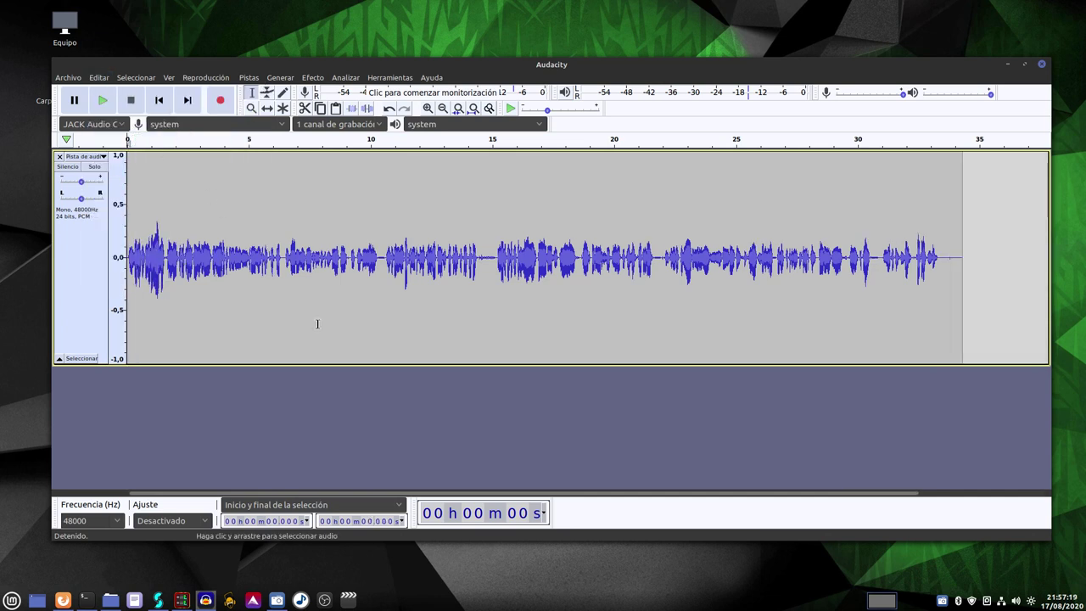
- Compress the whole track with a -15 dB threshold, -40 dB noise floor, 2:1 ratio, 0.20 s attack, 1.0 s decay and make-up gain to 0 dB
click(93, 315)
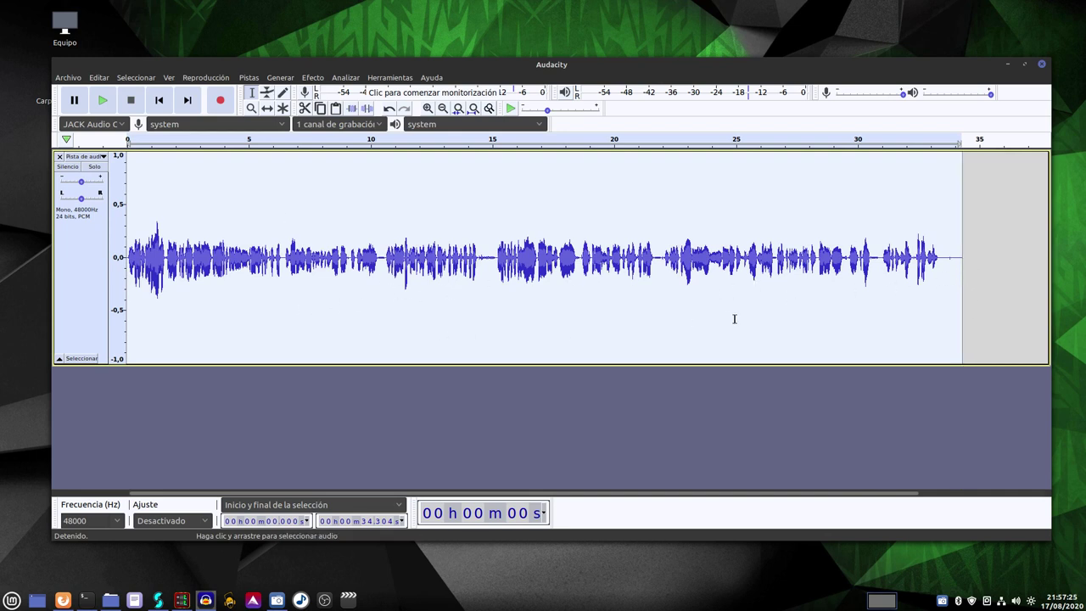
click(312, 77)
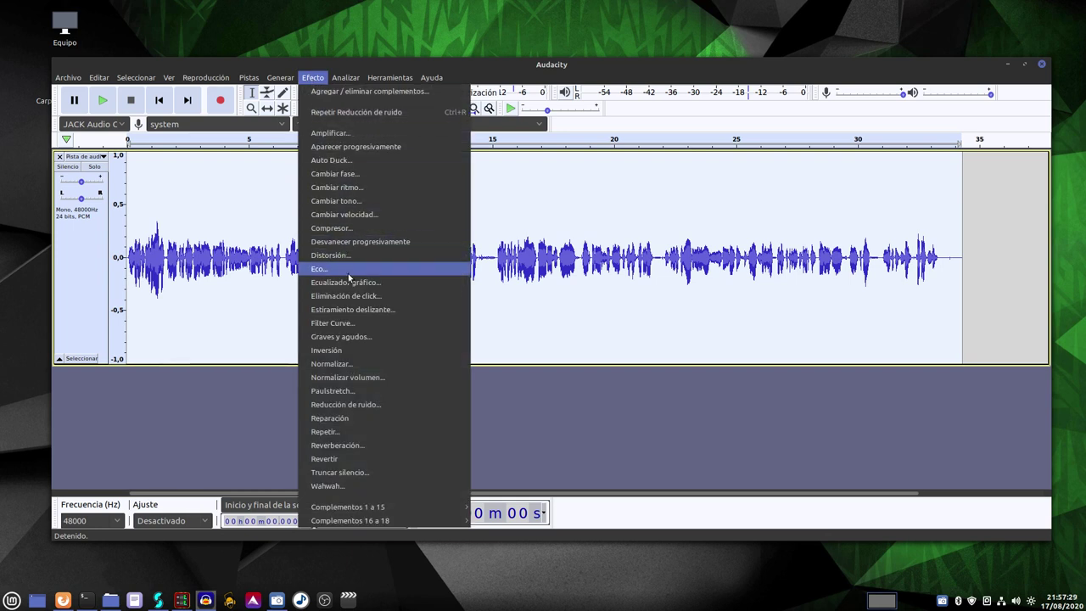
click(358, 228)
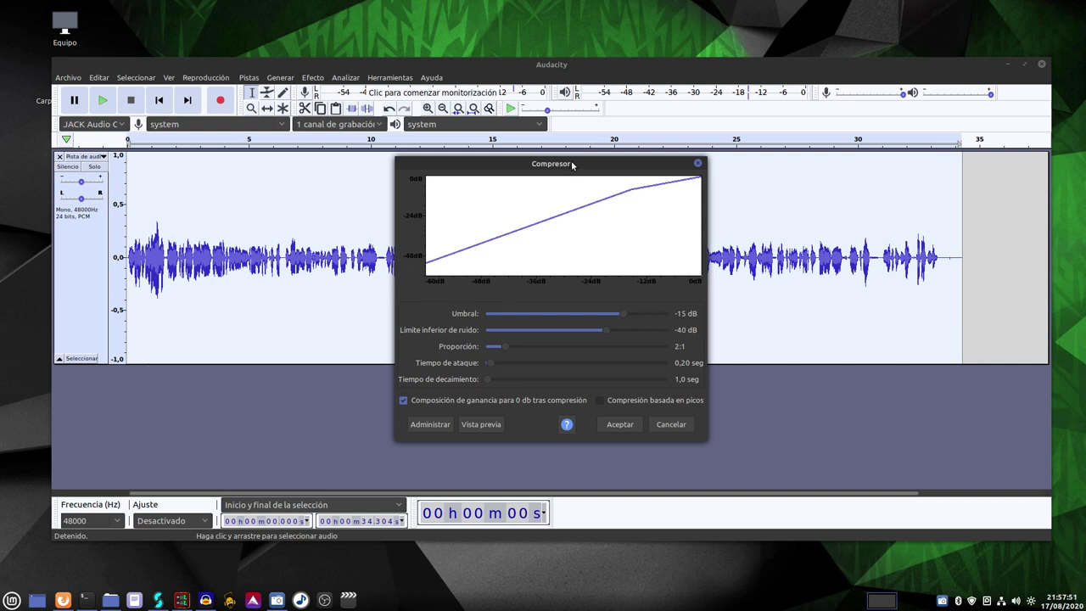
drag(572, 166, 599, 223)
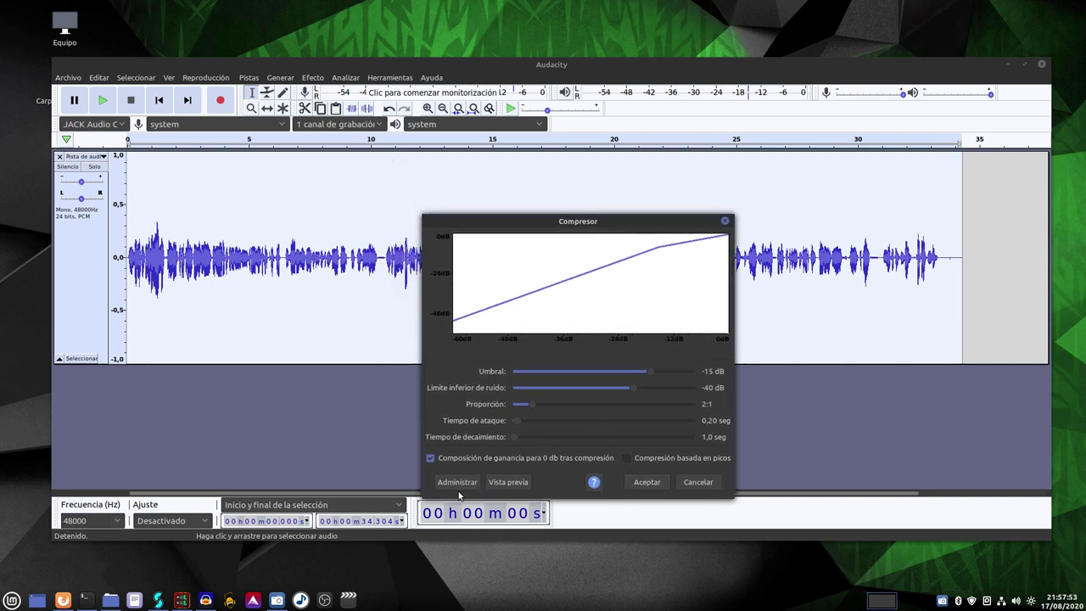
drag(506, 230, 635, 325)
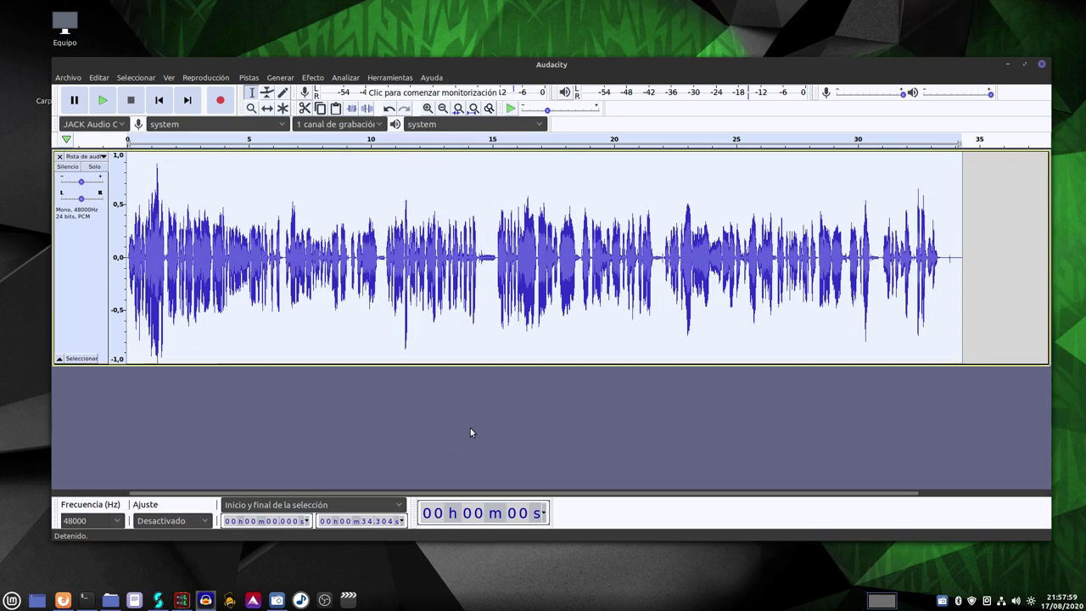
- Listen to passages of the compressed voice starting at about 4 seconds and about 14 seconds
click(223, 144)
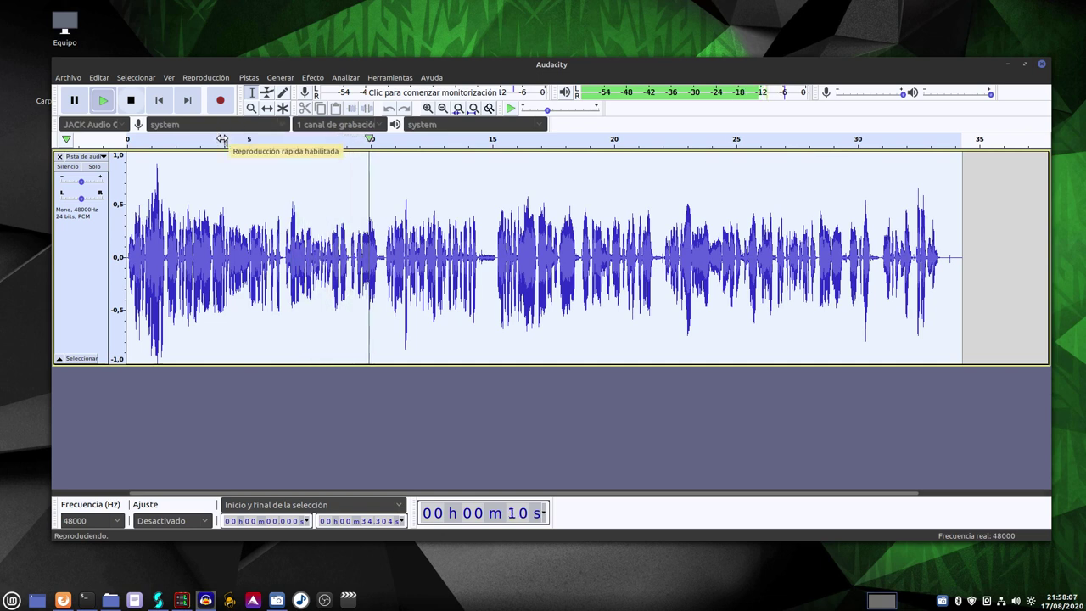
click(222, 139)
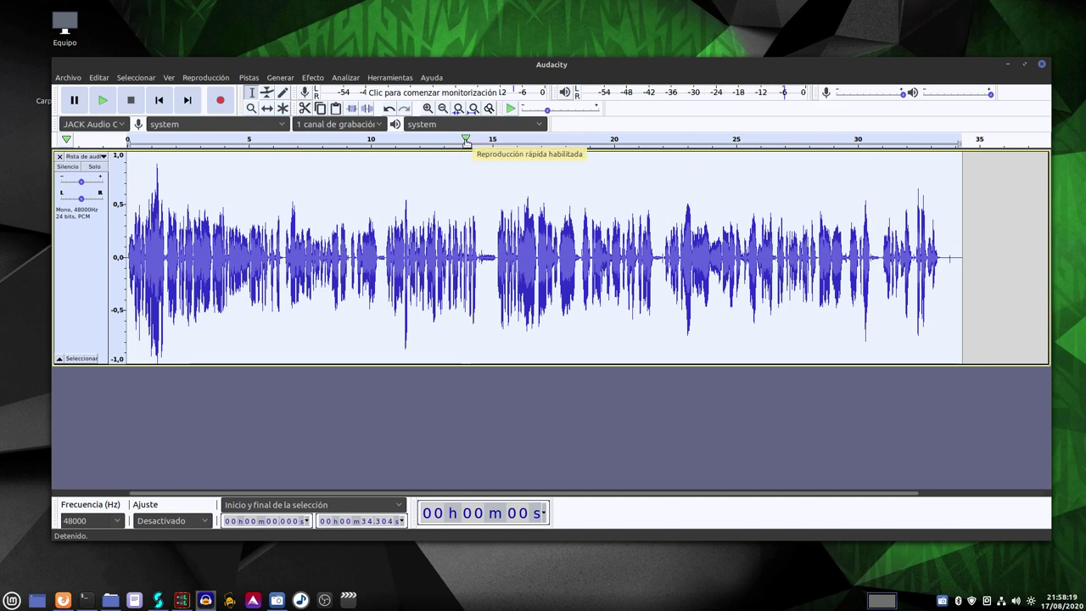
click(466, 140)
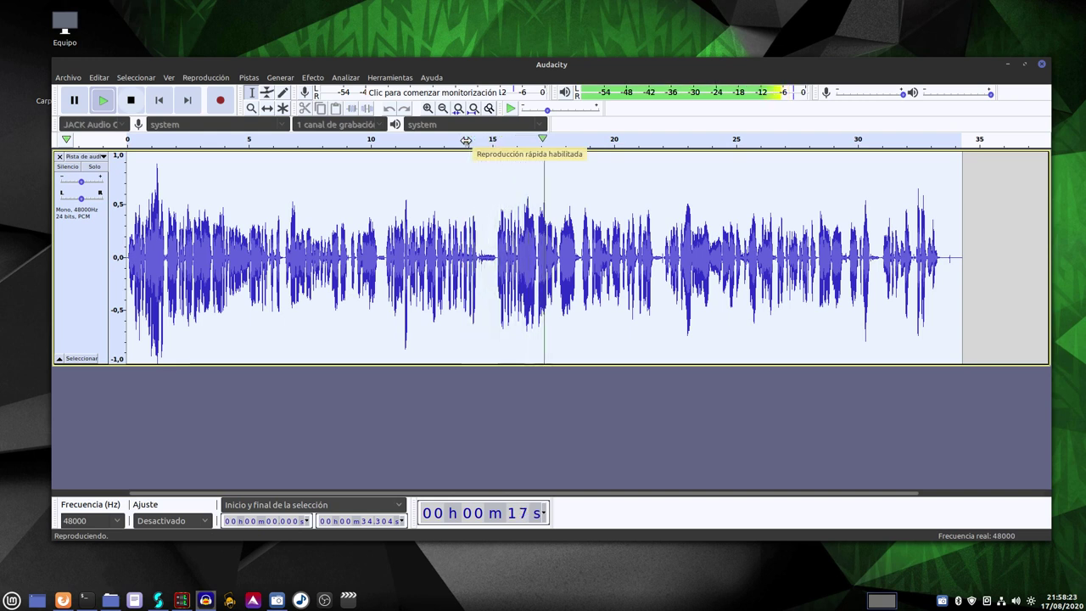
click(466, 140)
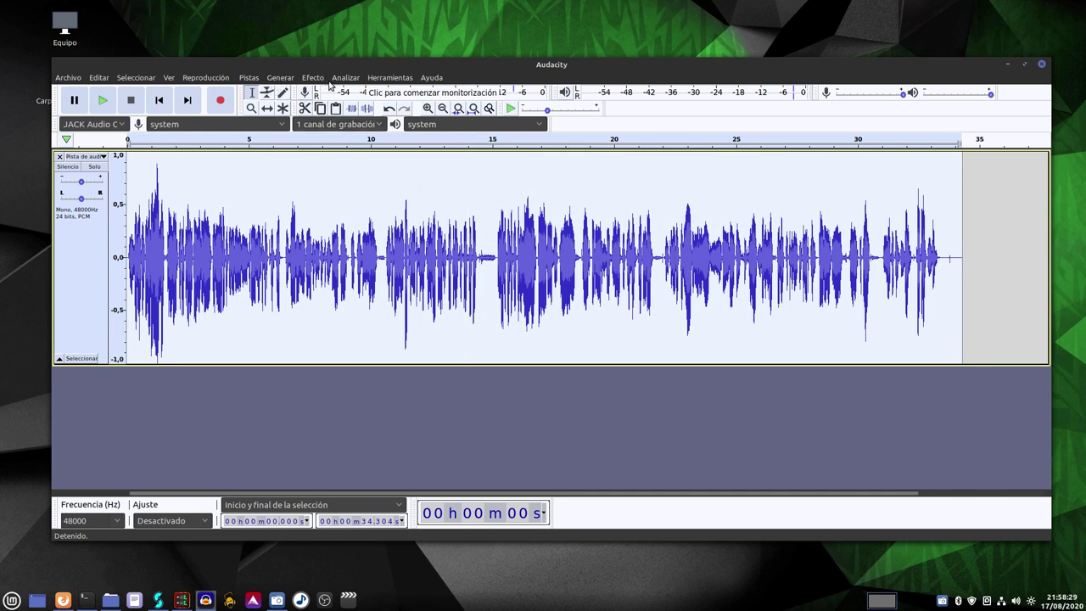
- Review the Compressor's threshold, ratio and timing settings without applying the effect again
click(315, 78)
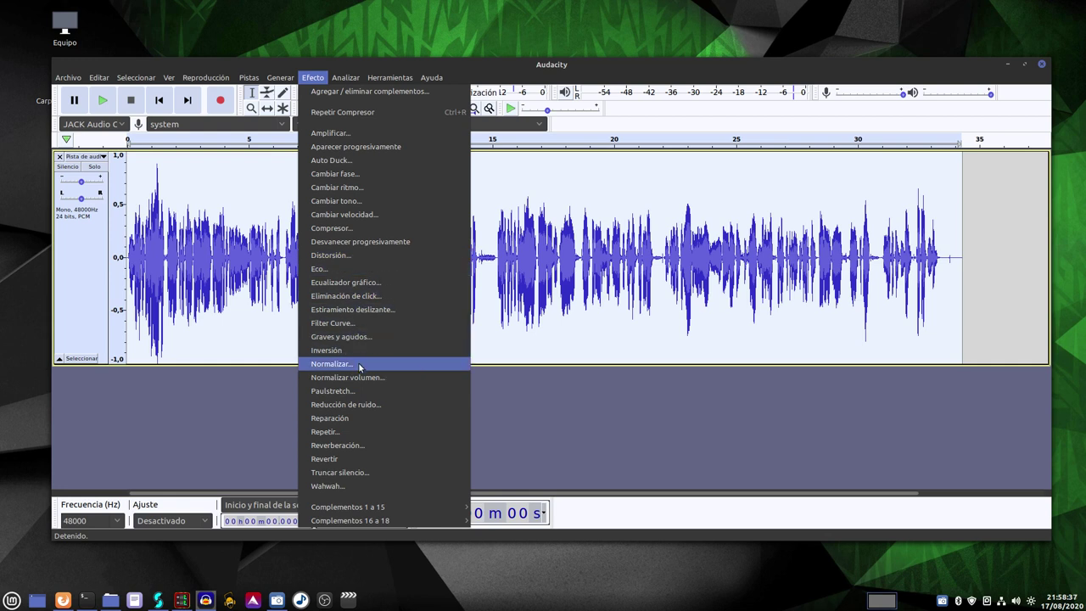
click(361, 229)
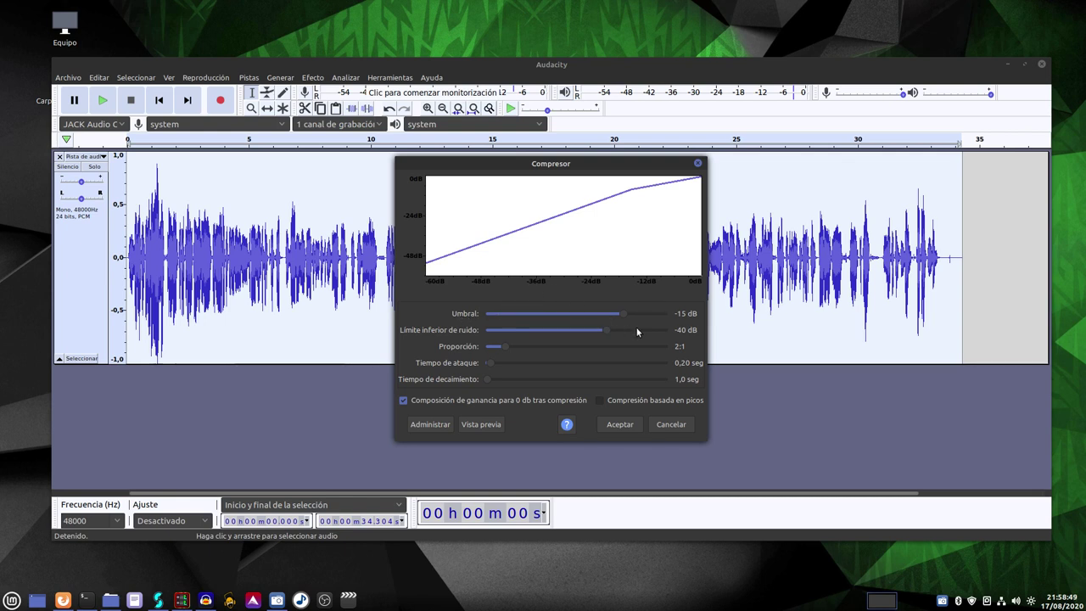
click(664, 426)
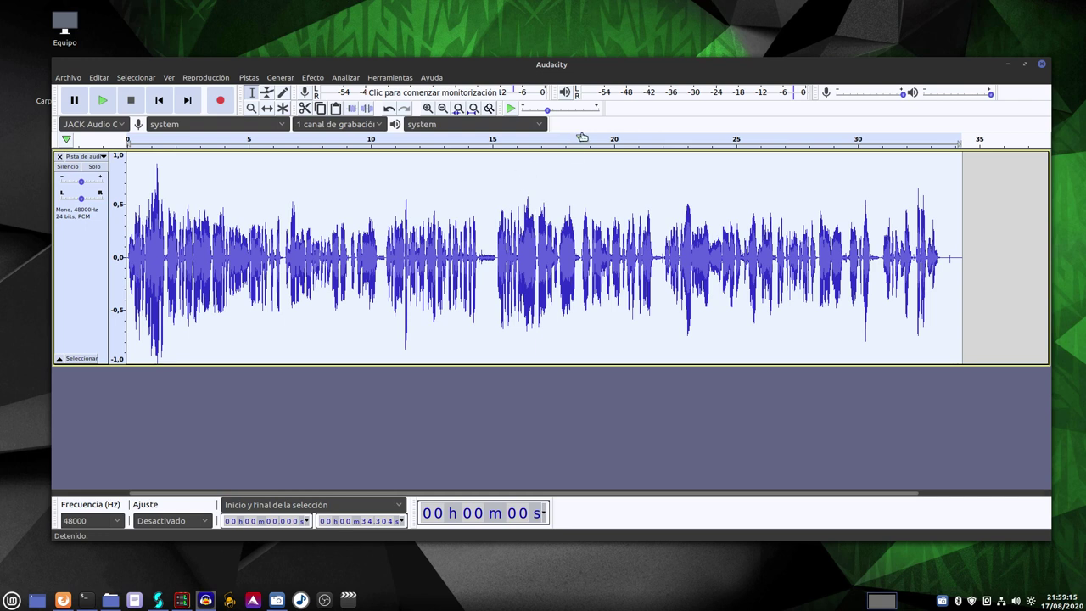
- Load the factory preset "Realce de graves" in the Filter Curve equalizer for the selected track
drag(621, 68, 616, 67)
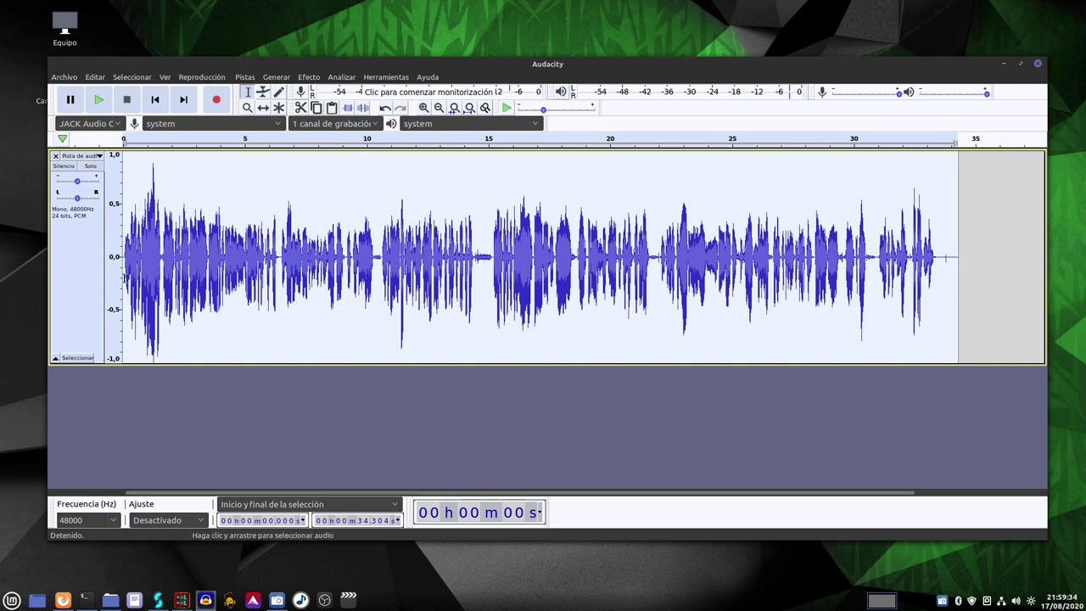
click(311, 78)
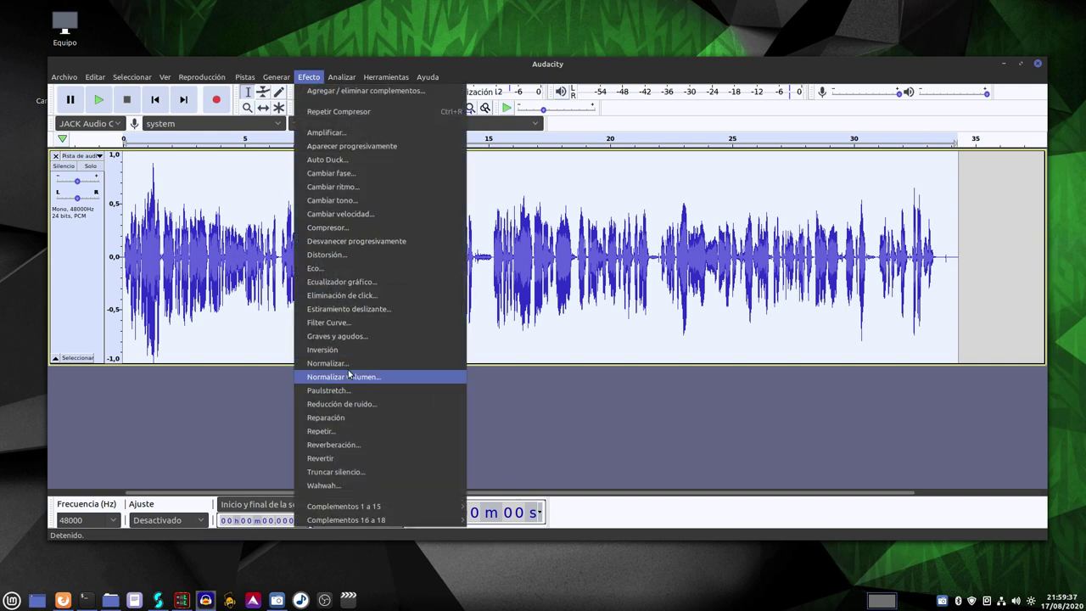
click(350, 325)
drag(502, 208, 497, 258)
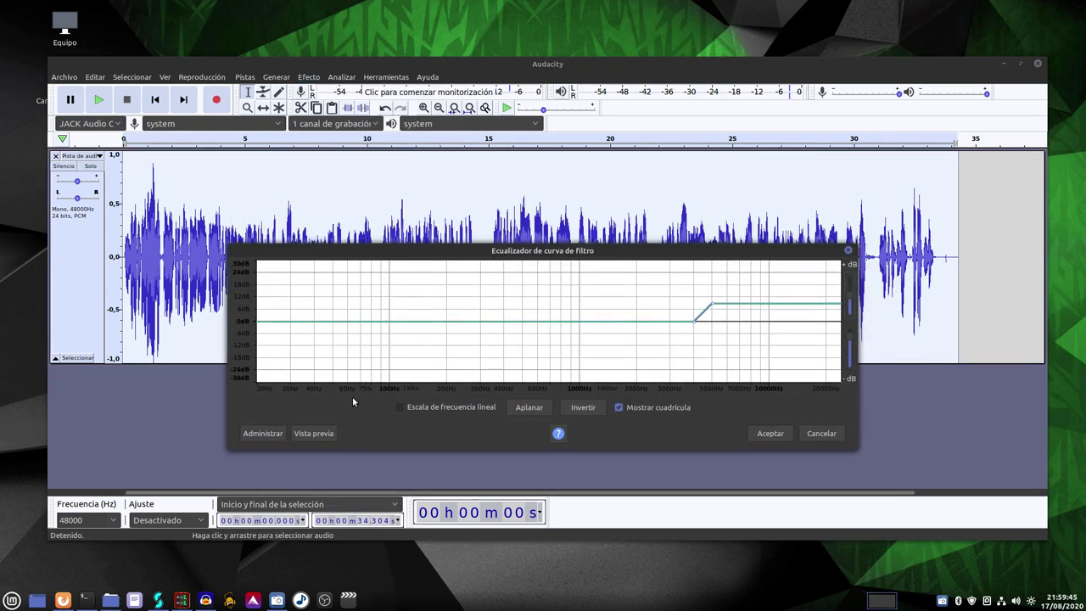
click(269, 435)
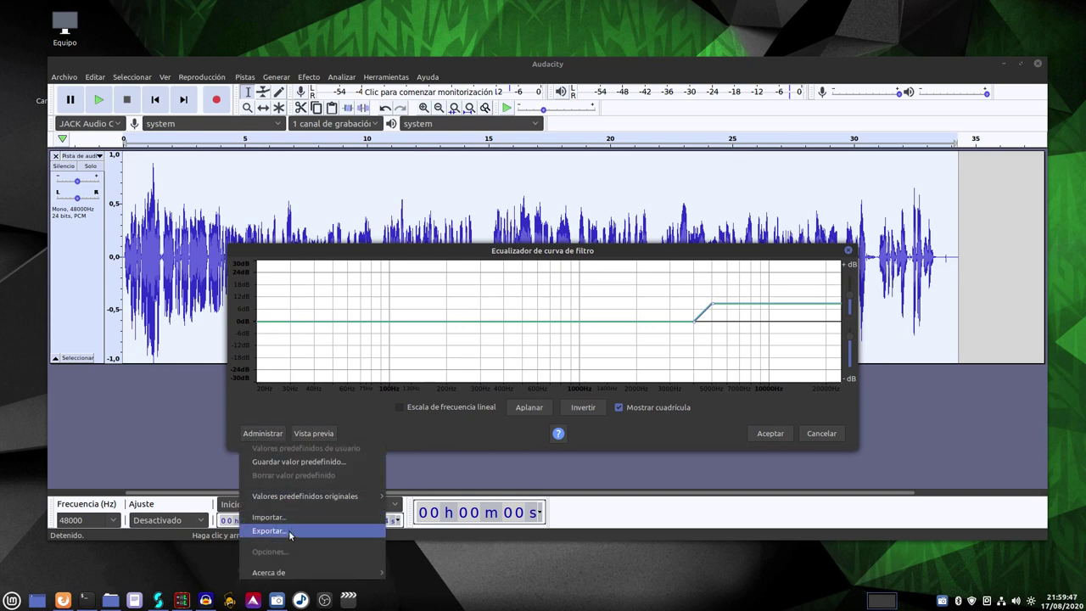
mouse_move(291, 498)
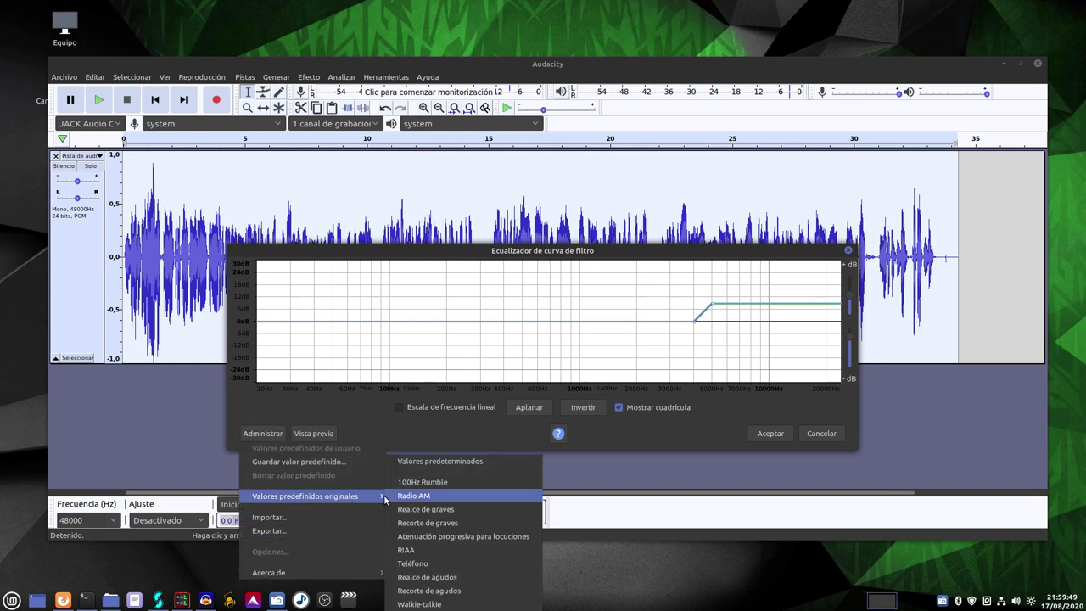
click(442, 512)
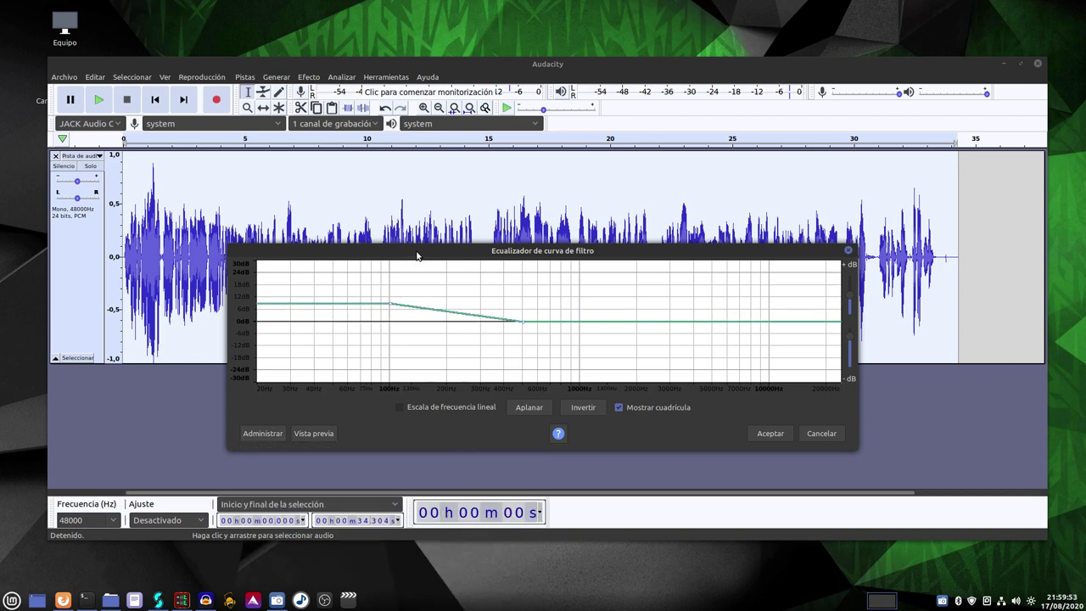
- Preview the voice with the bass boost curve, keeping the equalizer window clear of the start of the waveform
drag(417, 256, 565, 152)
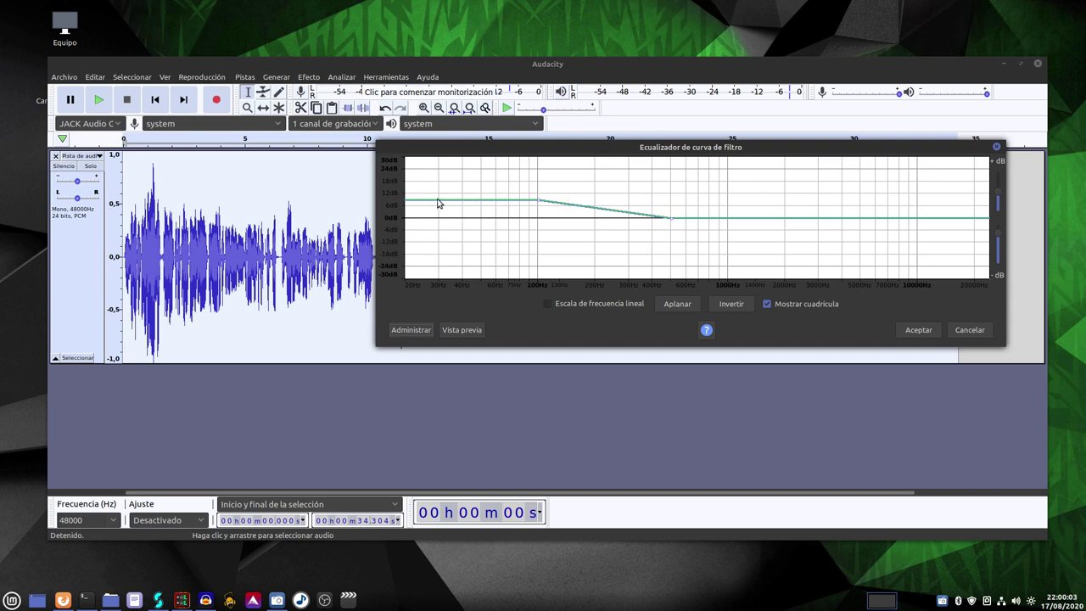
drag(485, 151, 462, 184)
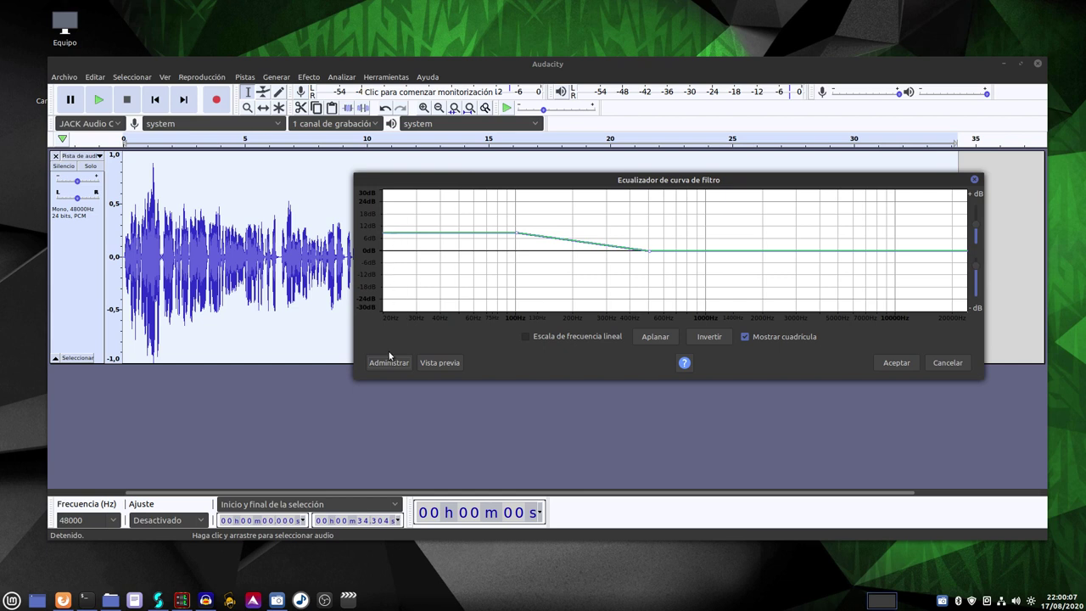
click(440, 363)
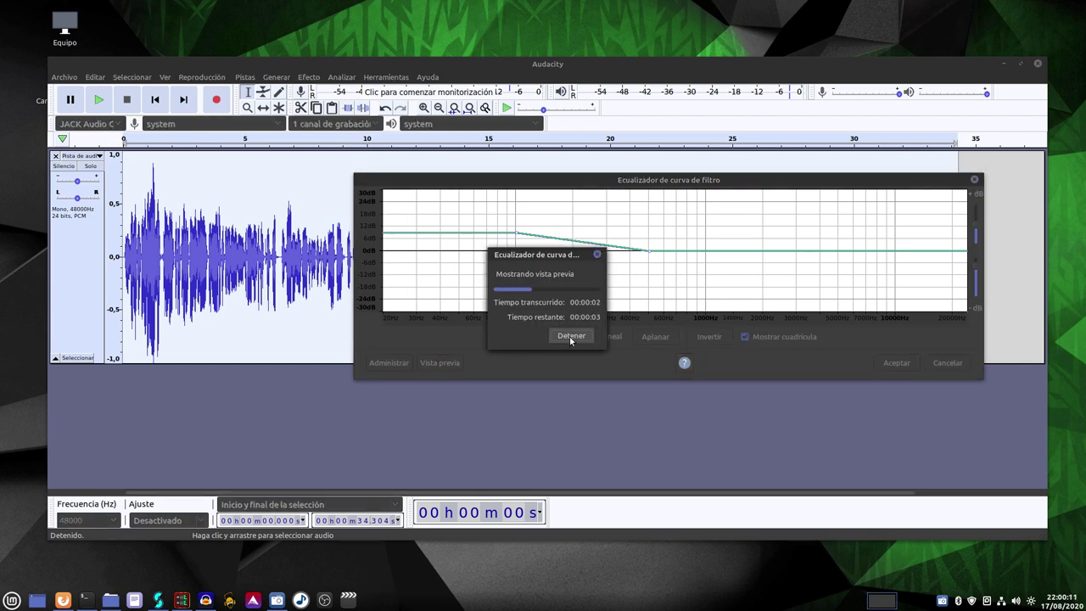
- Preview the opening of the voice once more with the bass boost curve
click(571, 337)
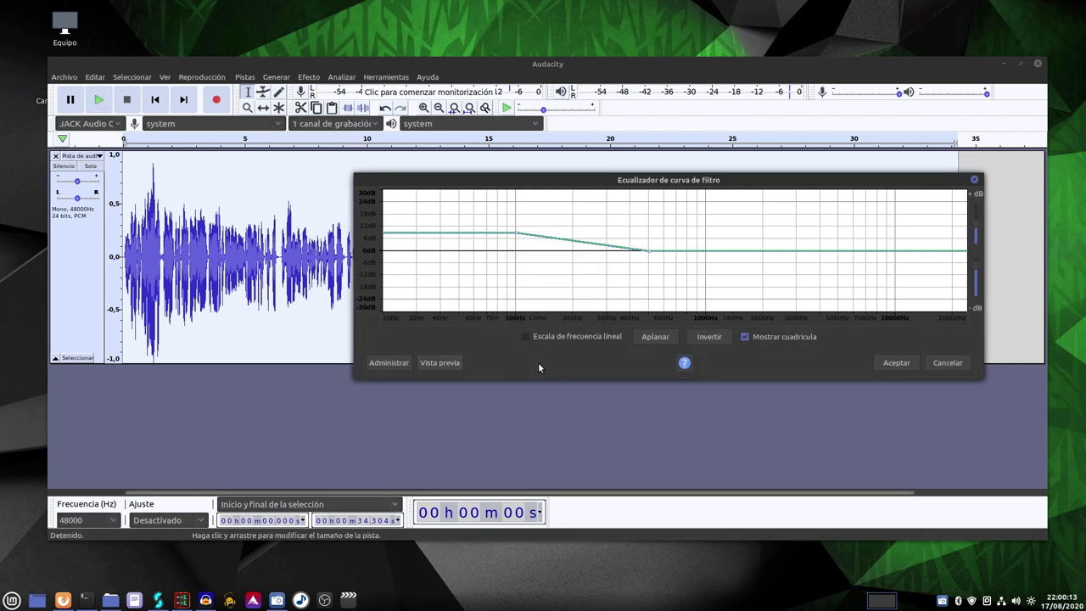
click(440, 362)
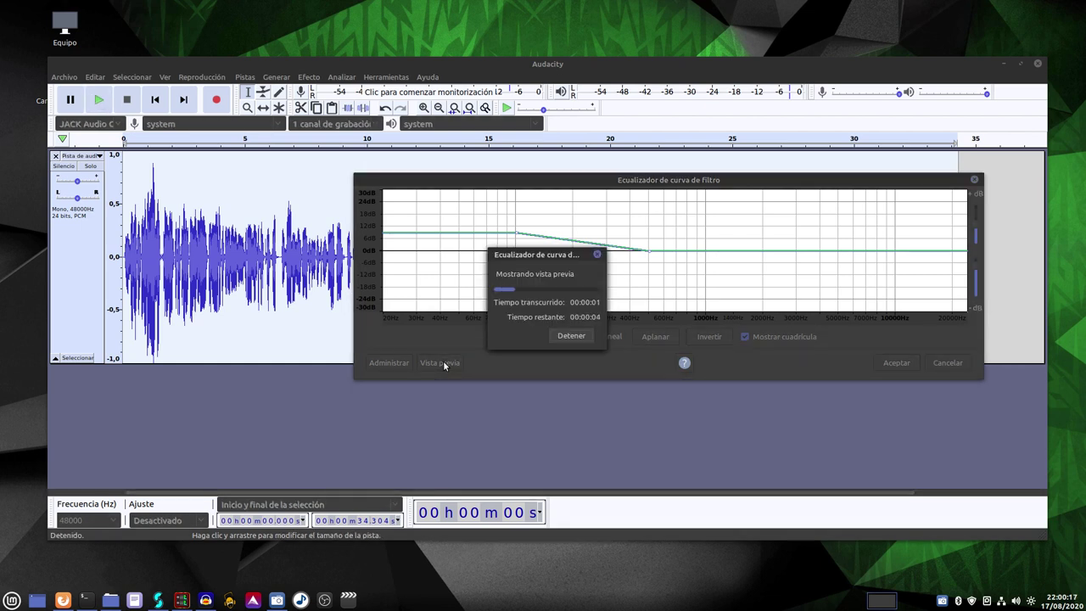
click(573, 337)
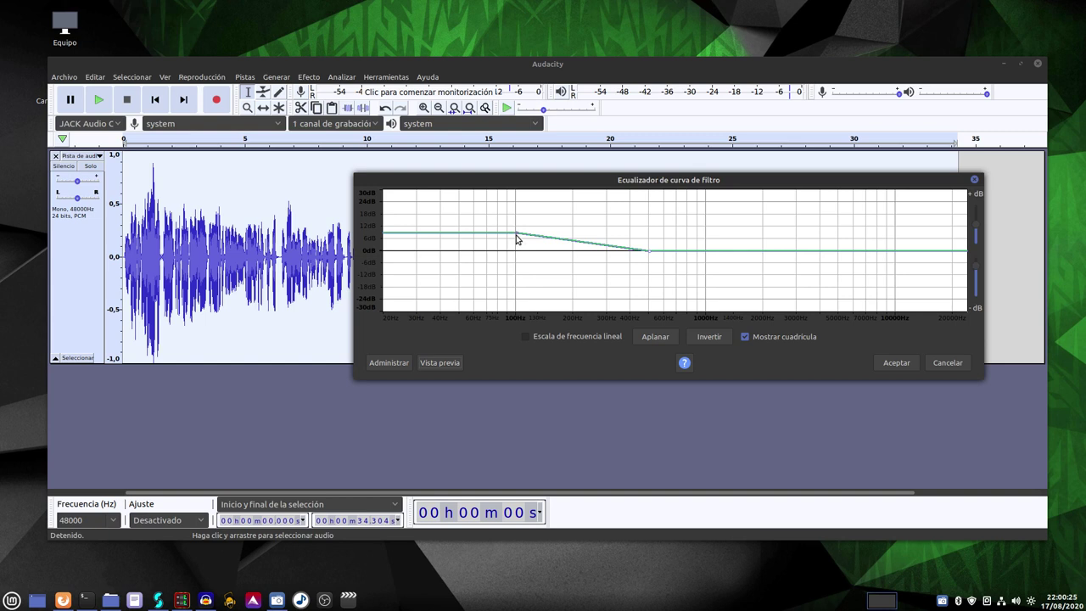
- Lower the curve's bass boost to about 6 dB, preview it and apply the equalization to the voice track
drag(516, 241, 515, 242)
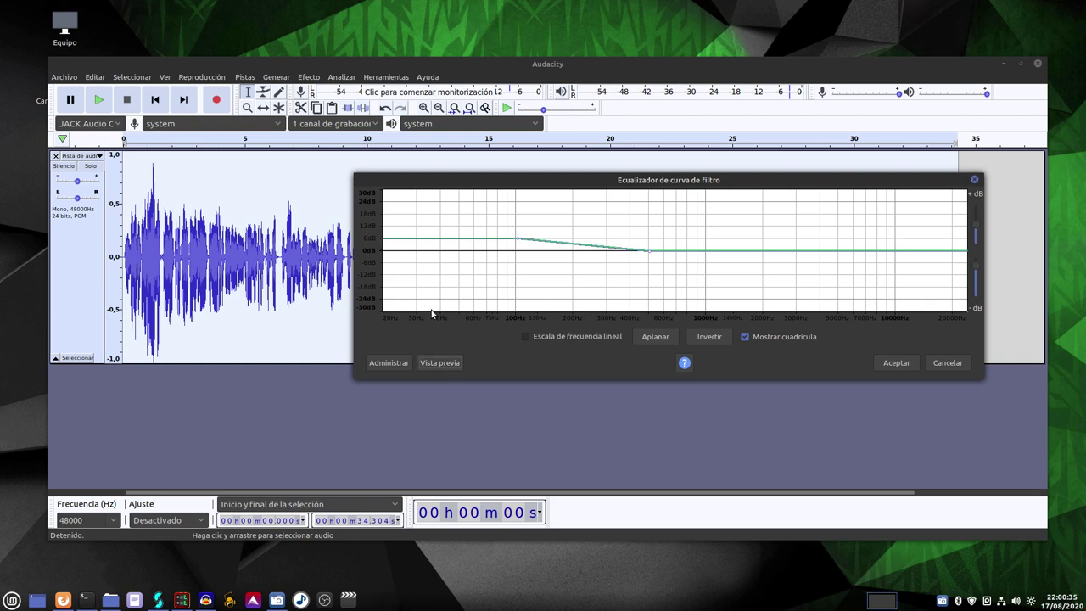
click(440, 365)
click(440, 364)
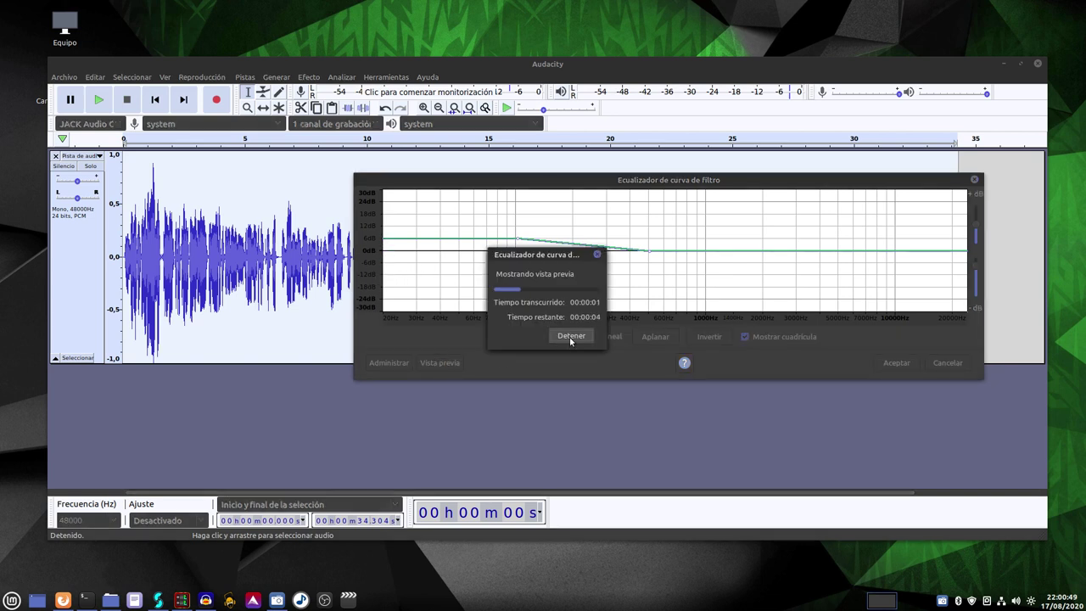
click(569, 336)
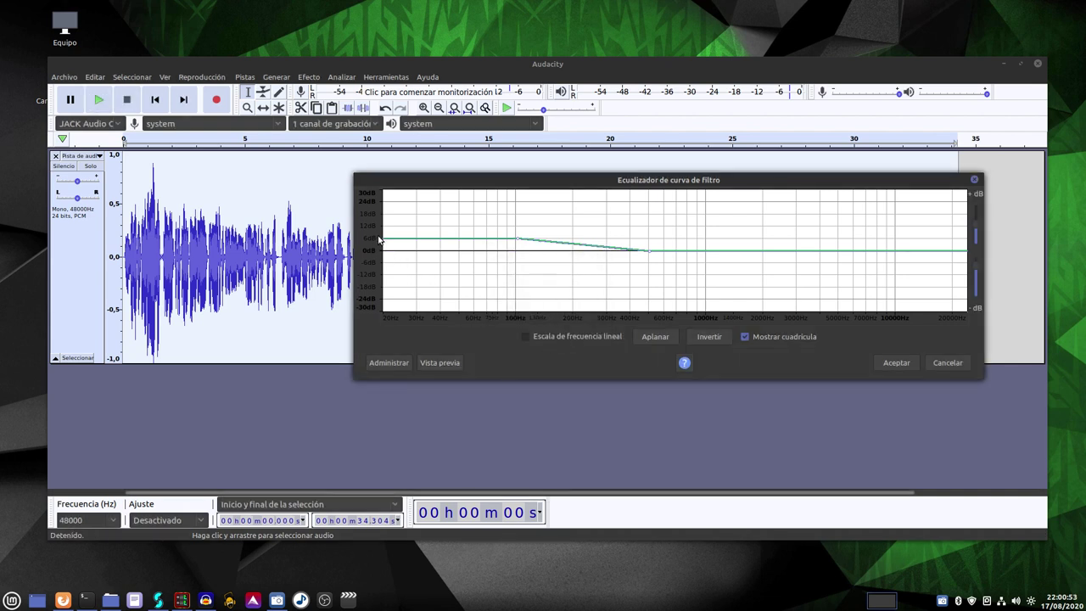
click(898, 363)
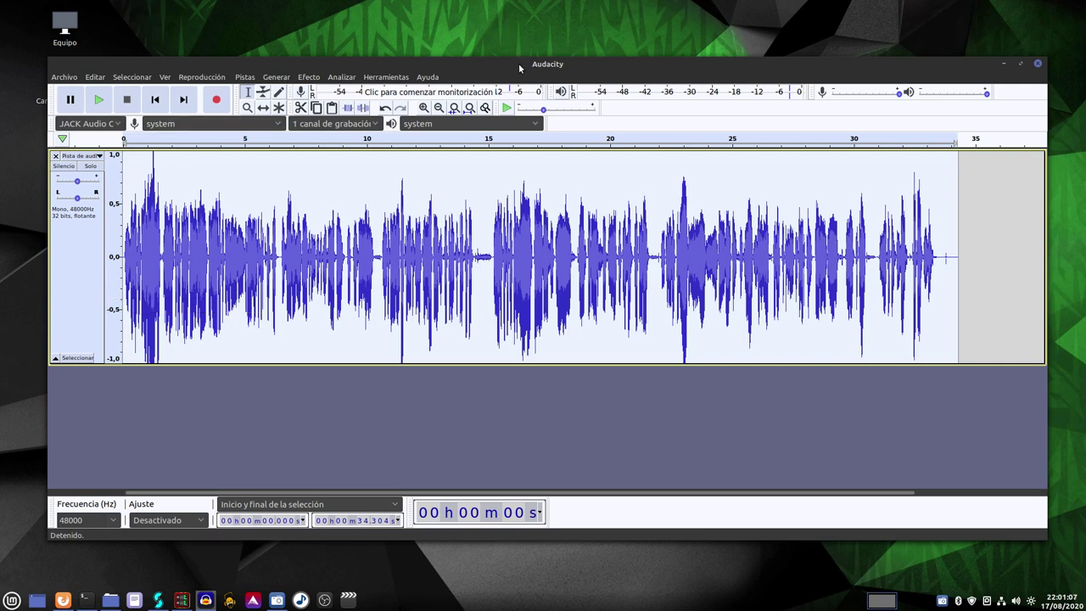
- Load the factory preset "Realce de agudos" in the Filter Curve equalizer for the selected track
drag(520, 68, 527, 51)
click(316, 61)
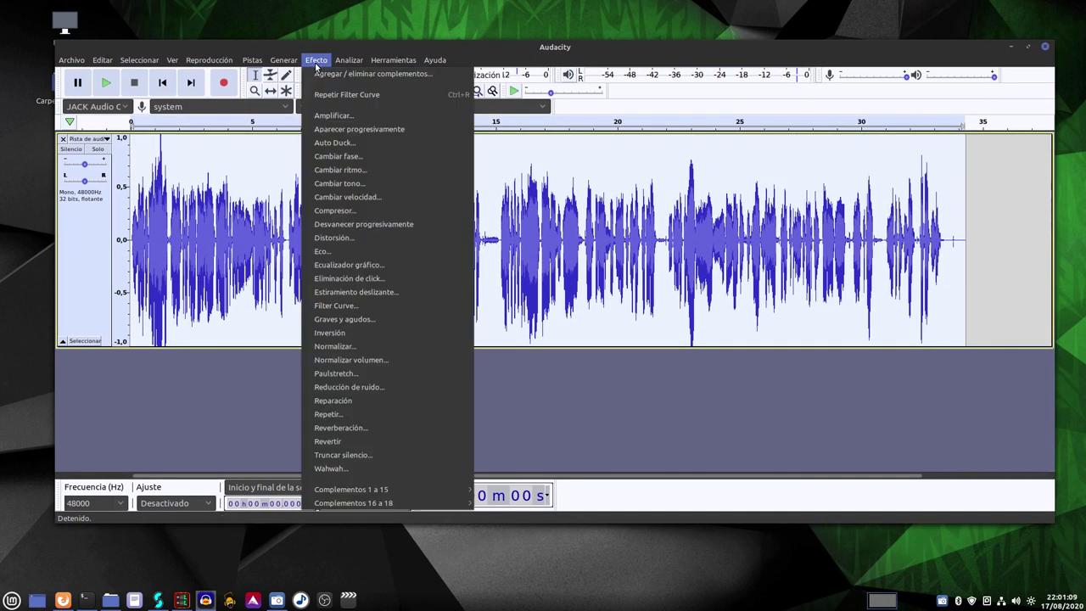
click(369, 307)
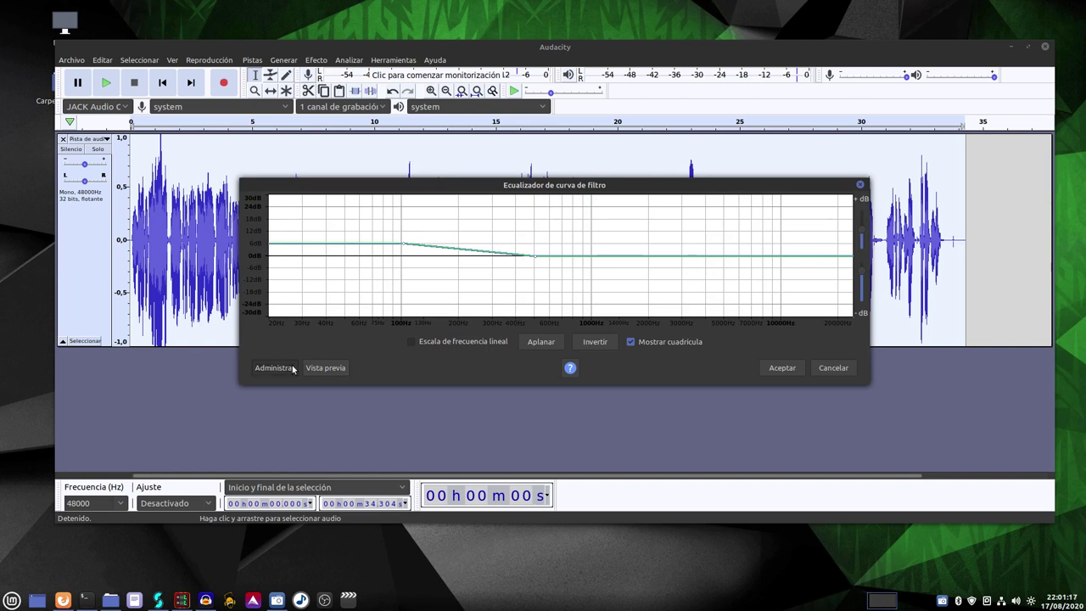
click(288, 368)
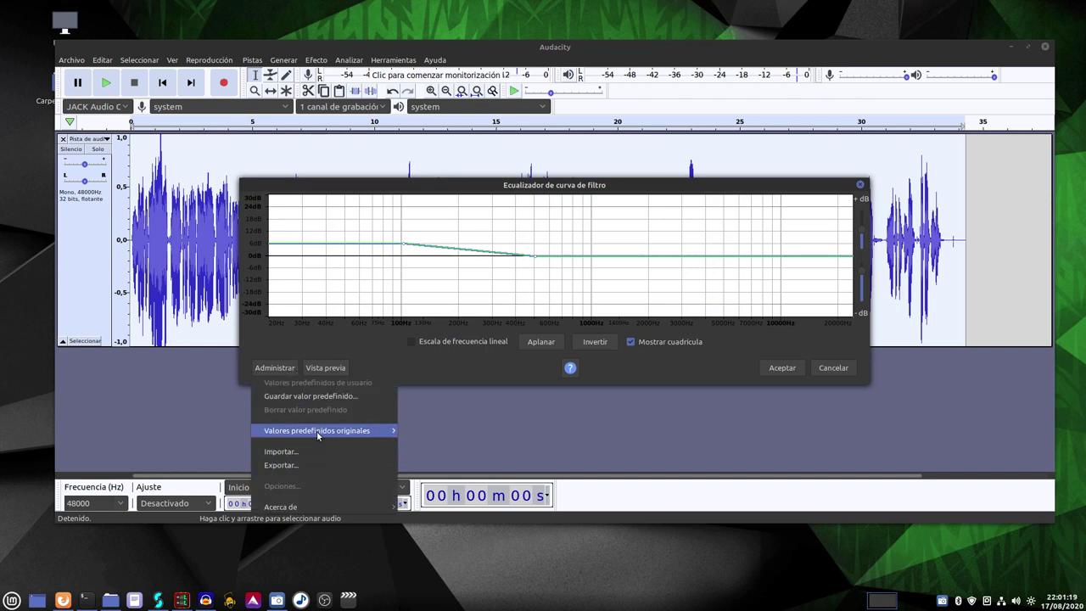
mouse_move(311, 434)
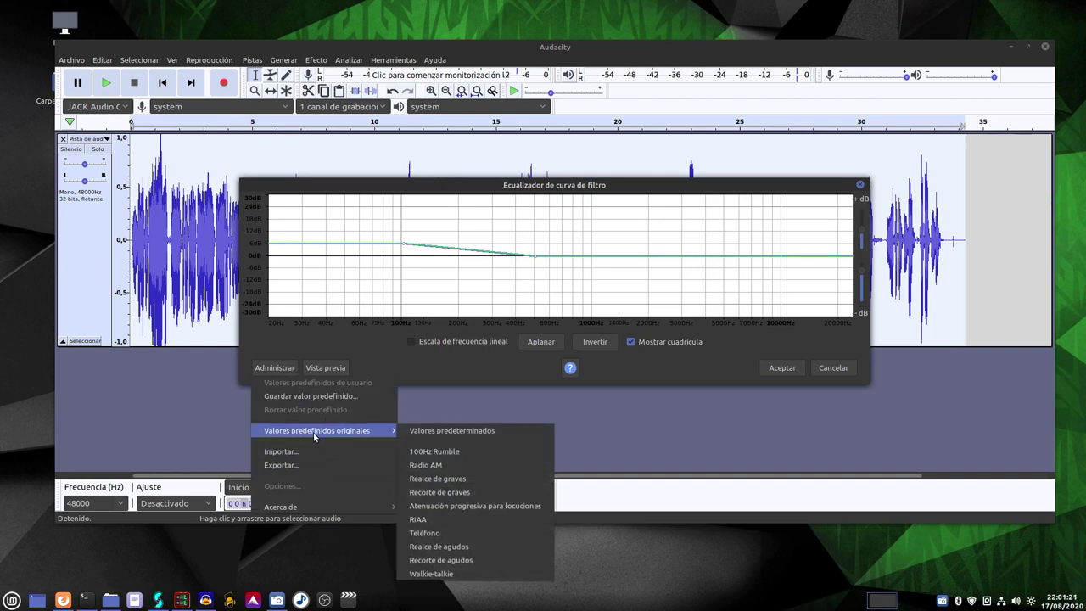
click(448, 547)
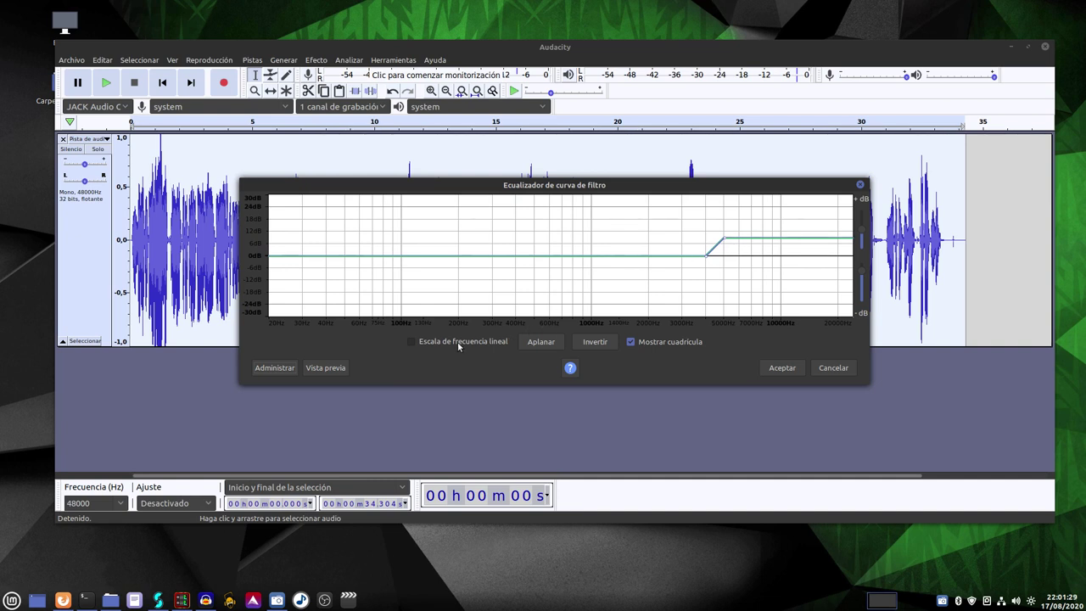
- Preview the voice with the treble boost curve and apply it to the track
click(326, 370)
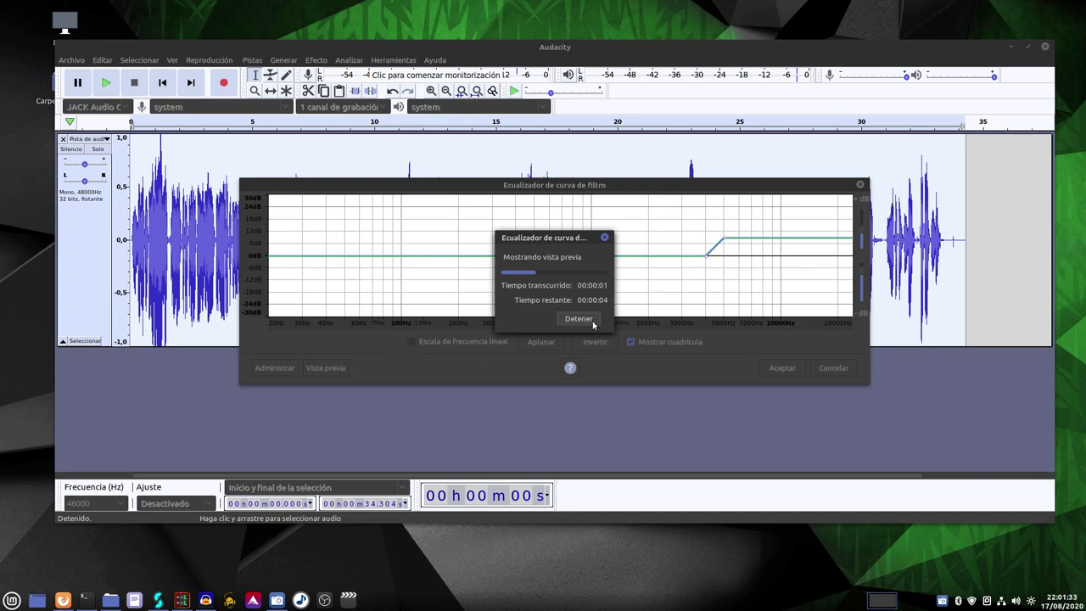
click(579, 319)
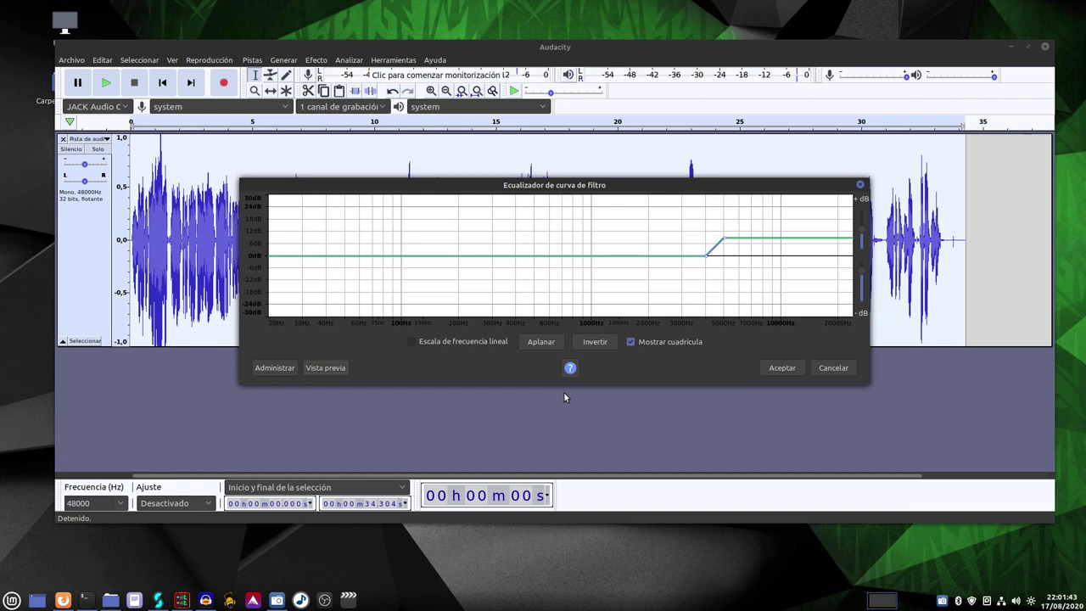
click(325, 370)
click(781, 368)
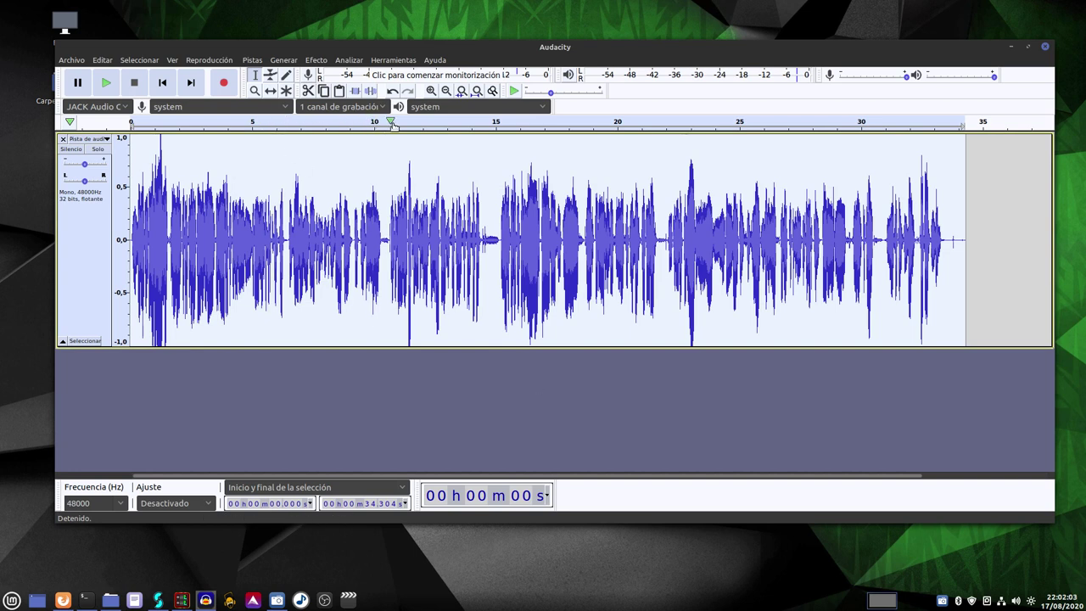
- Listen to the equalized voice from about 11 seconds
click(400, 124)
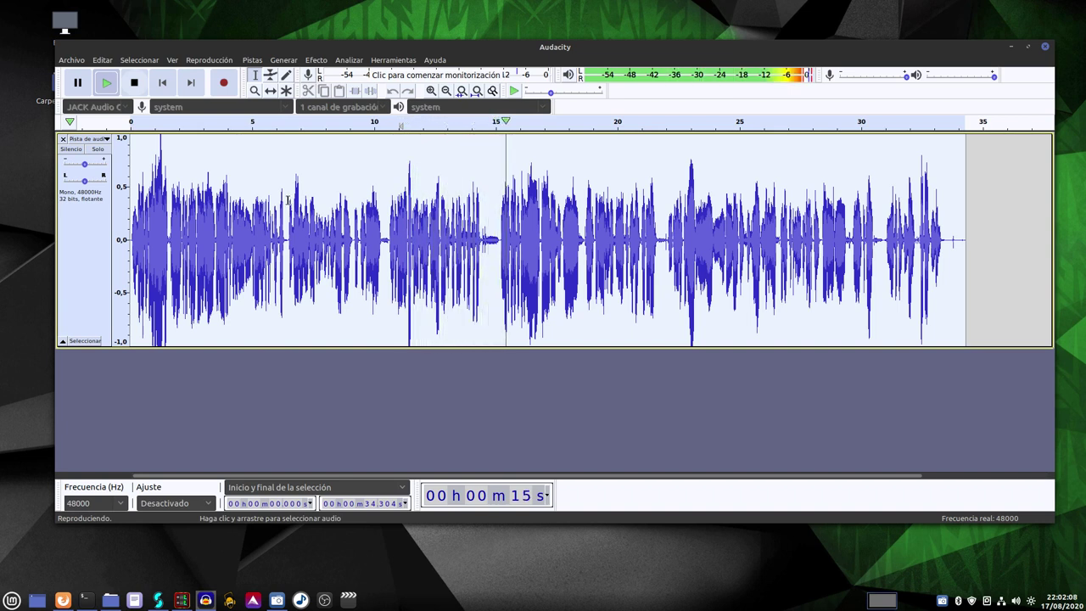
click(130, 83)
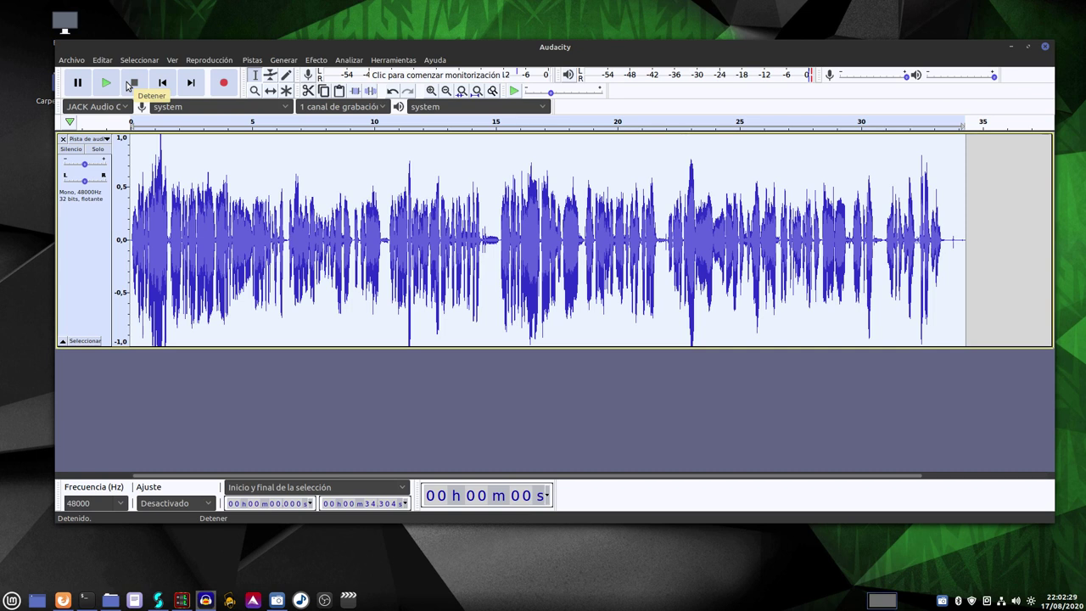
- Select the entire voice track and open the Limiter effect (Limitador) for it
click(315, 60)
click(279, 429)
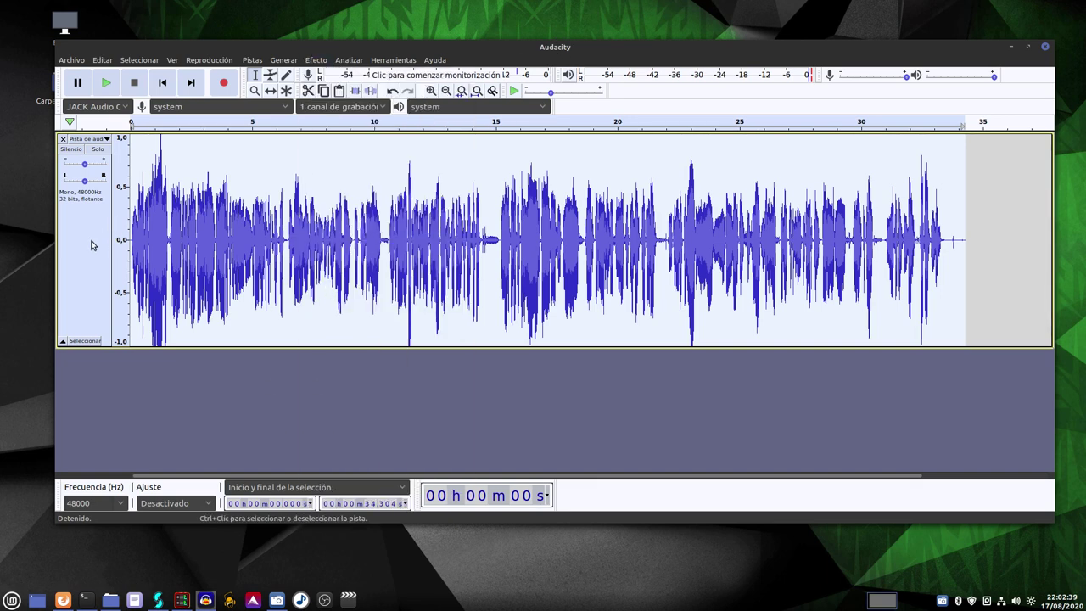
click(227, 364)
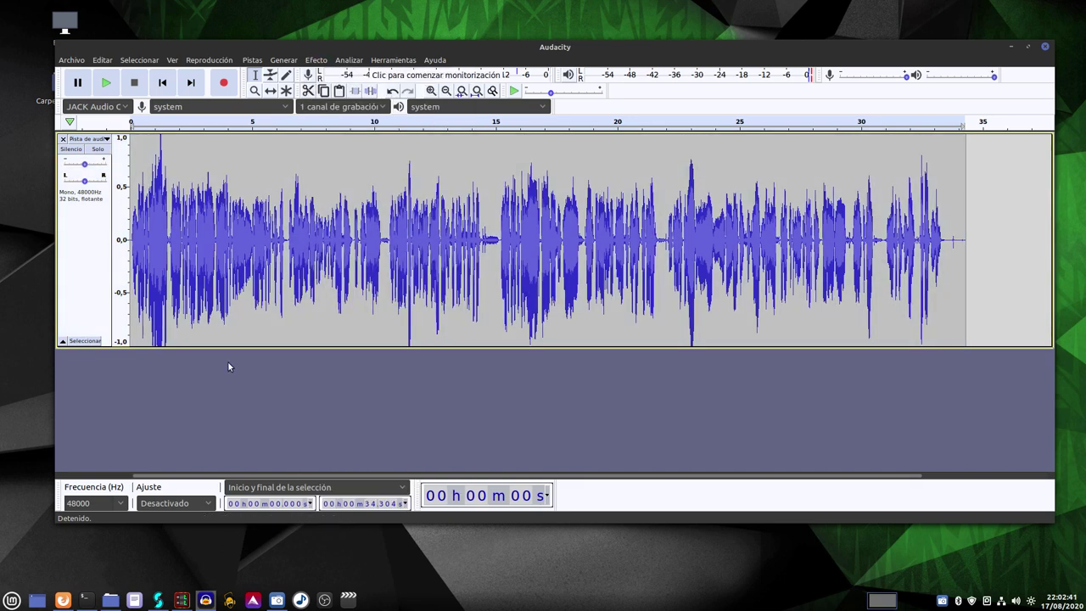
click(96, 282)
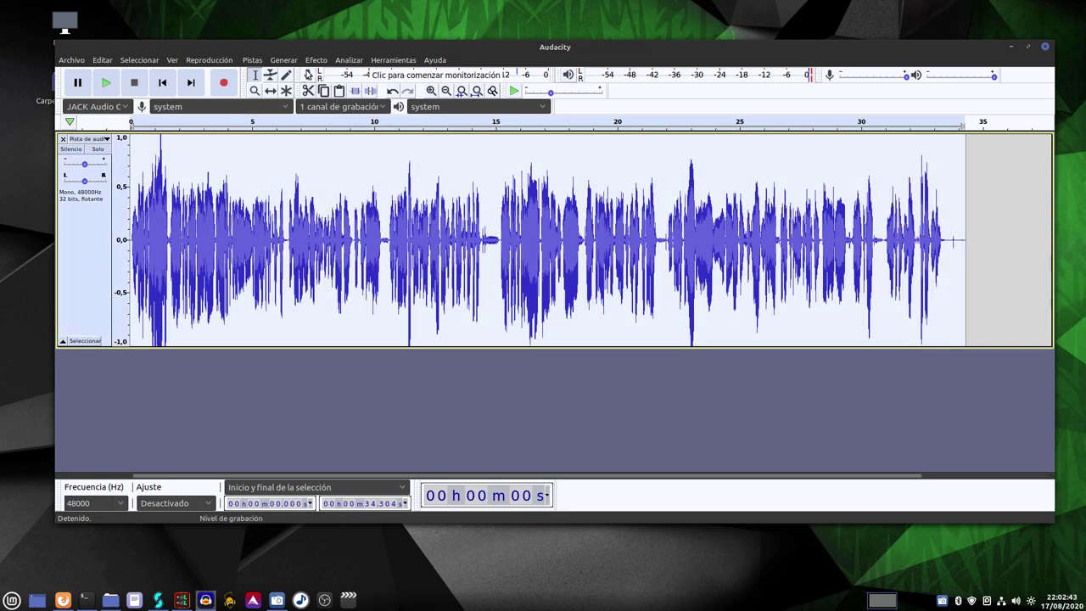
click(315, 60)
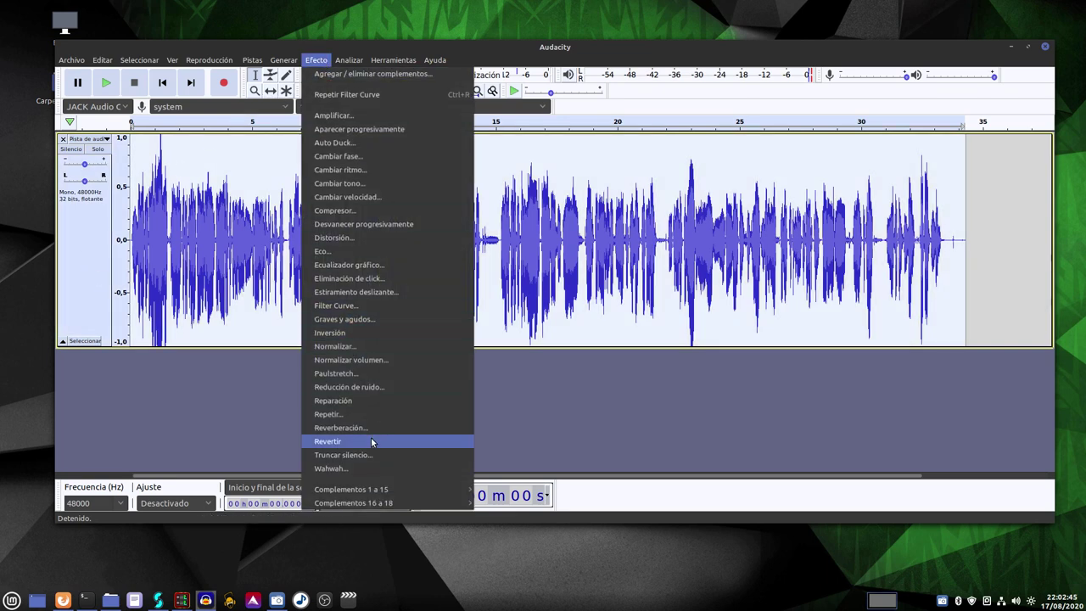
mouse_move(375, 488)
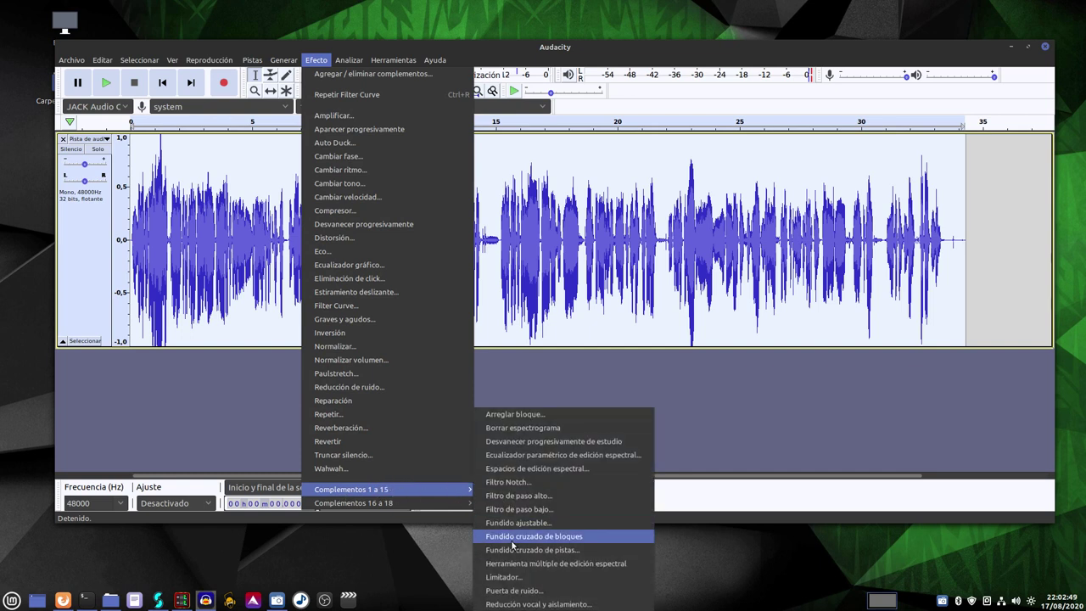
click(509, 577)
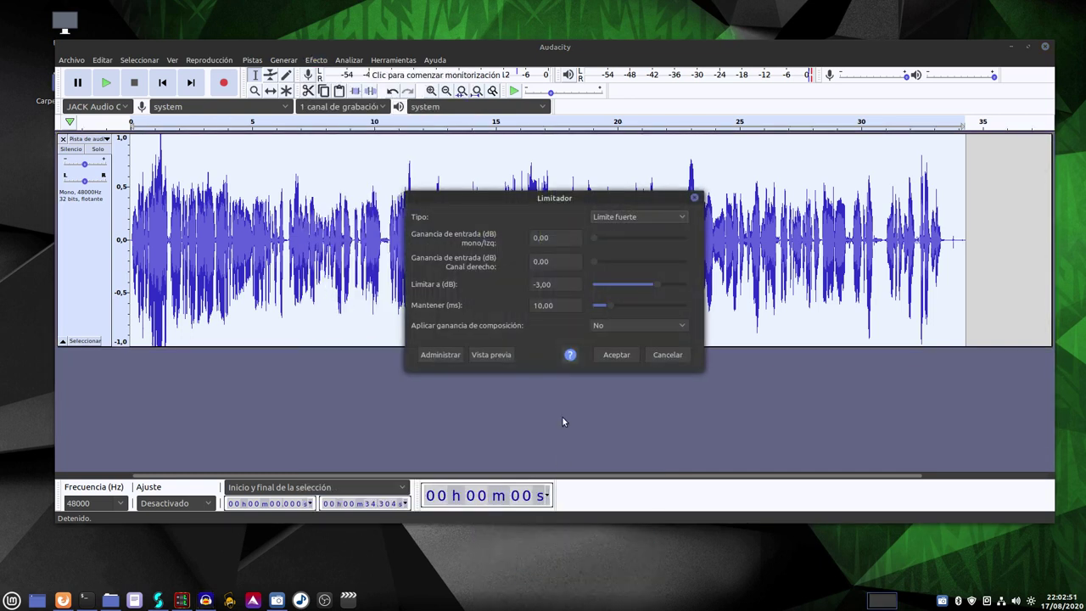
- Review the limiter types and preview the voice with "Límite fuerte"
click(639, 217)
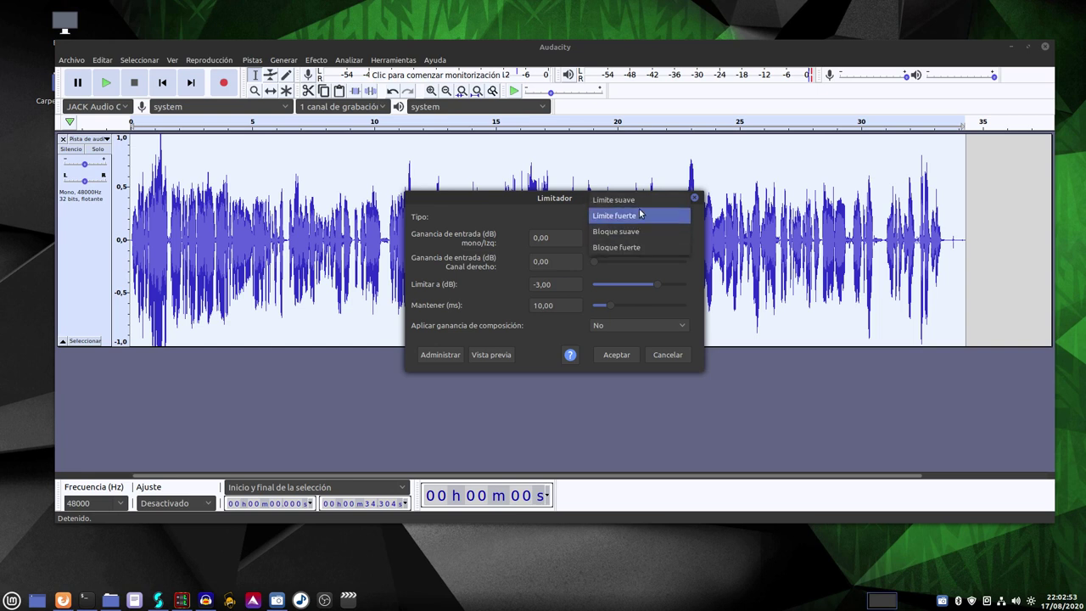
click(635, 218)
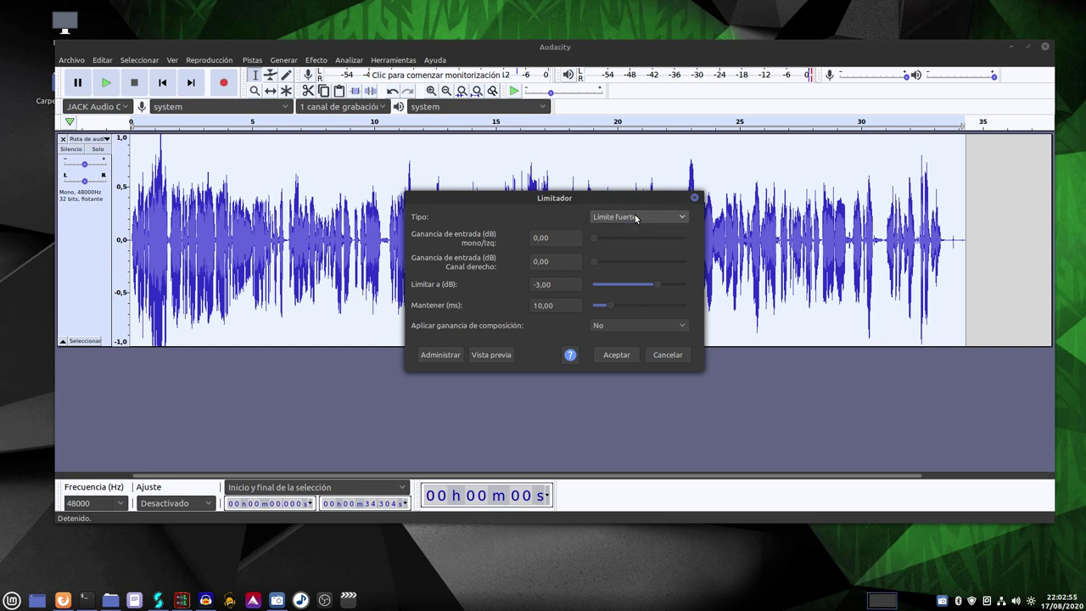
click(490, 356)
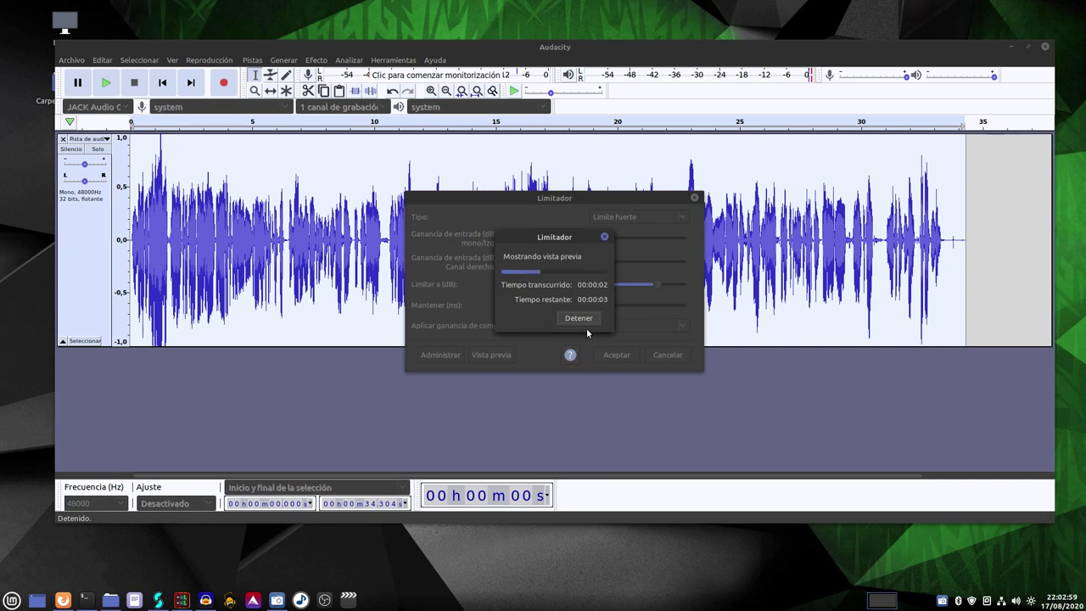
click(579, 319)
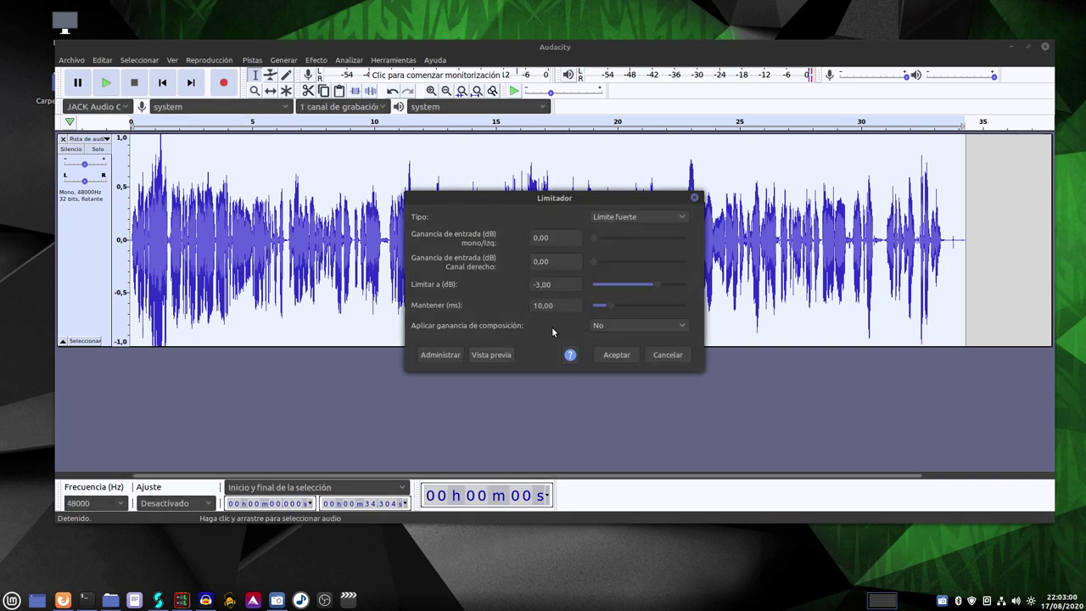
- Set the limiter type to "Límite suave" and preview the voice with it
click(631, 219)
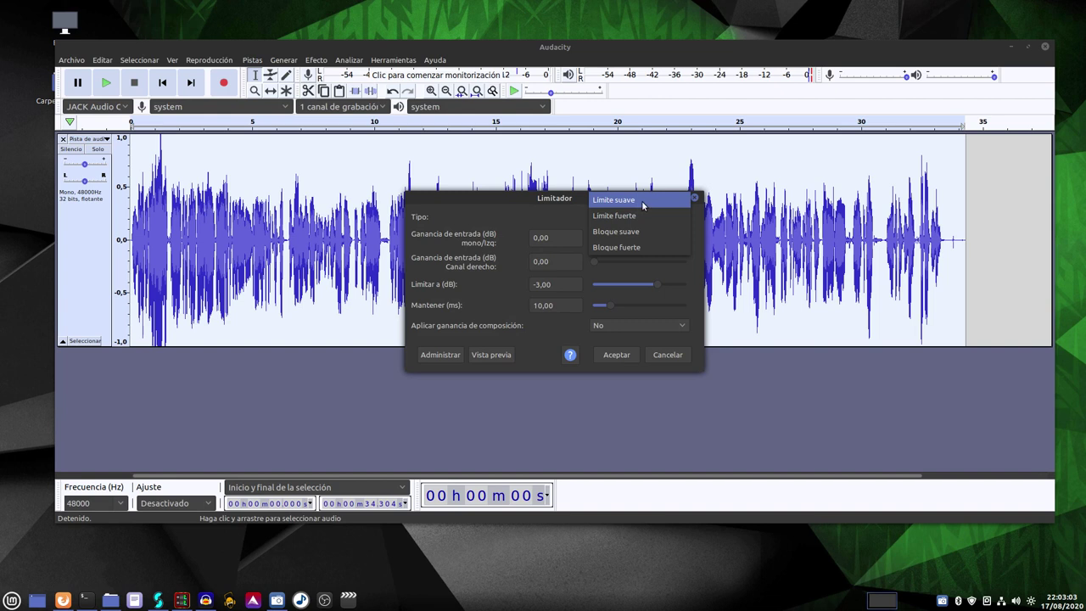
click(643, 205)
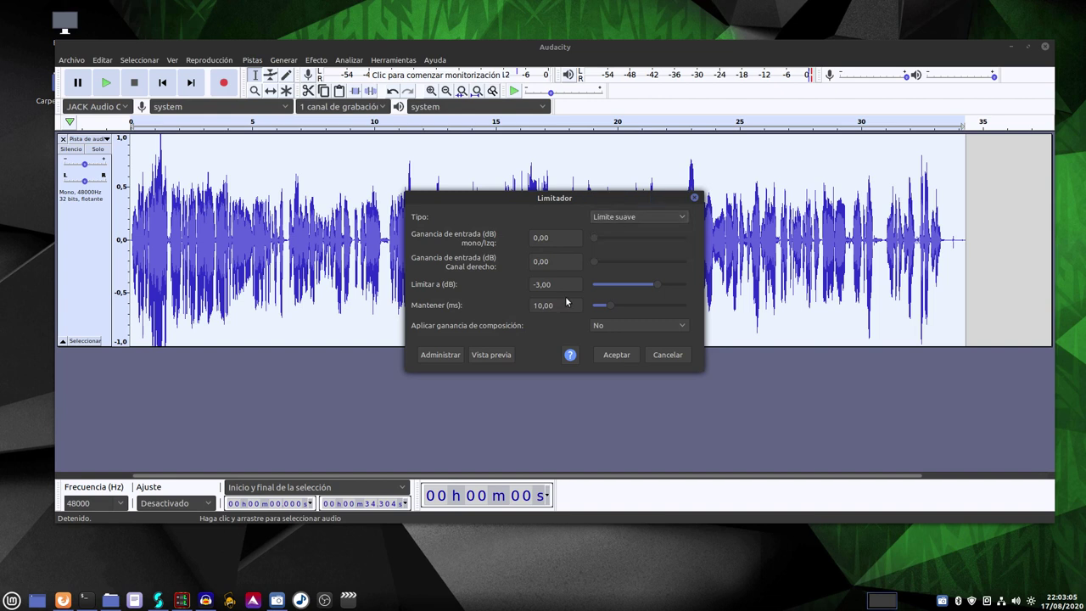
click(492, 357)
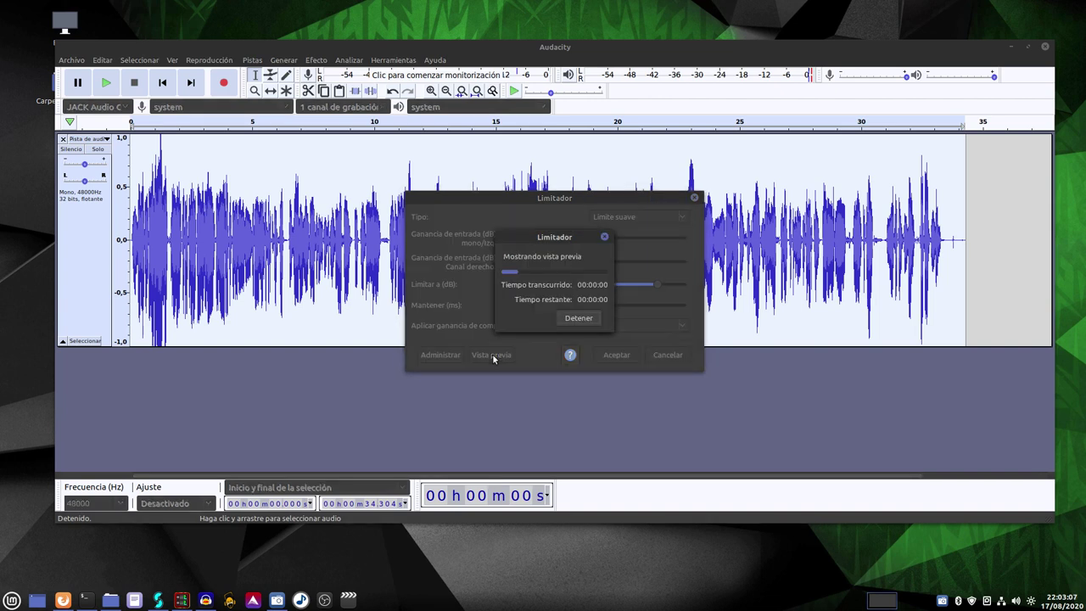
click(584, 318)
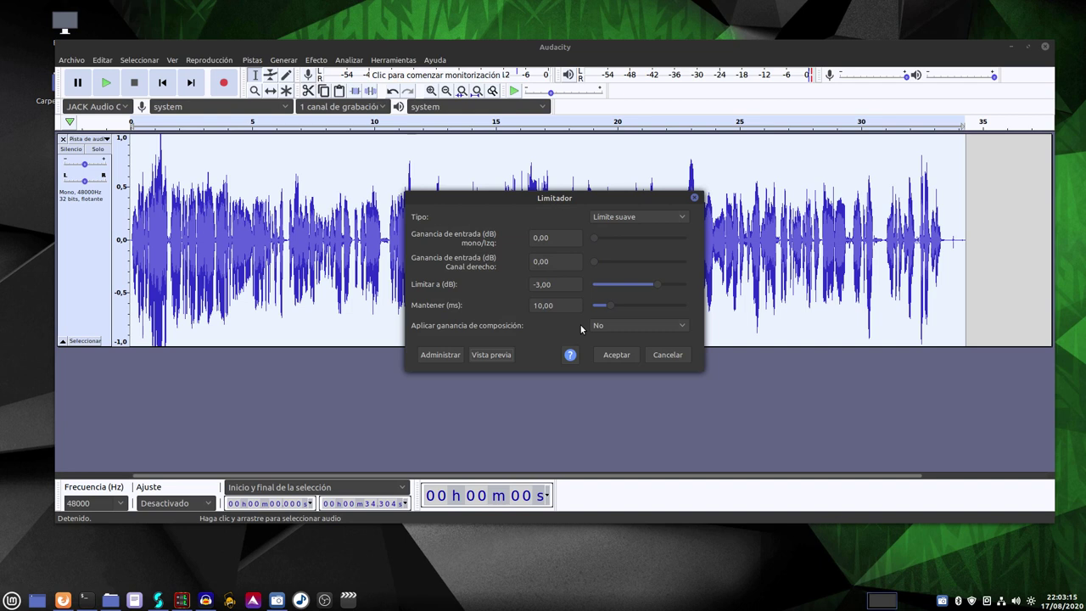
- Set the limiter type to "Límite fuerte" and move the effect window clear of most of the waveform
click(631, 219)
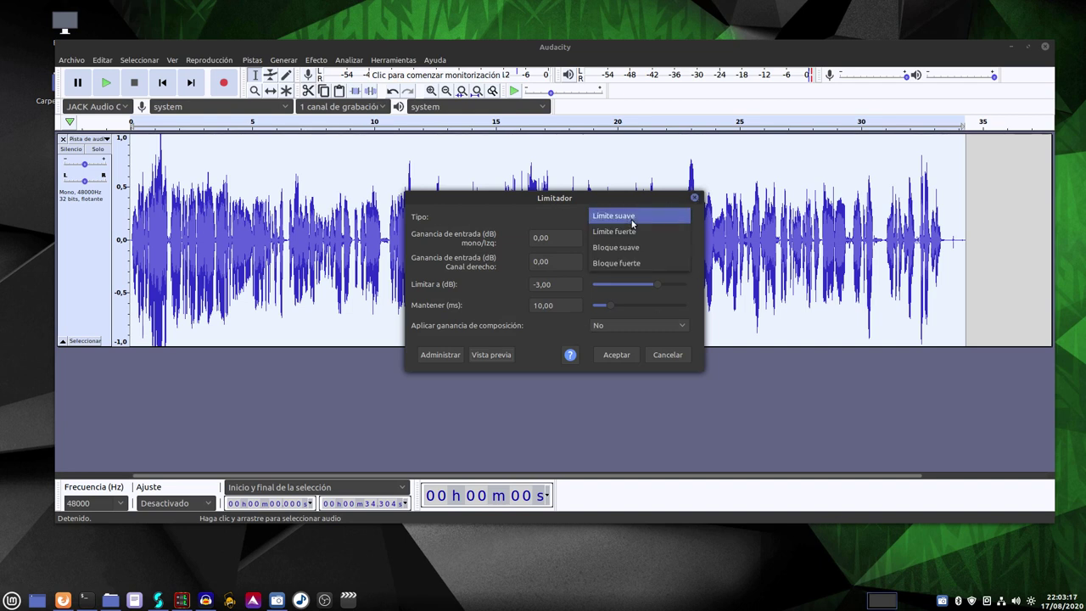
click(636, 231)
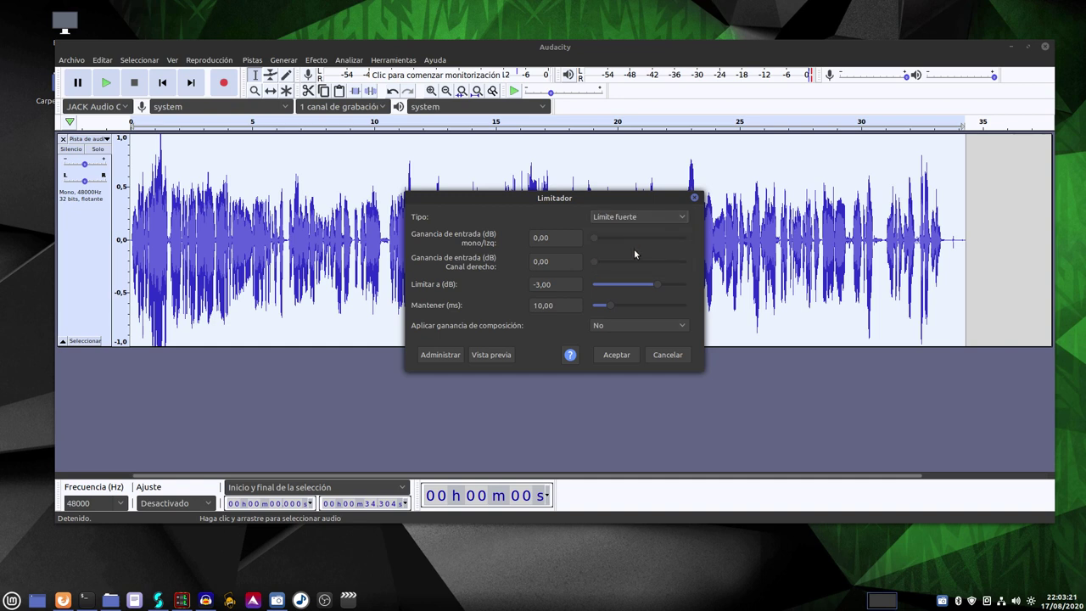
drag(560, 201, 566, 243)
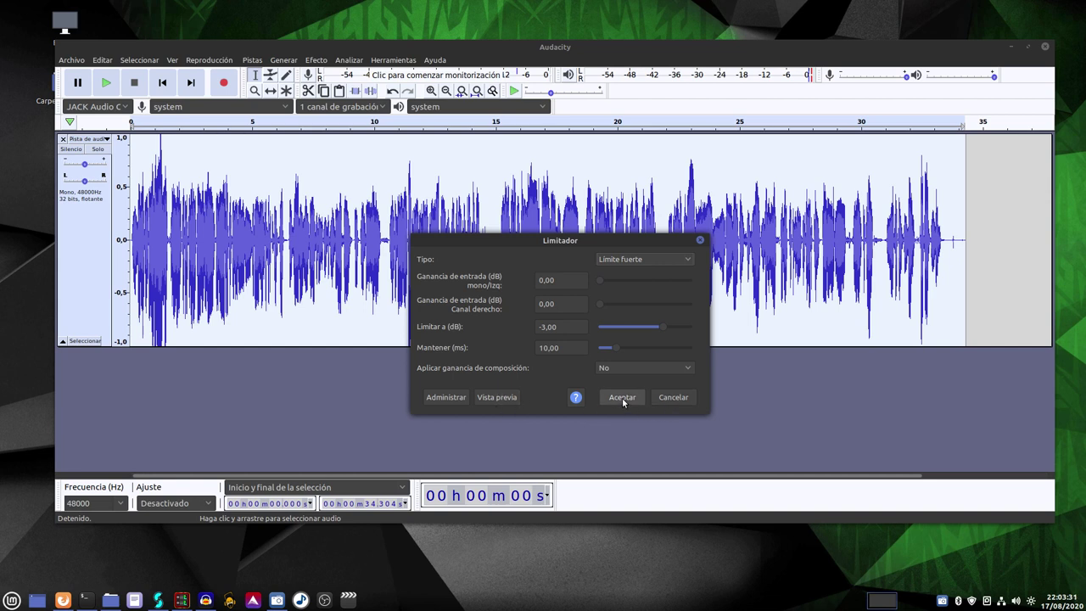
drag(639, 244, 644, 333)
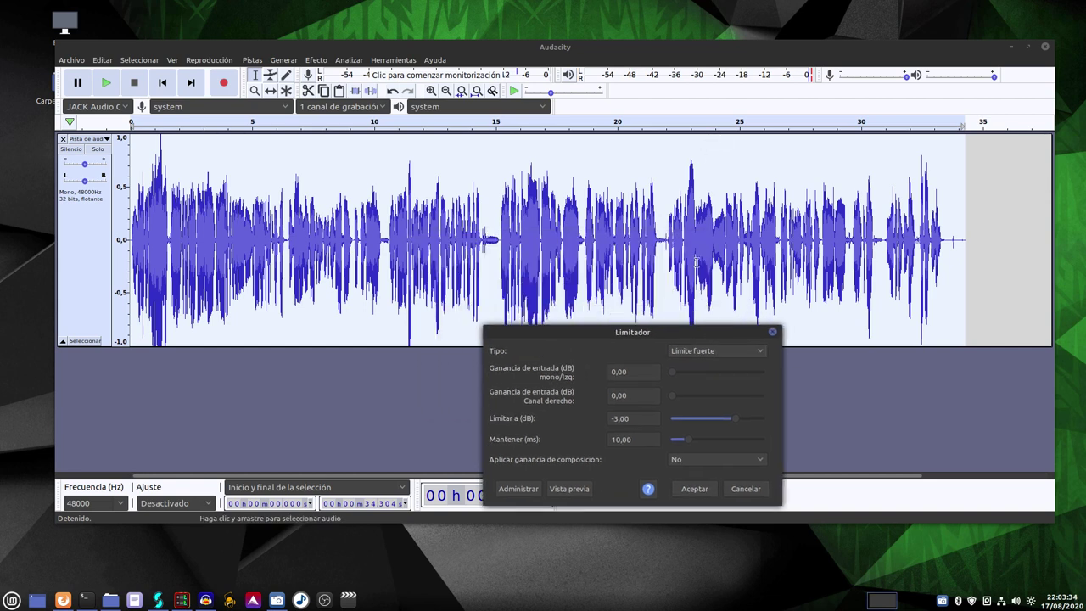
- Apply the hard limiter at -3 dB to the voice track and play the result from about 16 seconds
click(695, 490)
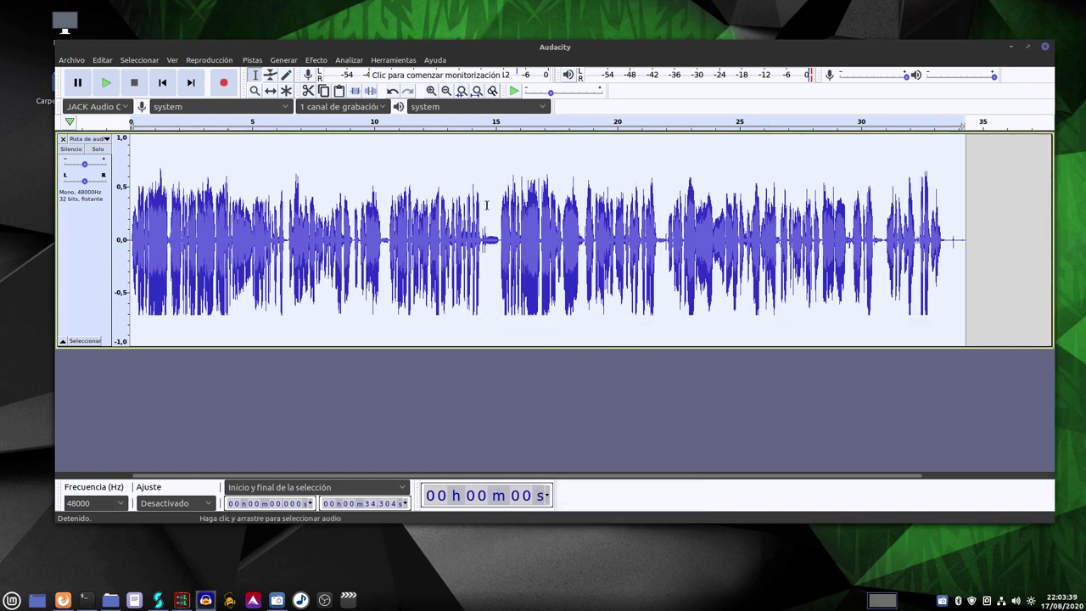
click(518, 123)
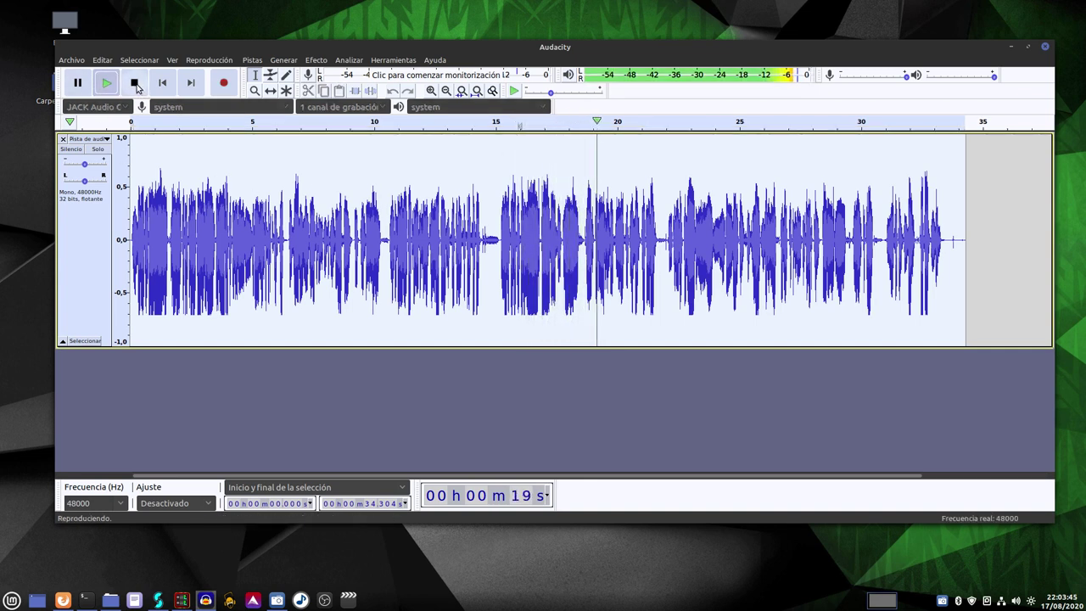
click(134, 84)
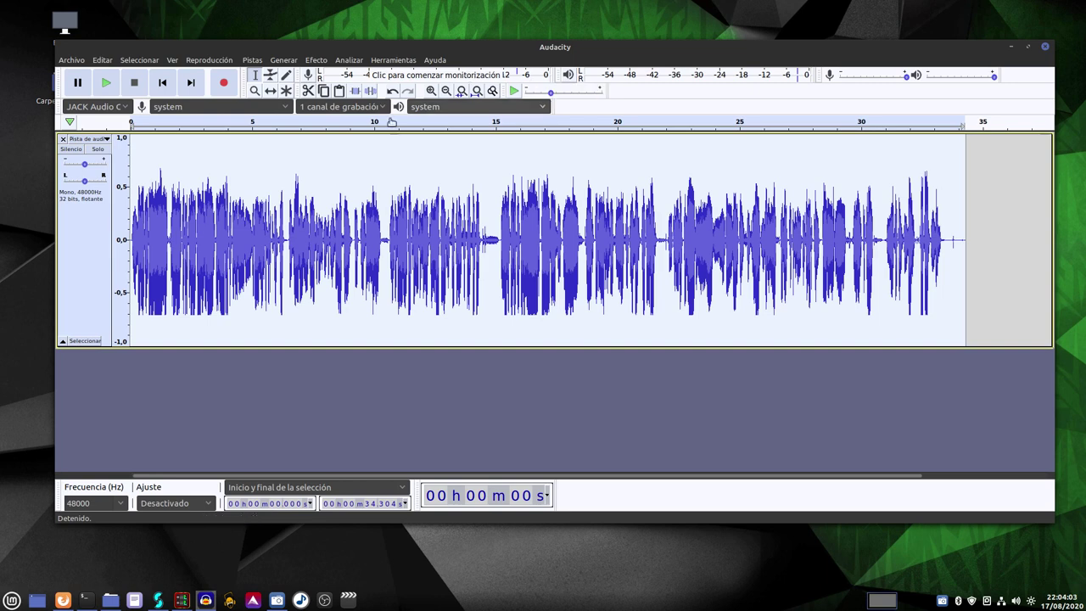
- Switch to the web browser to view the YouTube video on improving voices in Audacity, and return to Audacity
click(63, 600)
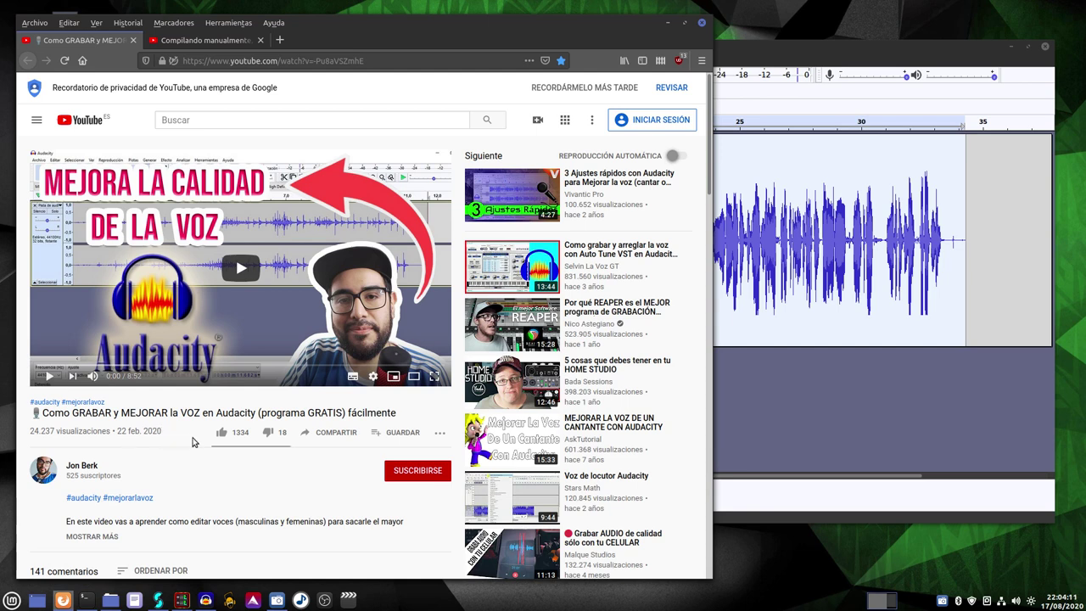
click(667, 23)
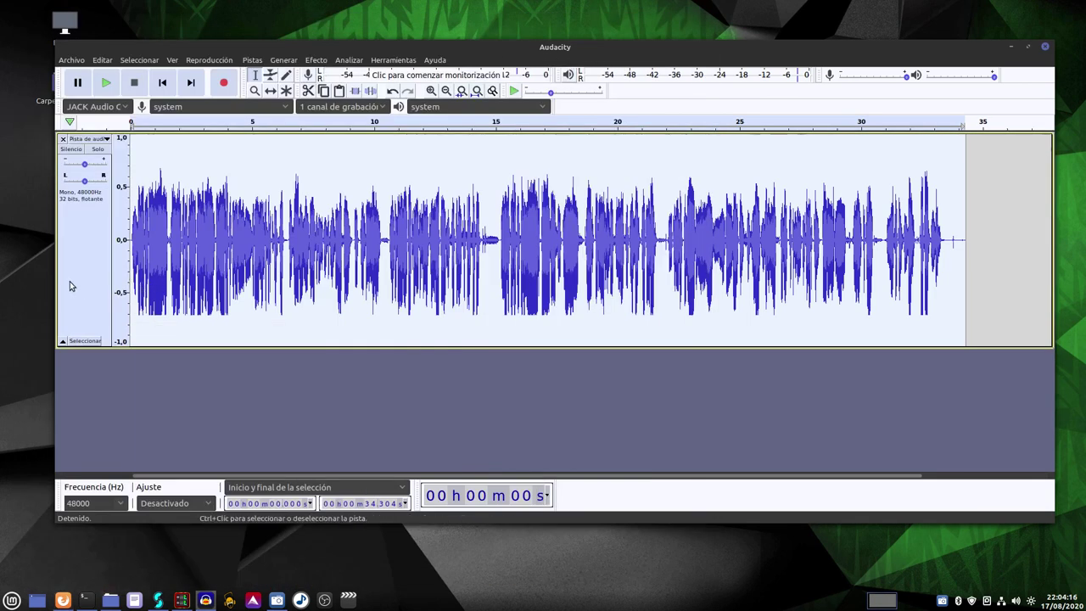
click(316, 59)
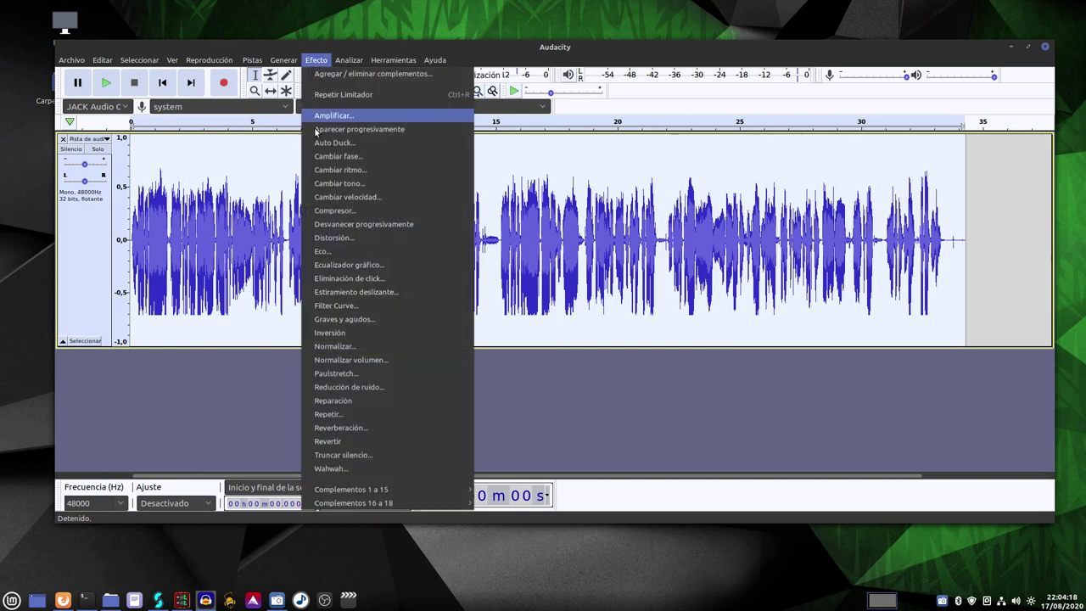
click(350, 360)
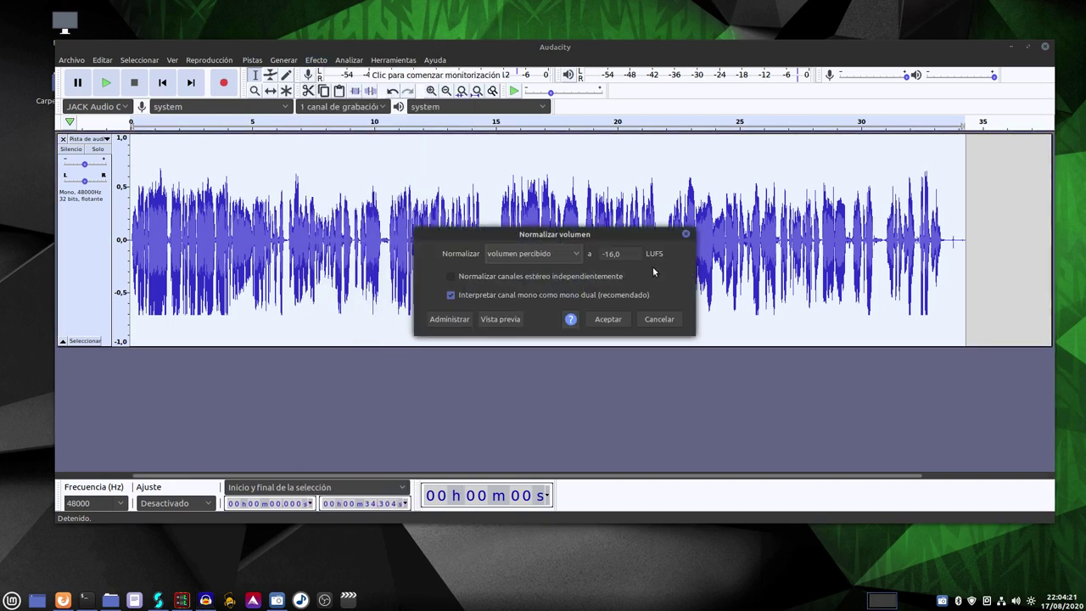
click(607, 320)
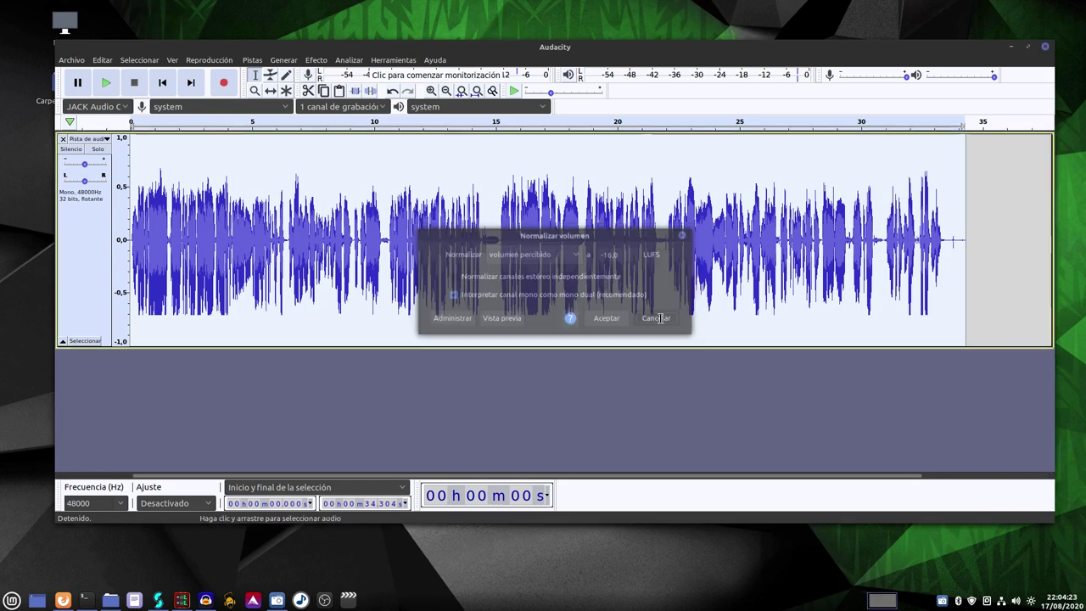
- Preview and apply the Normalize effect (Normalizar) to the voice track with DC offset removal and a peak amplitude of -1,0 dB
click(315, 60)
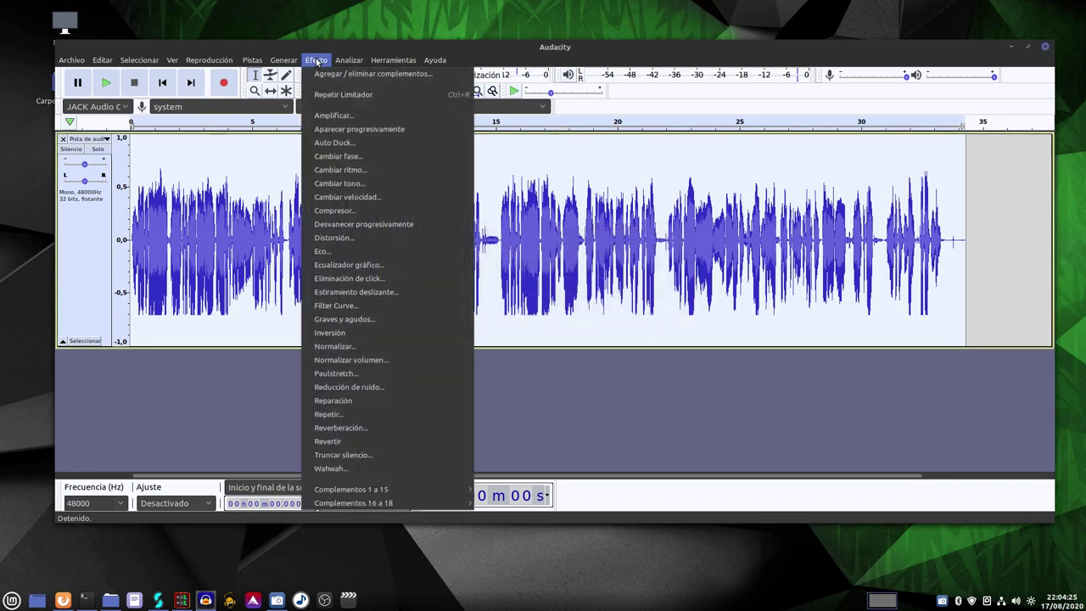
click(332, 346)
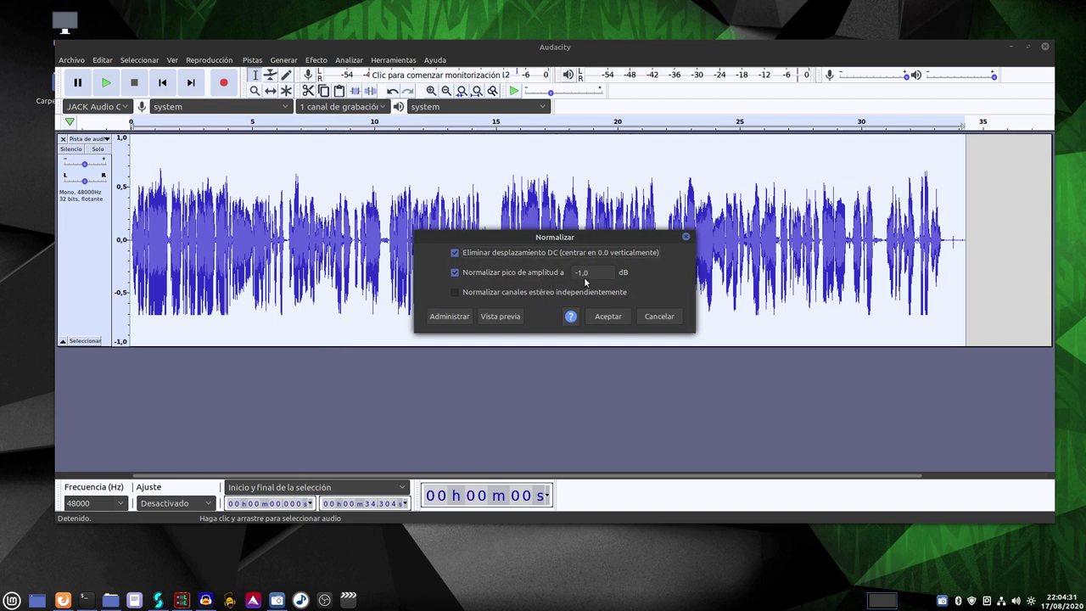
drag(610, 238, 703, 303)
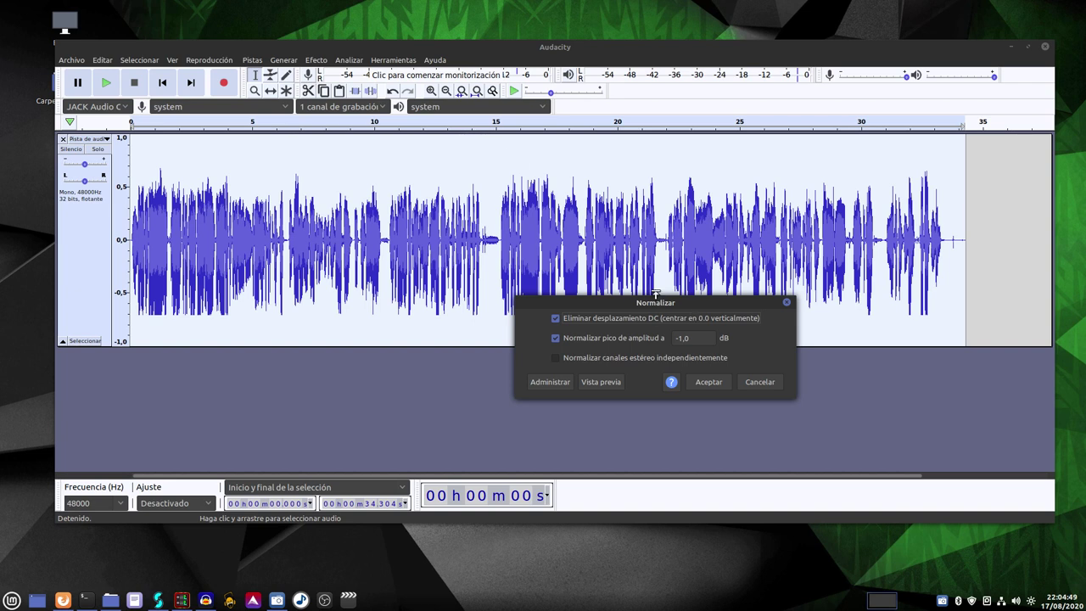
drag(656, 306, 705, 179)
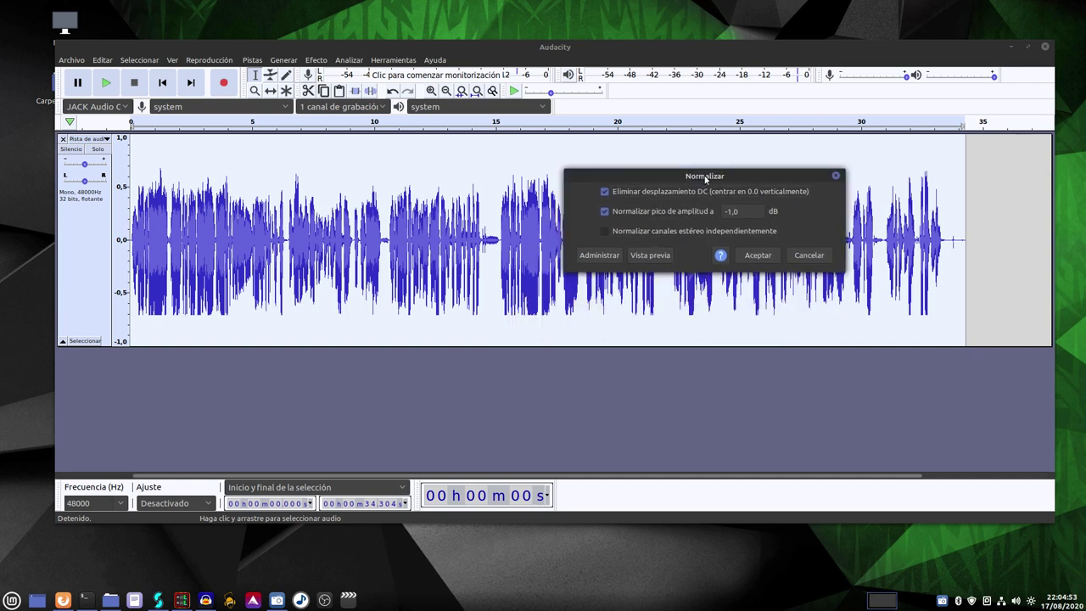
drag(705, 179, 664, 221)
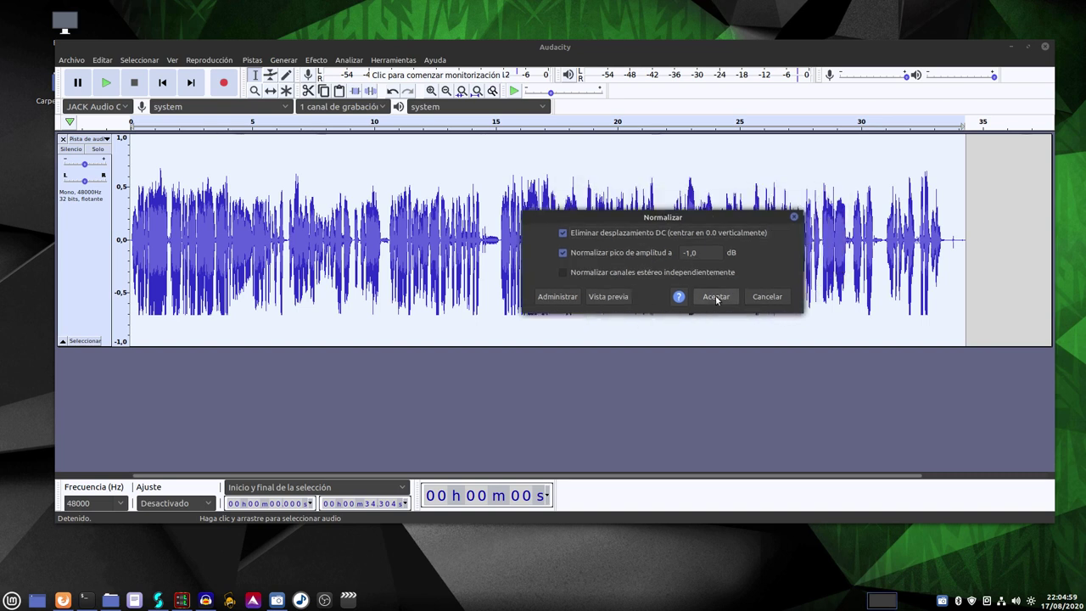
click(606, 296)
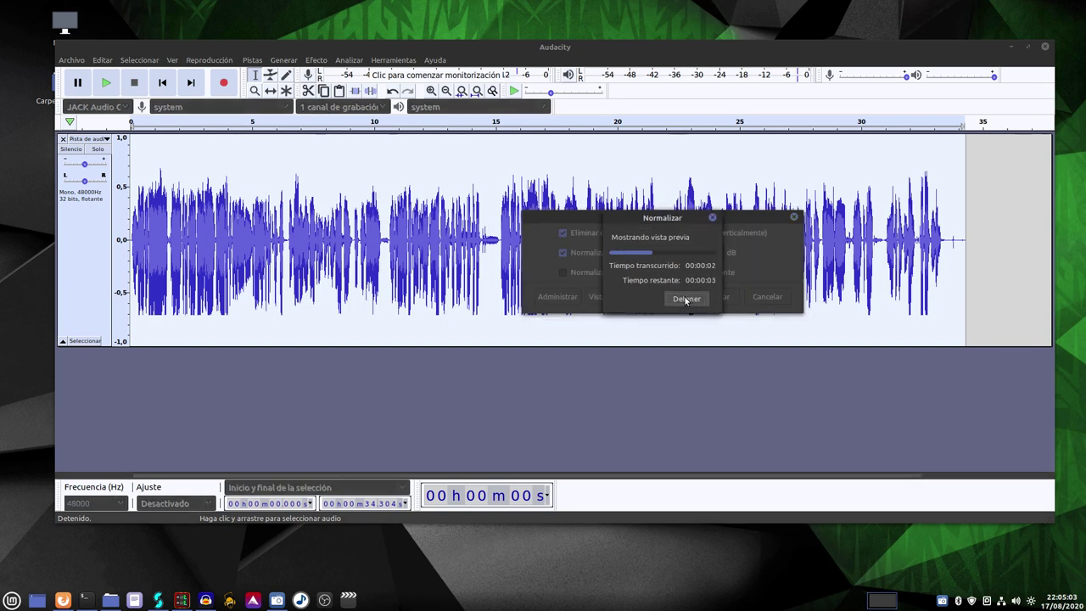
click(685, 300)
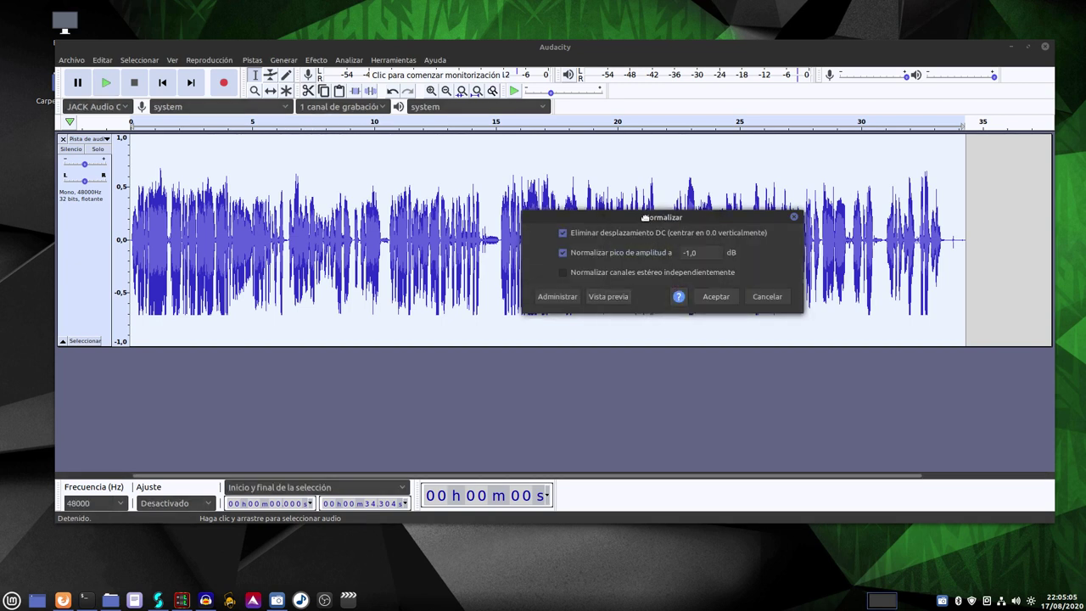
drag(643, 217, 652, 356)
click(729, 438)
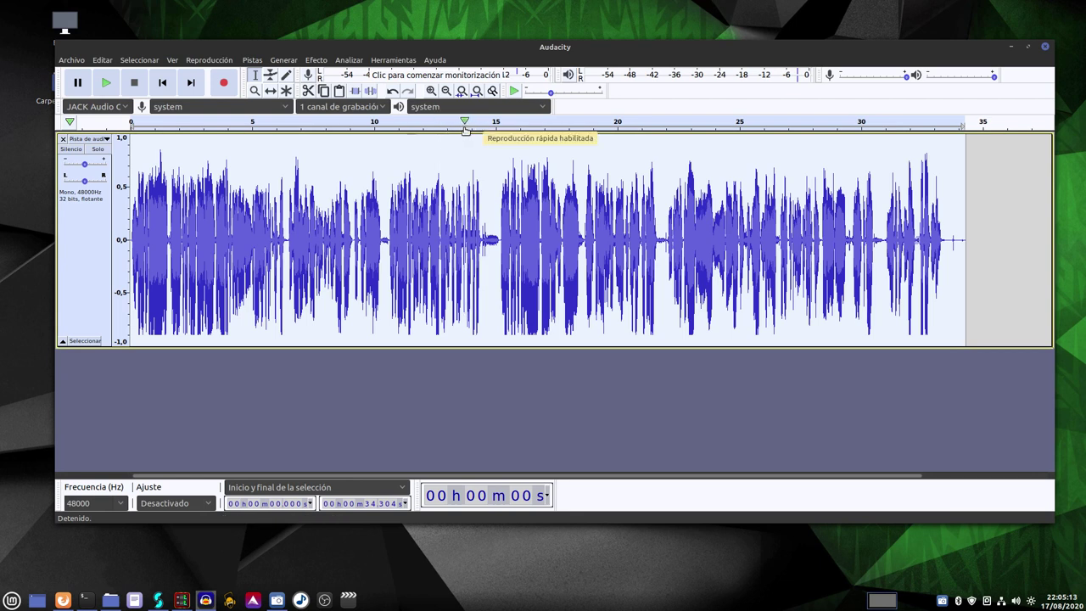
- Play the normalized voice from about 14 seconds and undo the peak normalization
click(465, 125)
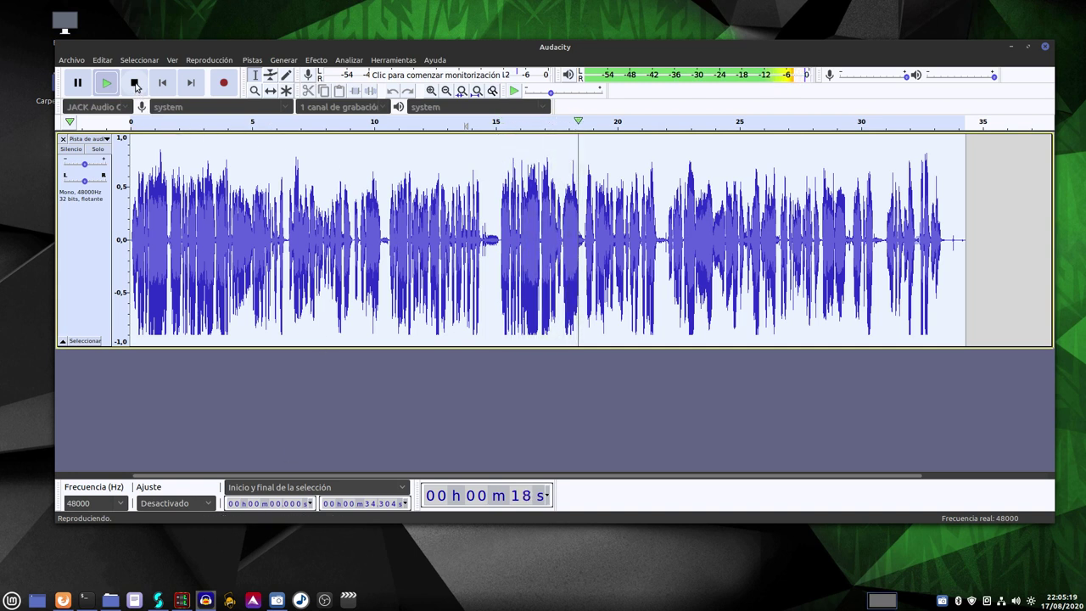
click(134, 84)
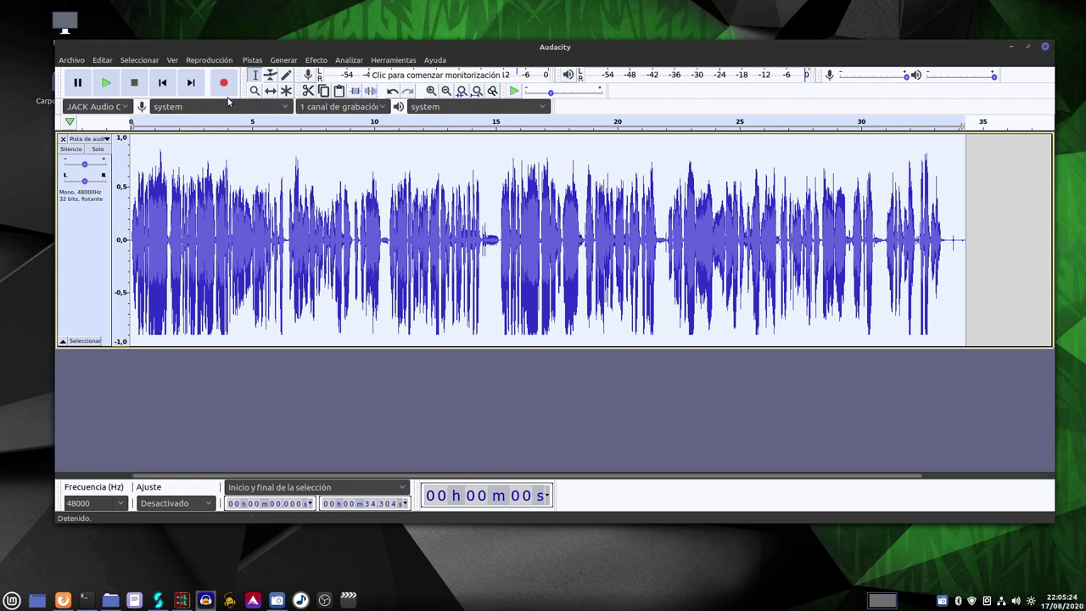
click(105, 61)
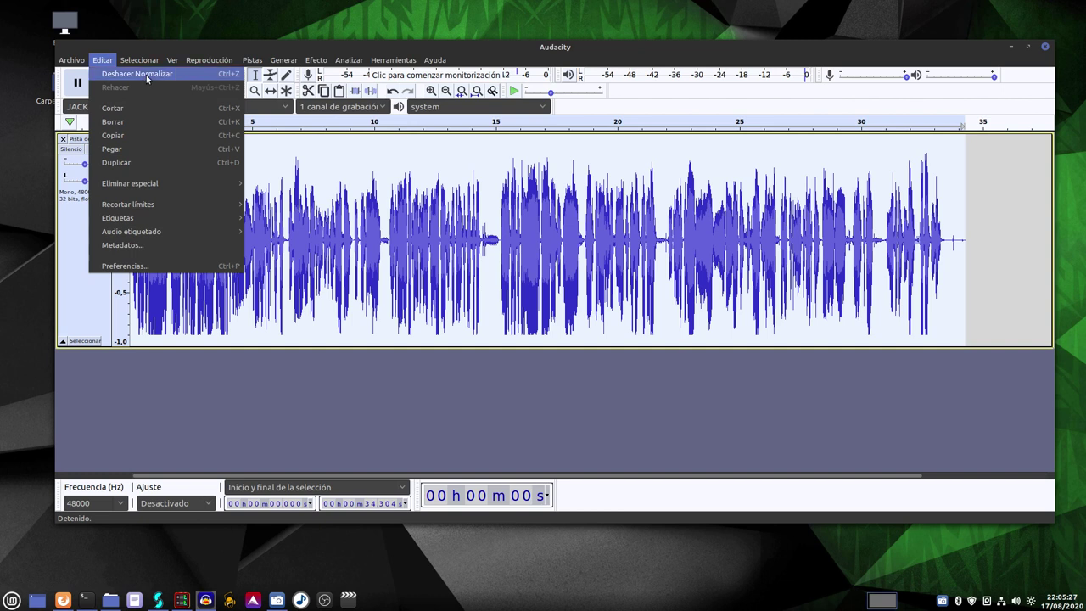
click(142, 75)
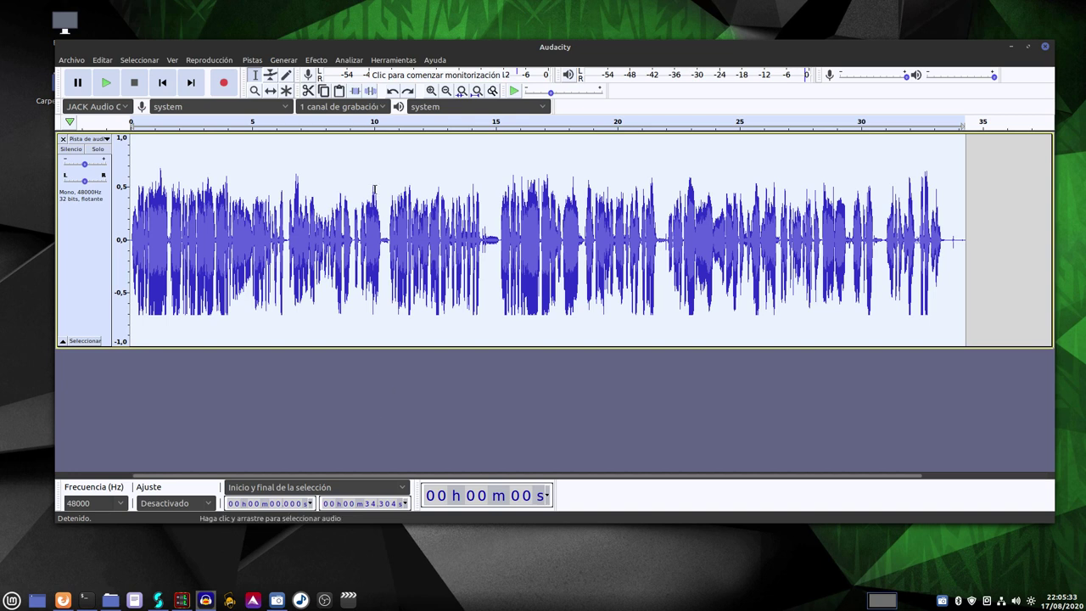
- Open the loudness normalization effect (Normalizar volumen) for the voice track and move its window clear of most of the waveform
click(316, 60)
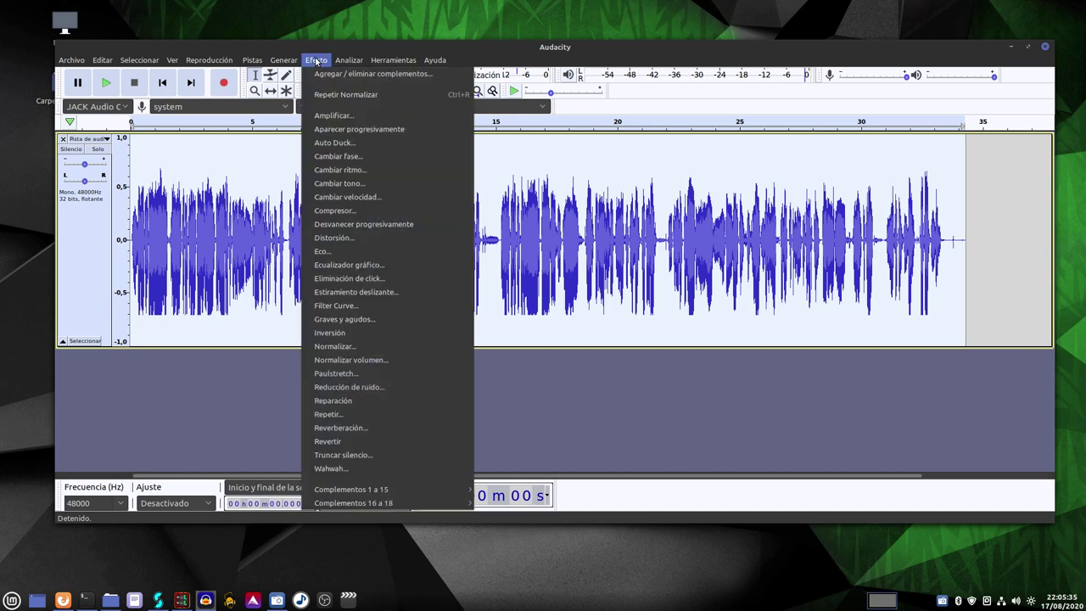
click(368, 360)
drag(586, 240, 618, 348)
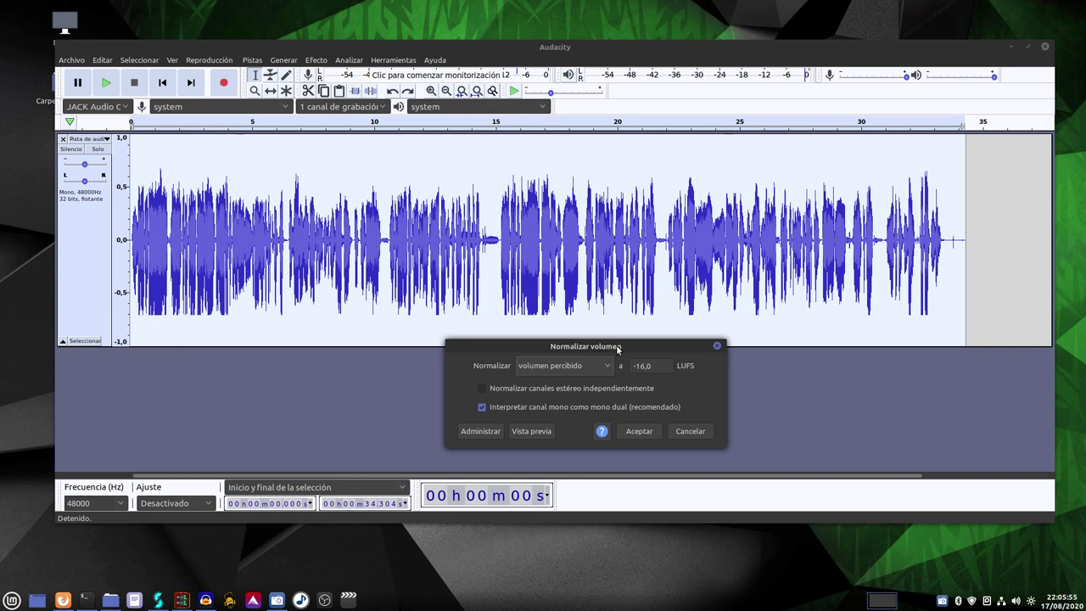
mouse_move(618, 348)
mouse_down()
mouse_move(640, 358)
mouse_move(616, 360)
mouse_up()
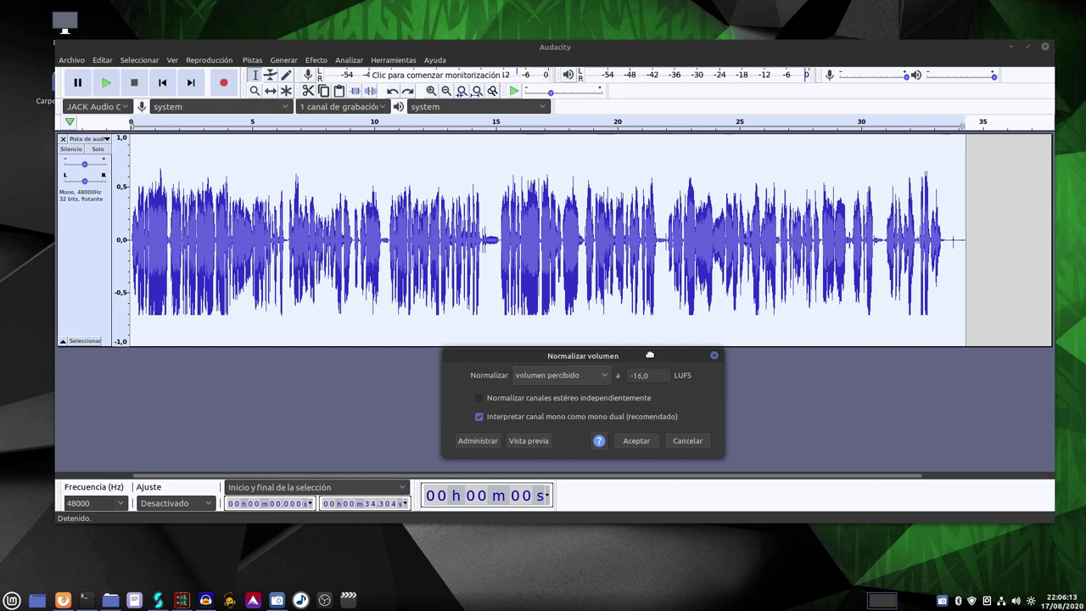
drag(650, 357, 625, 348)
- Set the perceived loudness to -16,0 LUFS and apply the loudness normalization to the voice track
click(615, 365)
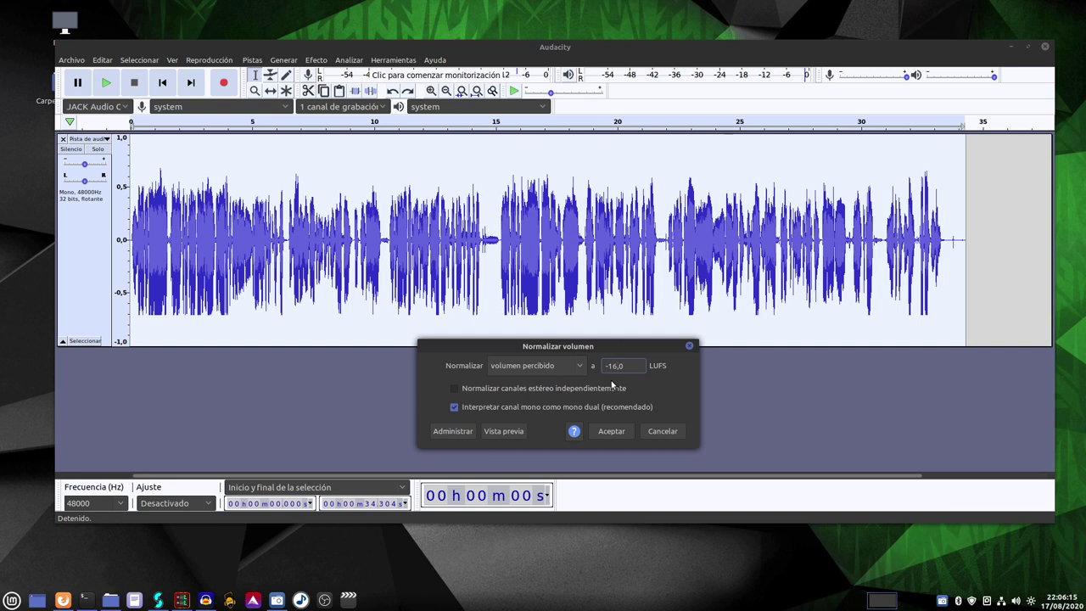
key(BackSpace)
text(5)
key(BackSpace)
text(6)
key(BackSpace)
text(9)
key(BackSpace)
text(6)
drag(587, 345, 625, 369)
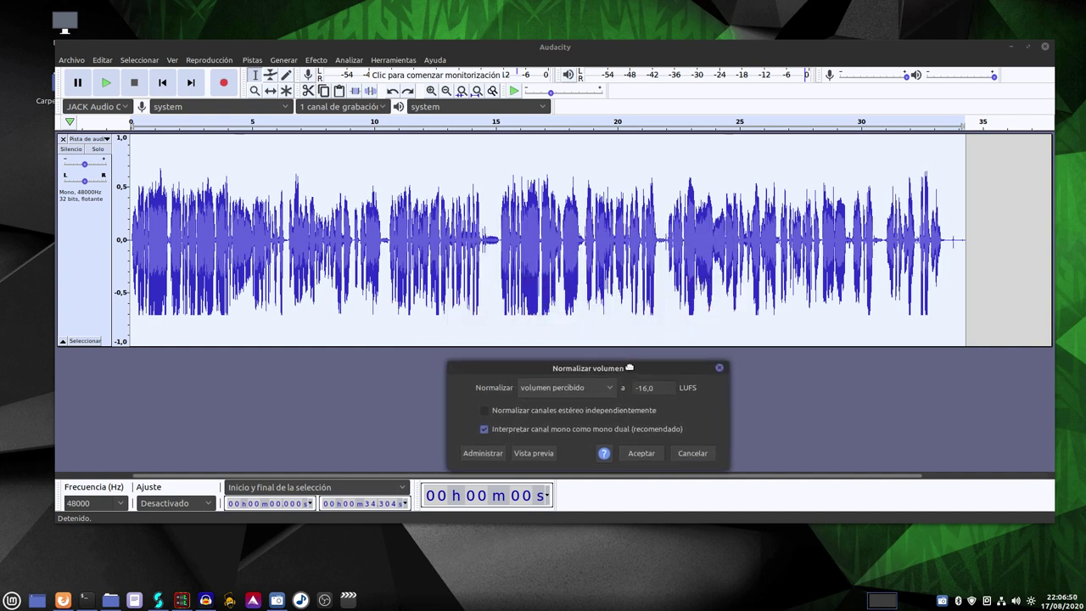
click(645, 454)
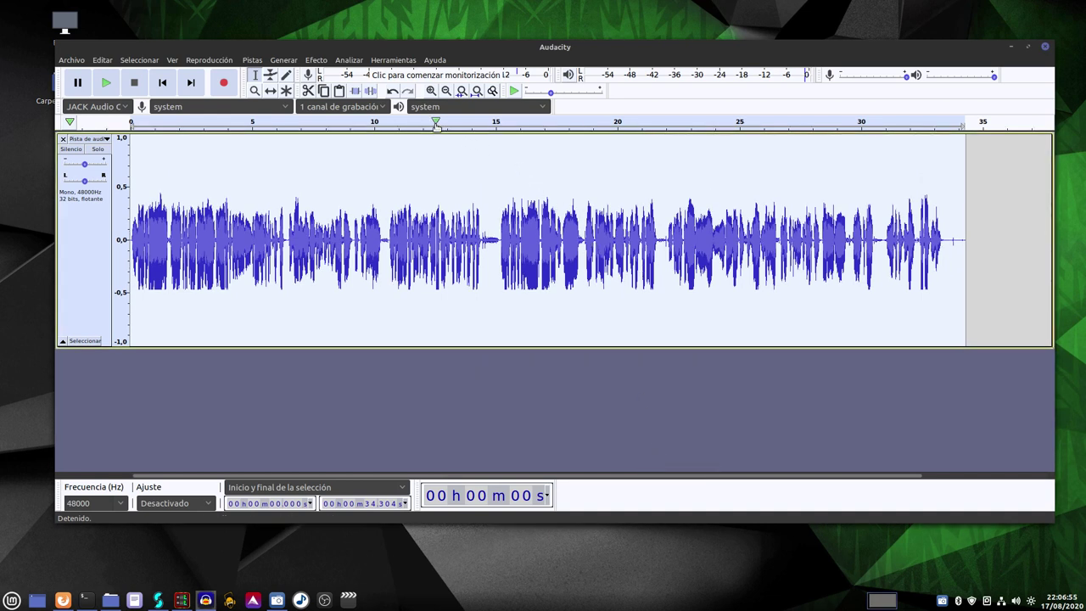
- Play the voice from about 10 seconds and measure the track's RMS level with Measure RMS
click(366, 122)
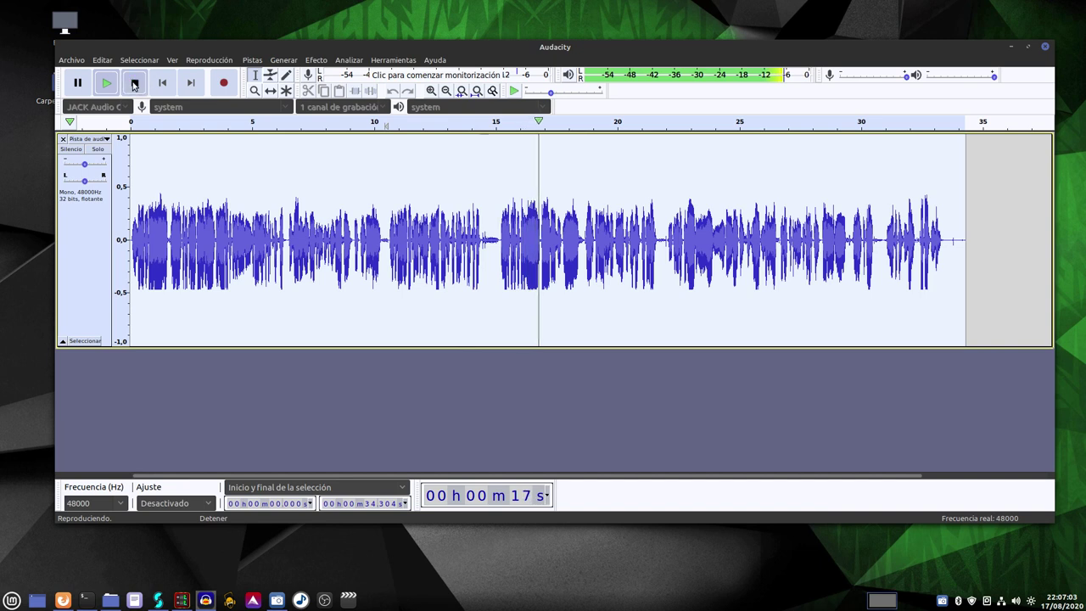
key(space)
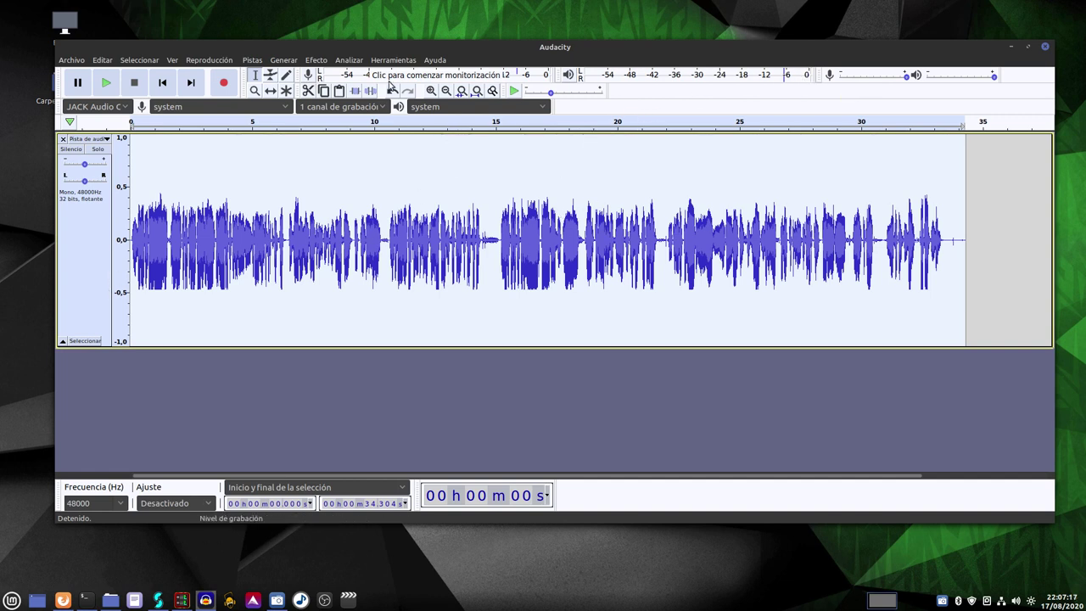
click(346, 62)
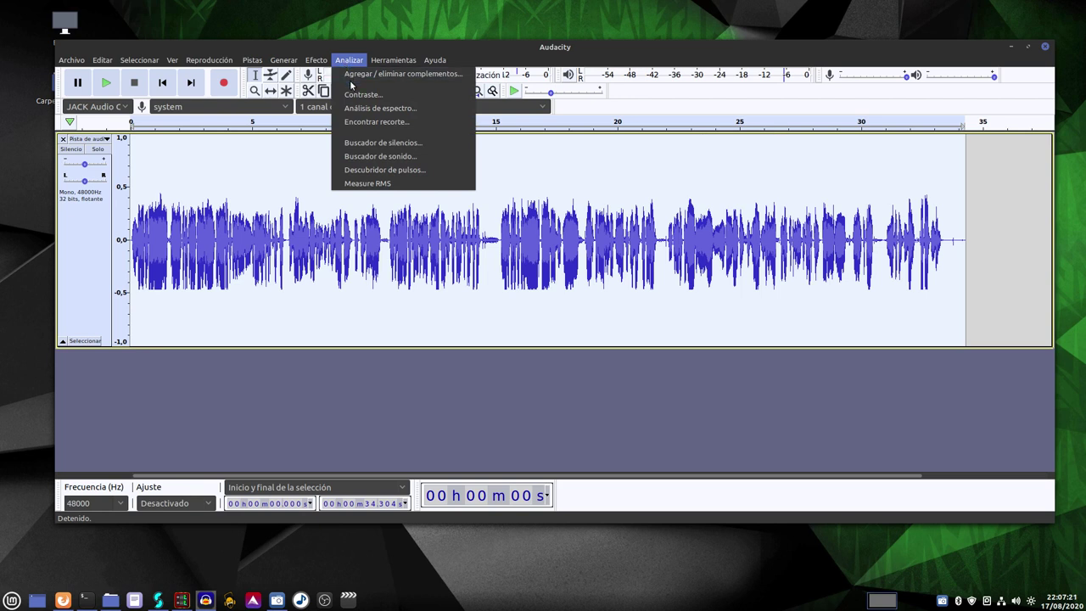
click(390, 184)
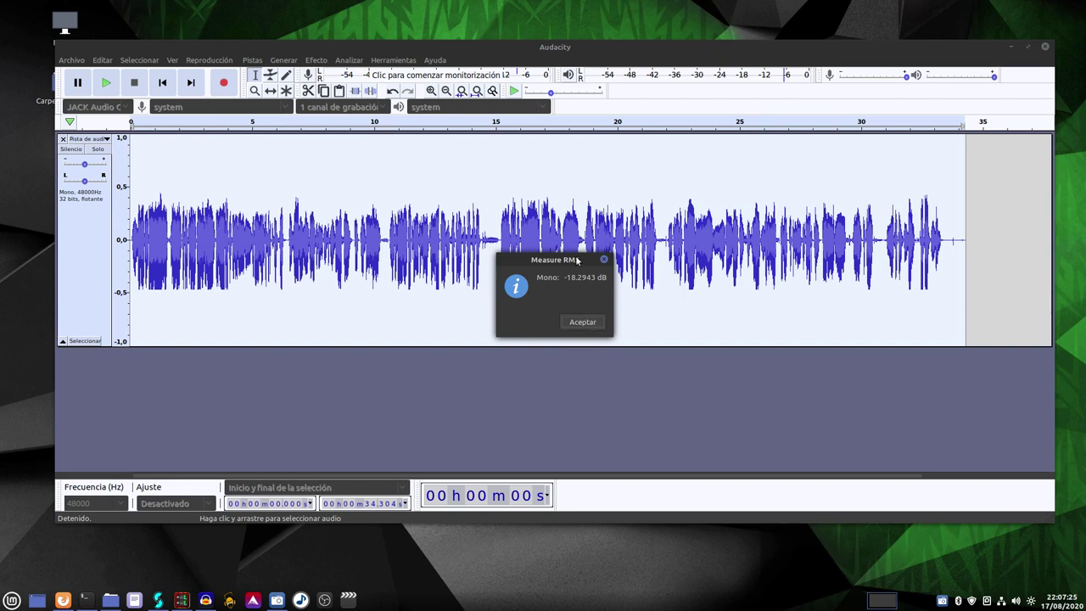
drag(580, 260, 666, 322)
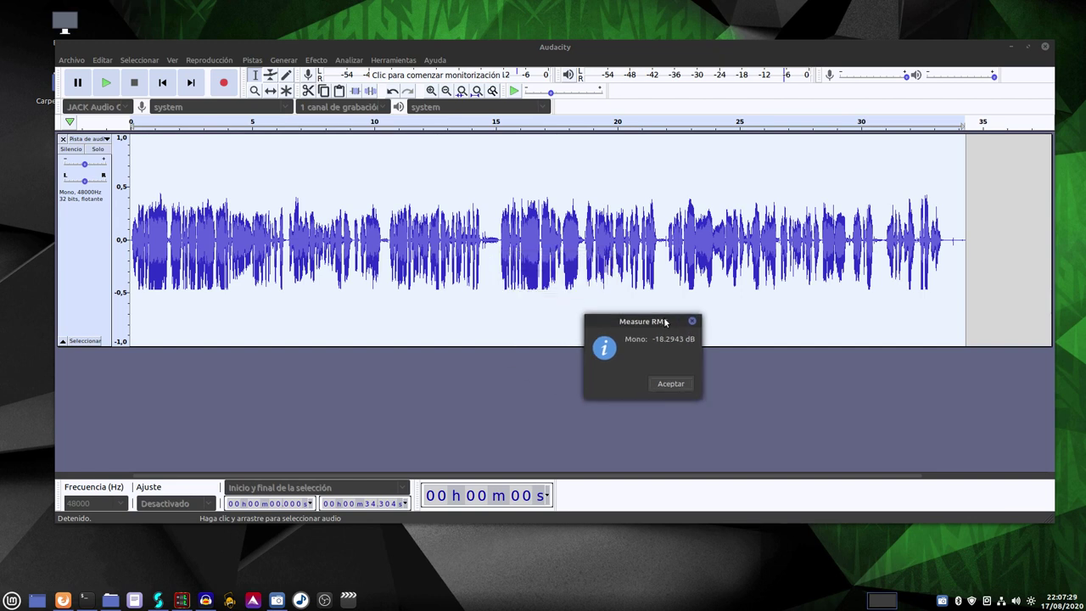
click(669, 384)
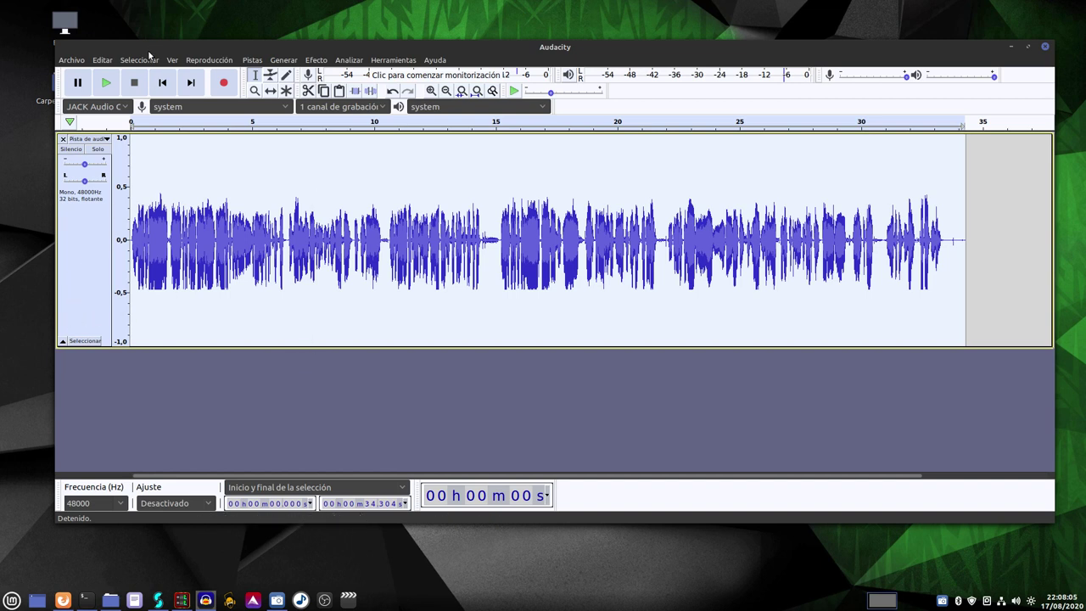
- Undo the loudness normalization of the voice track
click(103, 60)
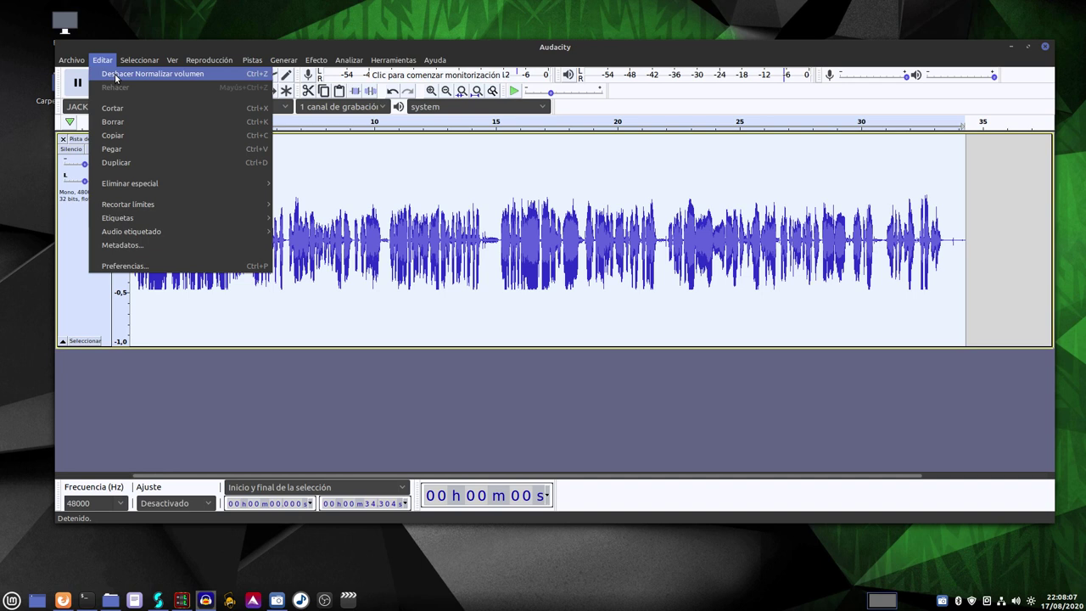
click(115, 74)
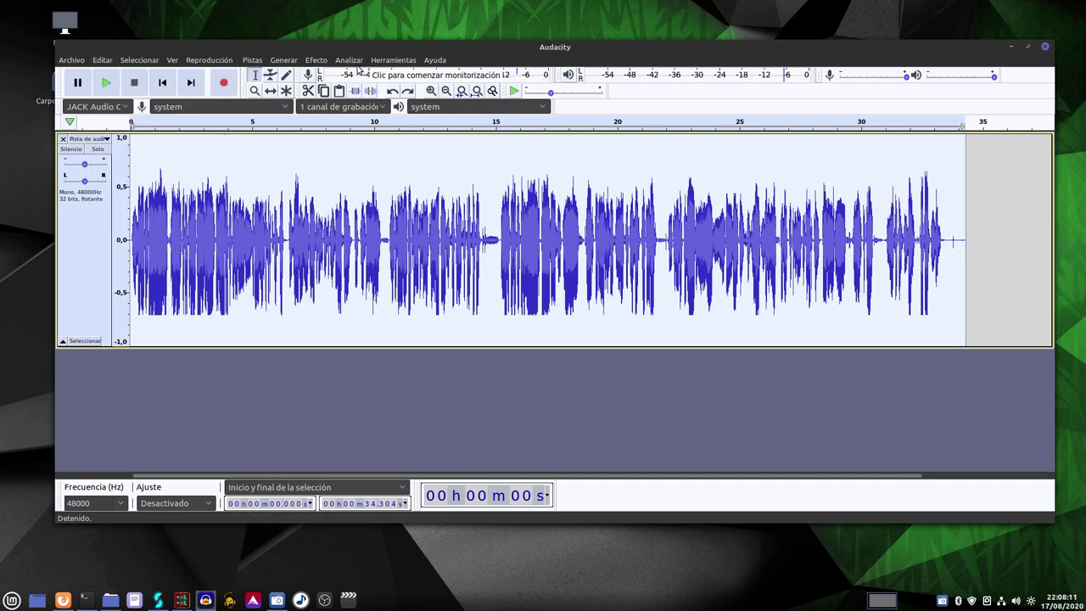
- Apply the loudness normalization (Normalizar volumen) to the voice track with the perceived loudness set to -19,0 LUFS
click(313, 59)
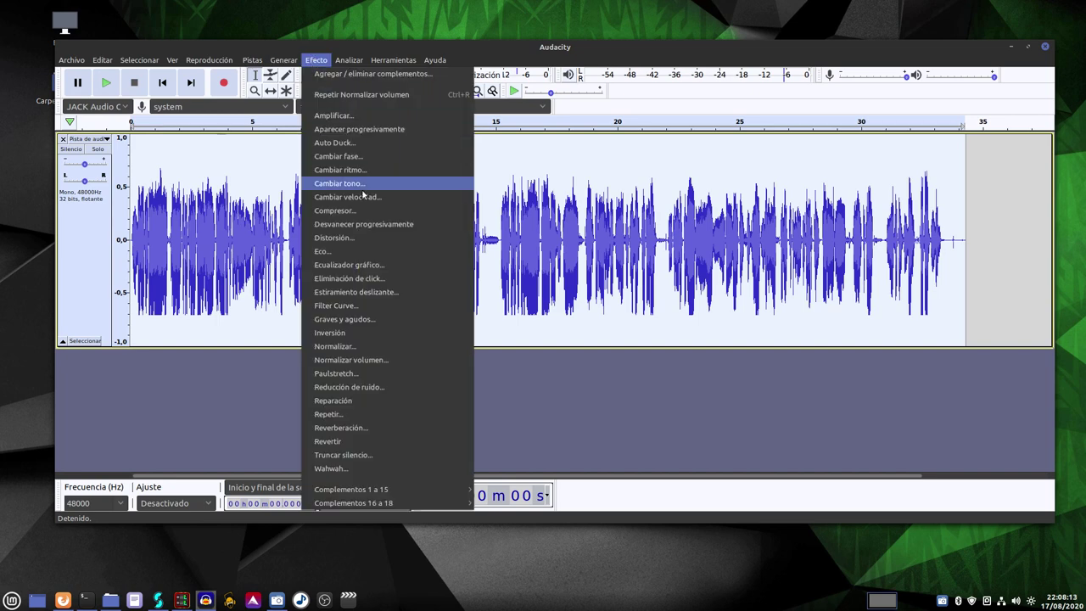
click(386, 348)
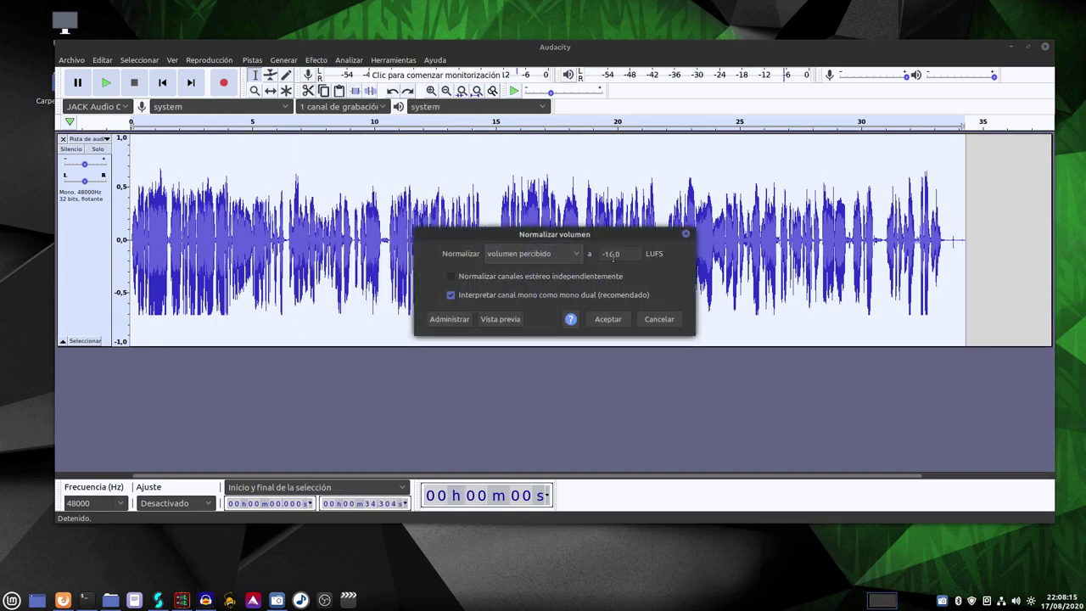
key(BackSpace)
text(9)
drag(608, 235, 653, 426)
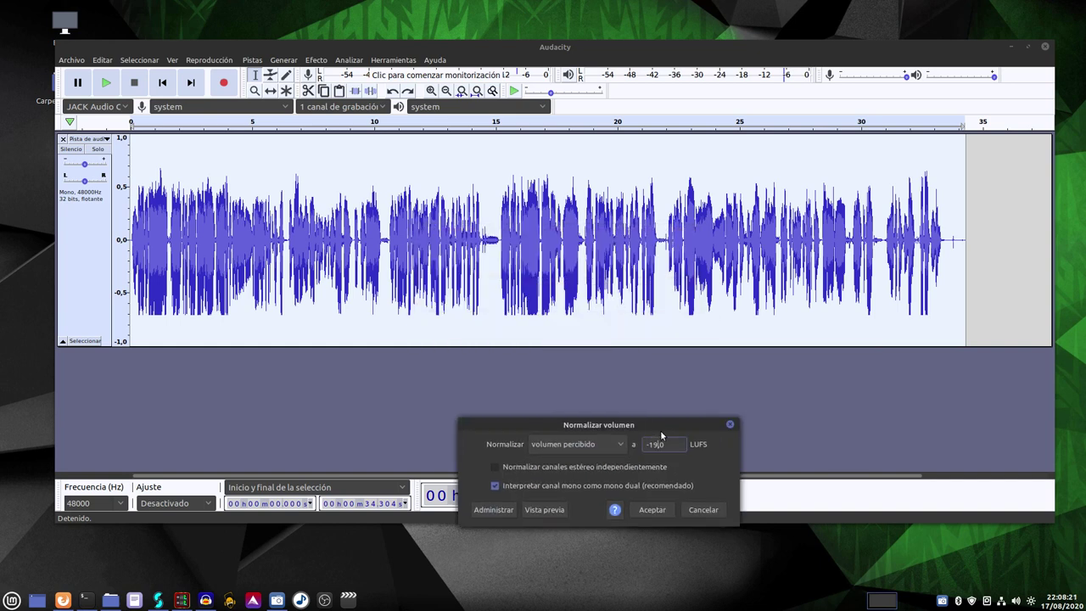
click(650, 510)
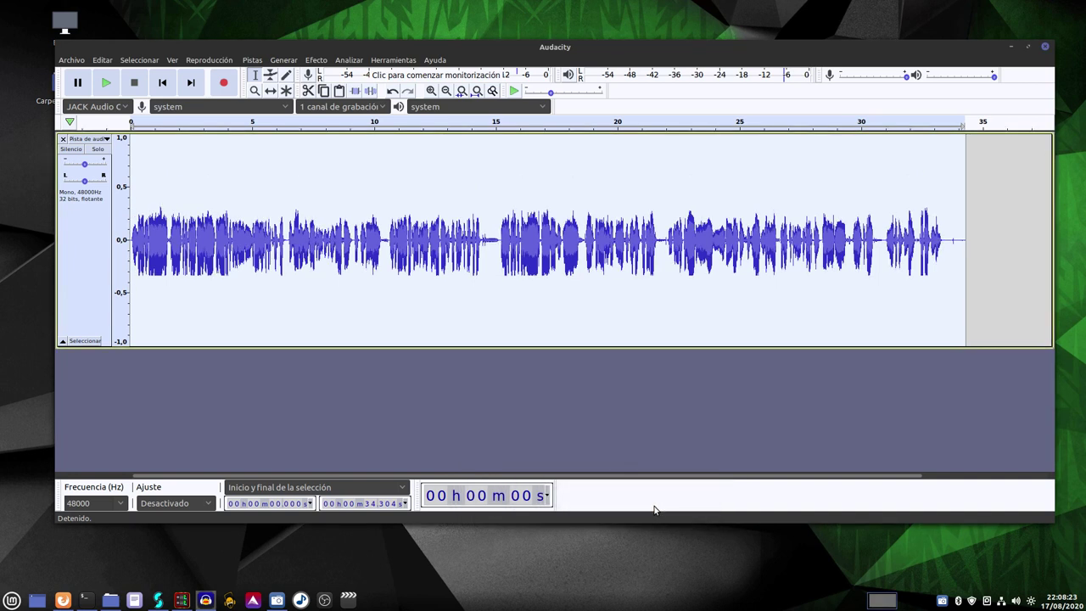
- Play the voice from about 18 seconds and measure the RMS level of the -19,0 LUFS version with Measure RMS
click(452, 125)
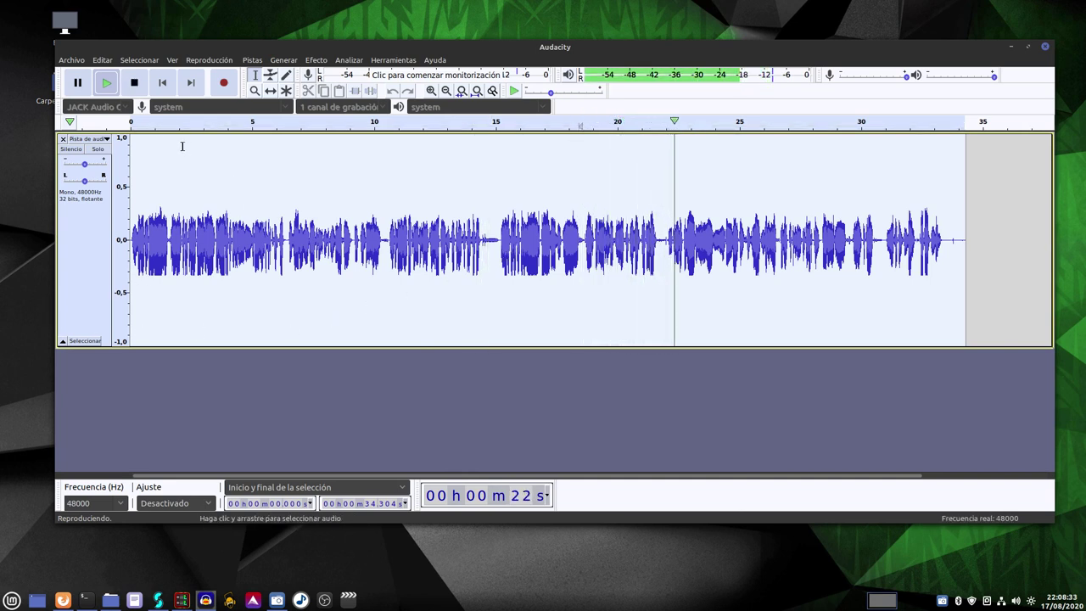
click(134, 83)
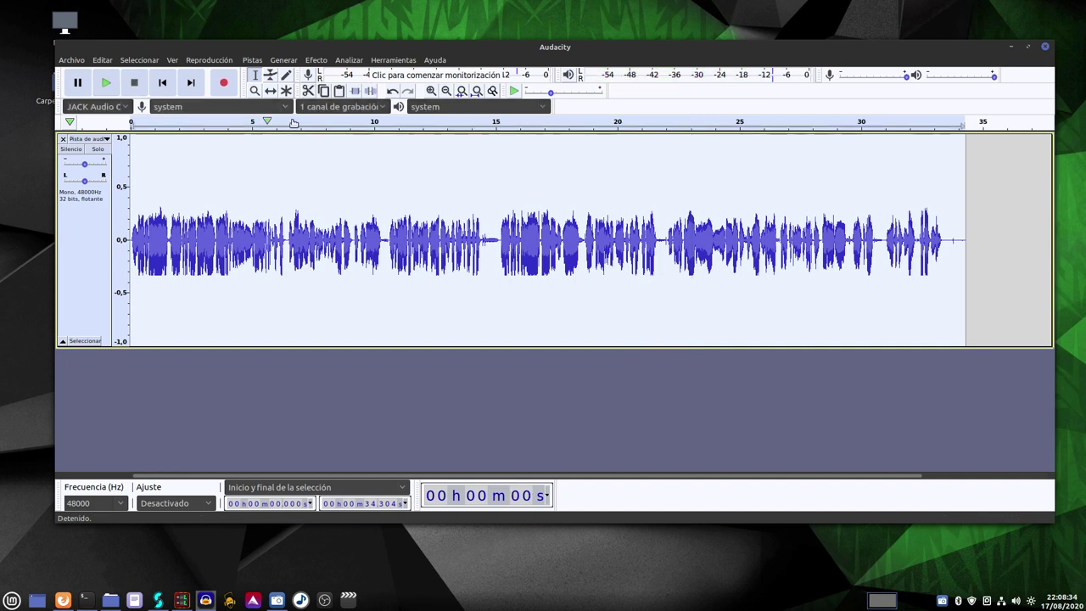
click(347, 60)
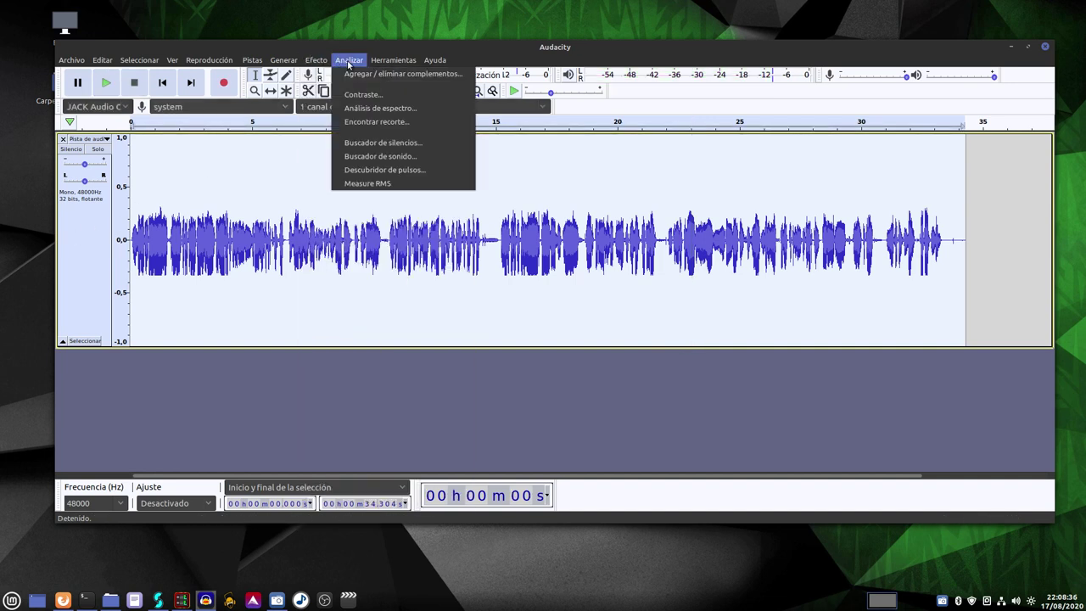
click(367, 183)
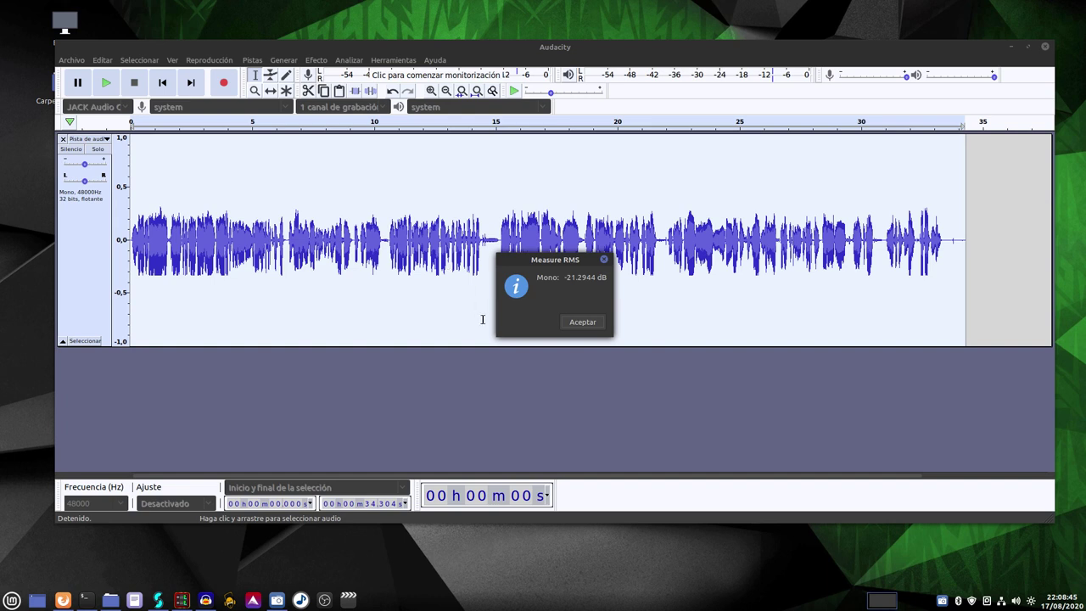
click(582, 323)
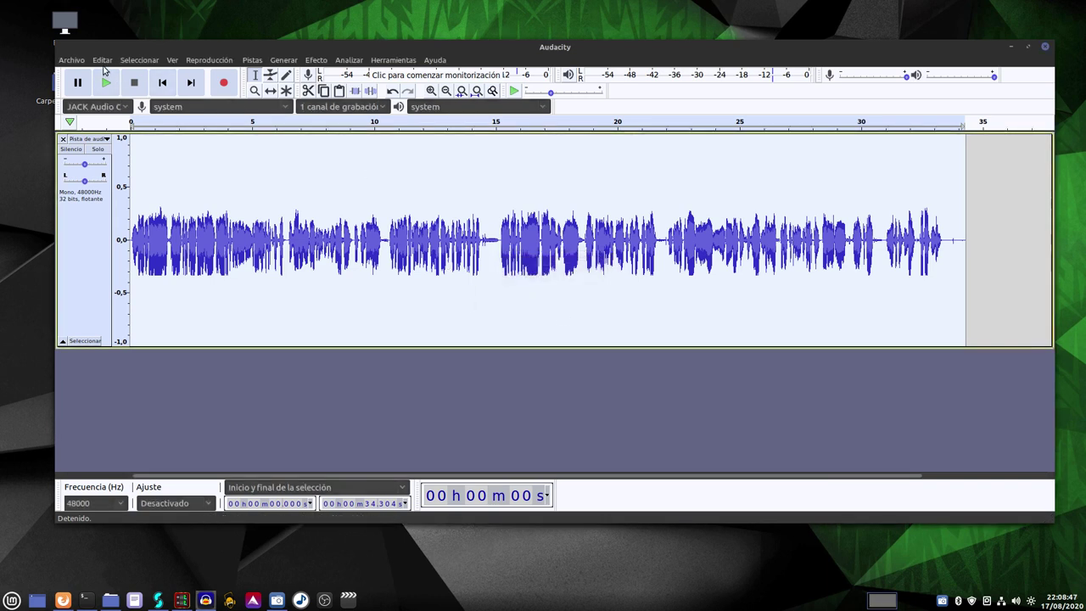
- Undo the -19,0 LUFS loudness normalization of the voice track
click(107, 61)
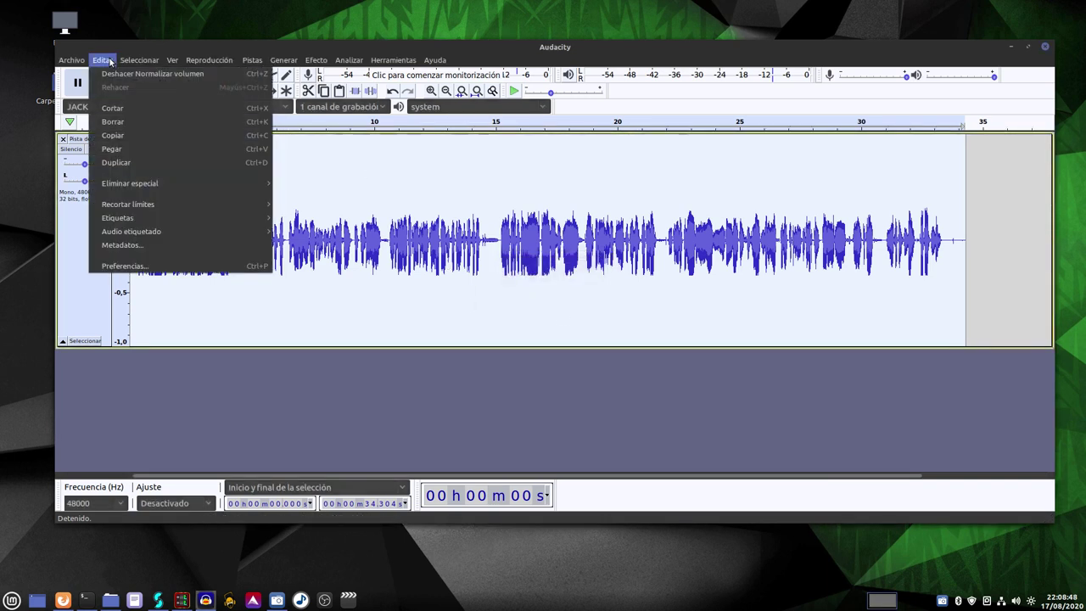
click(155, 75)
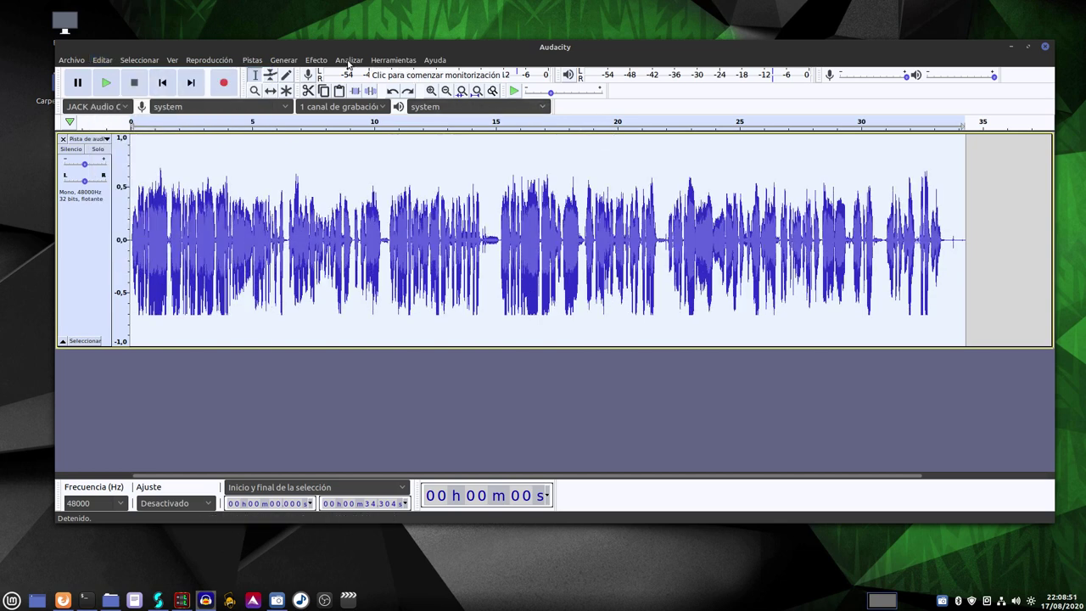
- Apply the loudness normalization to the voice track with the perceived loudness set to -14,0 LUFS
click(315, 60)
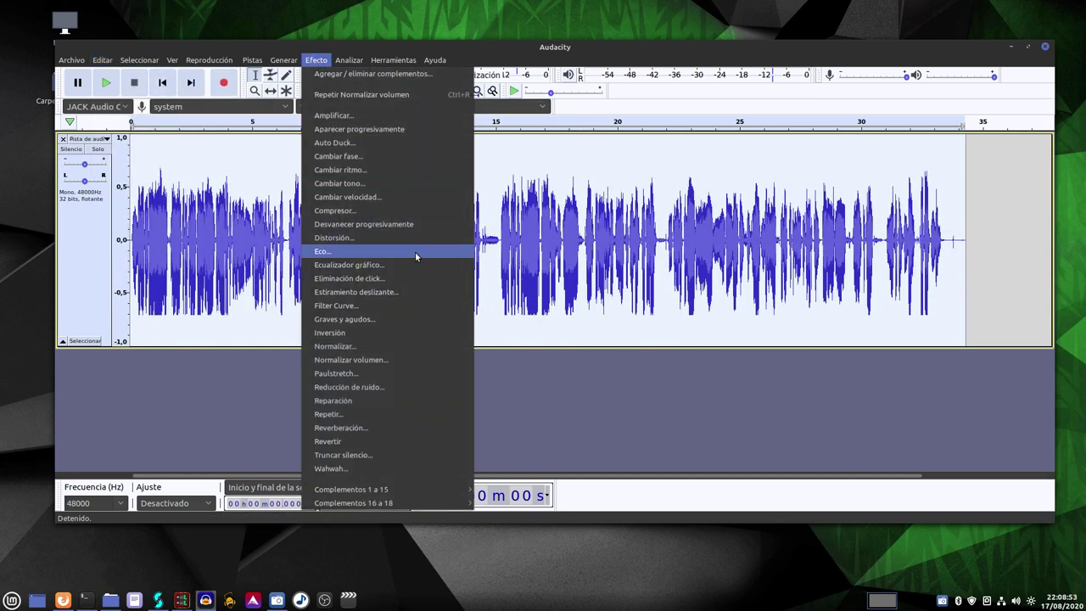
click(415, 360)
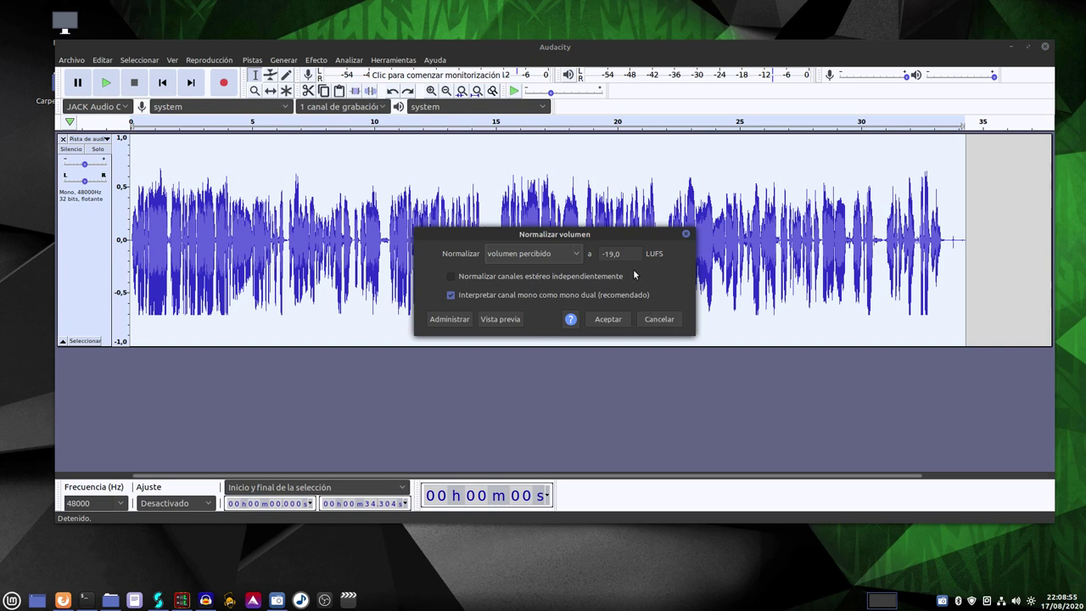
click(613, 253)
key(BackSpace)
text(5)
key(BackSpace)
text(9)
key(BackSpace)
text(4)
click(607, 319)
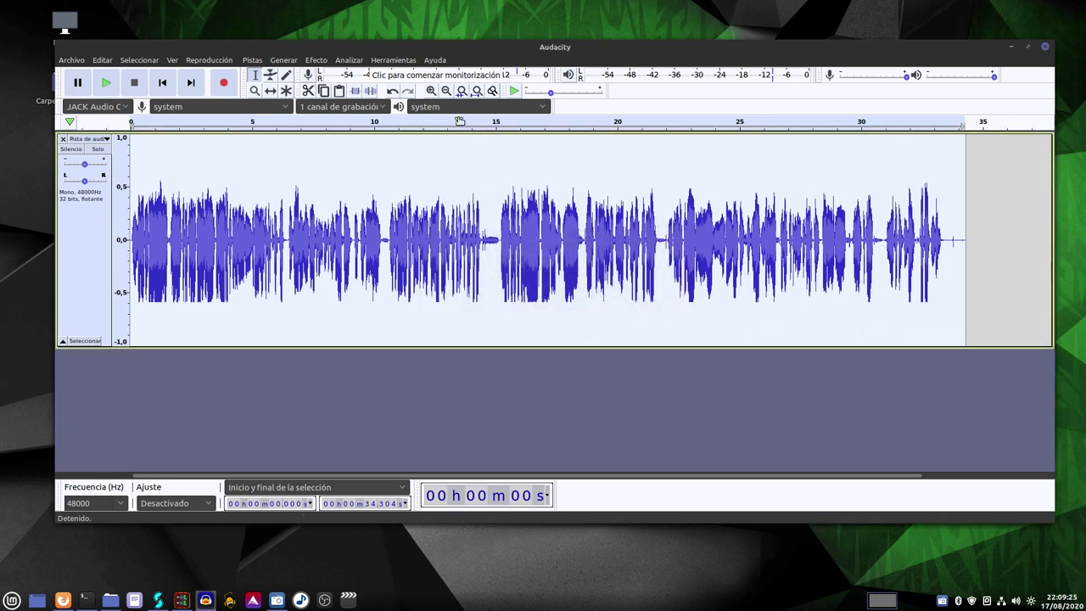
- Play the voice from about 14 seconds and measure the RMS level of the -14,0 LUFS version
click(462, 121)
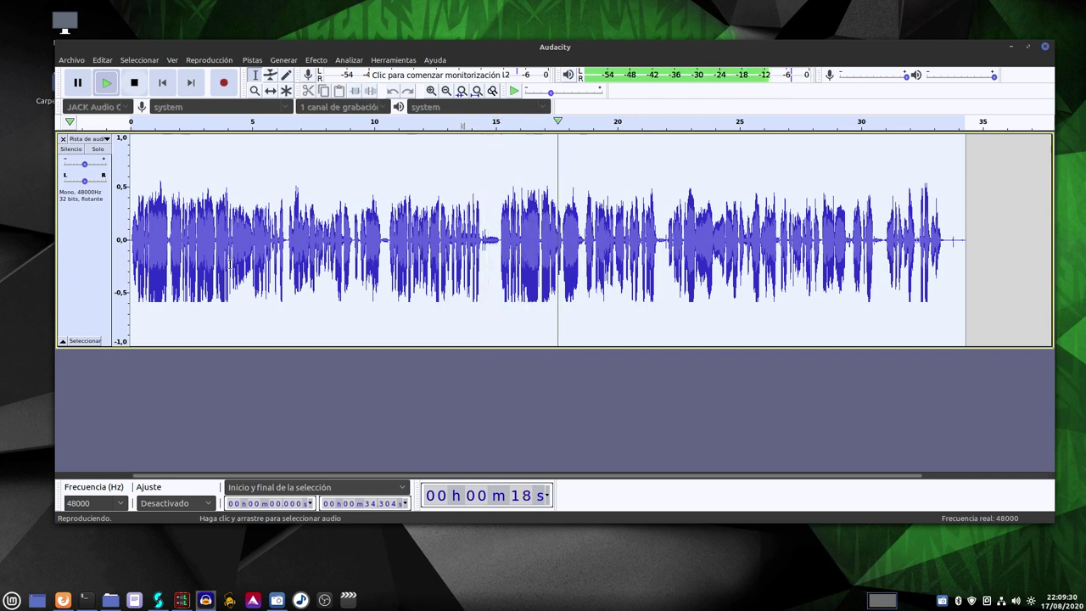
click(134, 82)
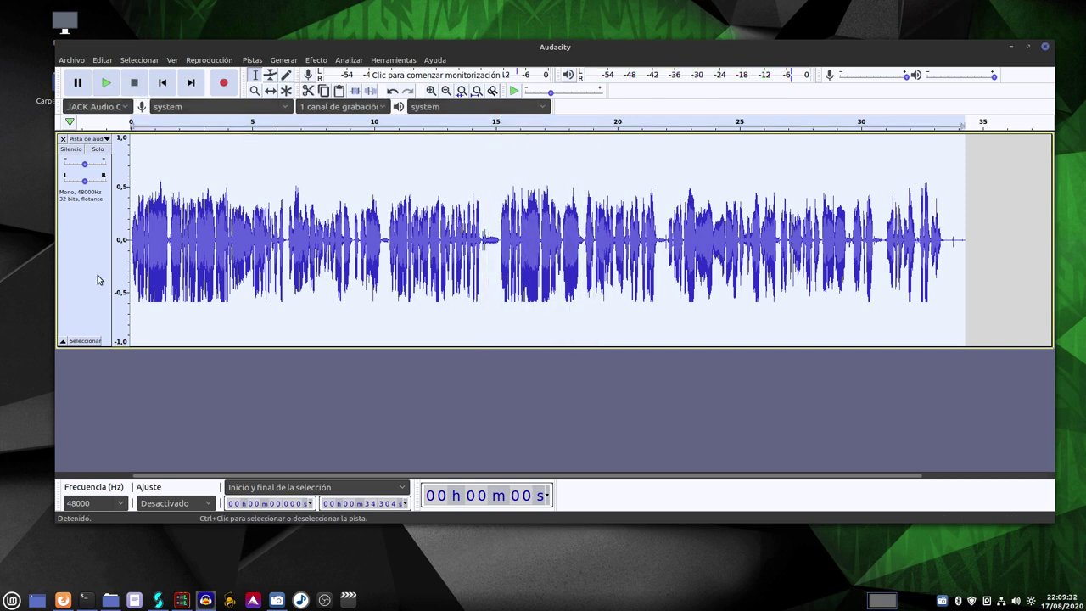
click(349, 61)
click(371, 183)
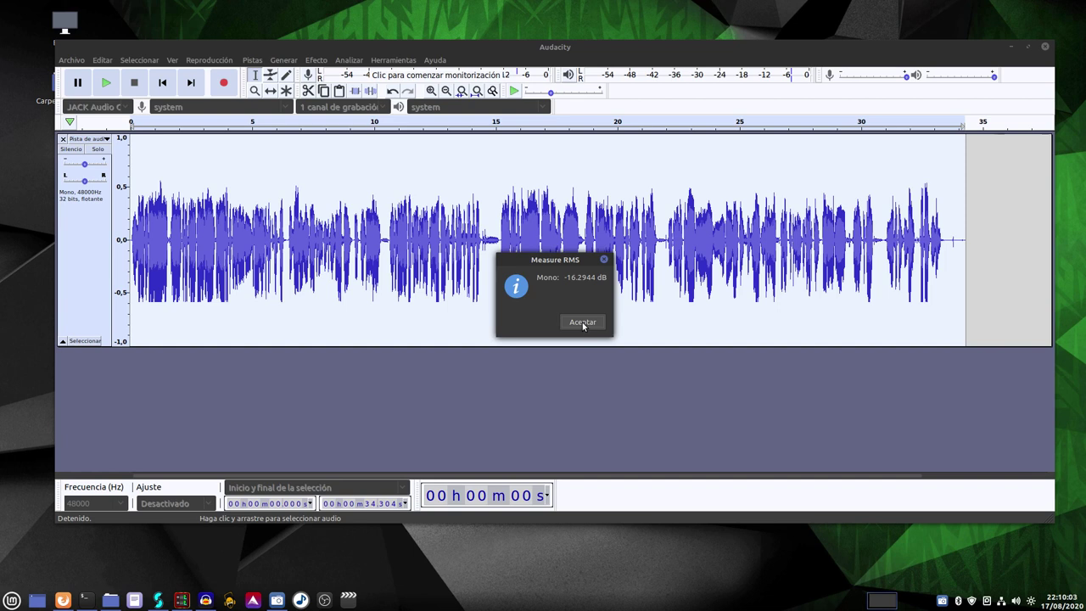
click(582, 321)
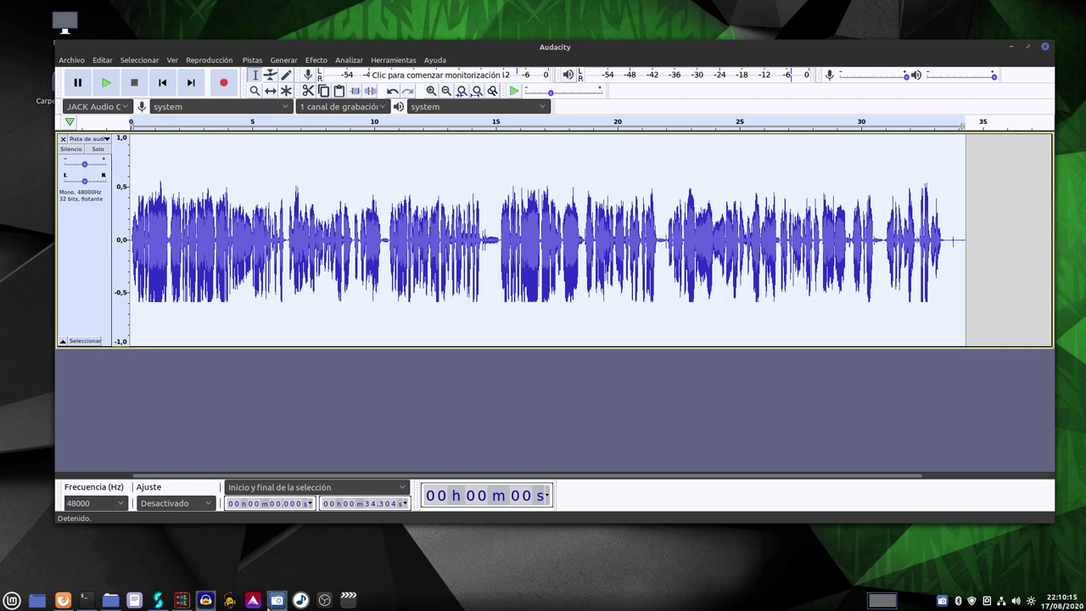
- Check the recording status and preview in SimpleScreenRecorder, moving its window aside, and minimize it again
click(276, 600)
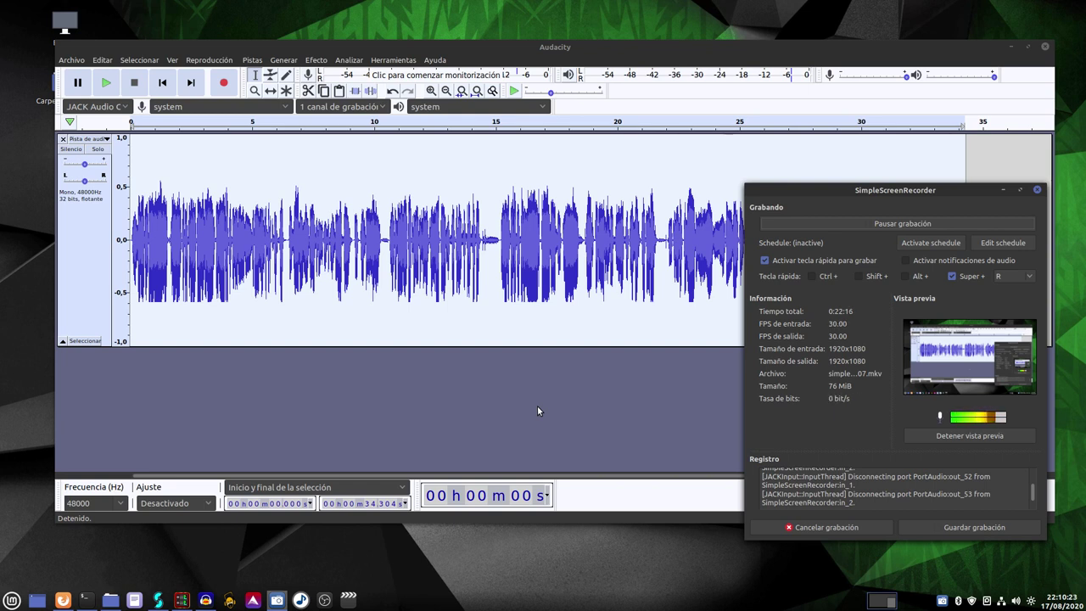
drag(892, 195, 846, 177)
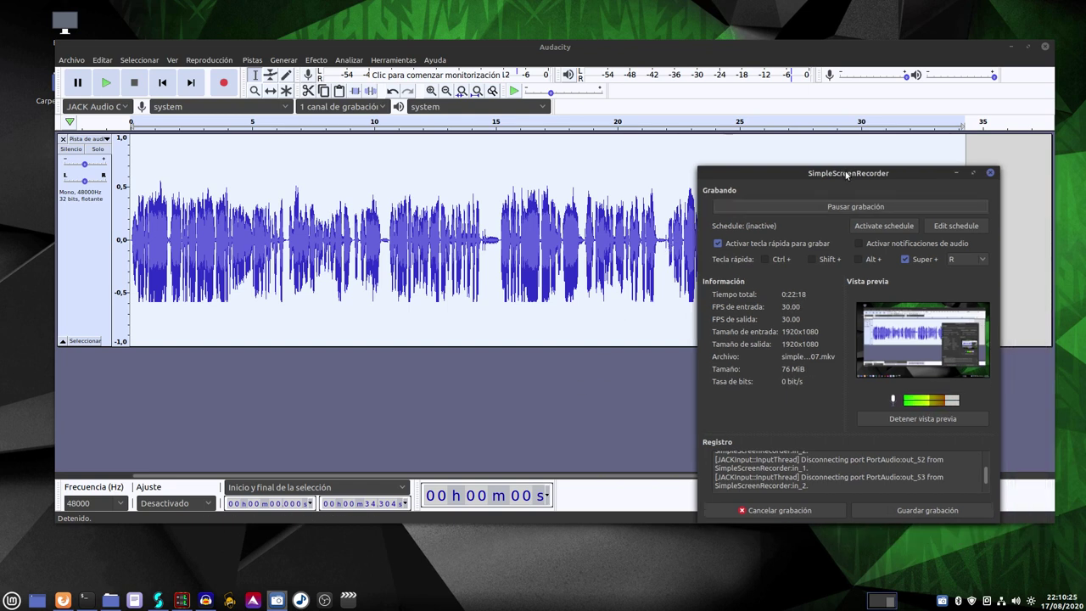
click(956, 172)
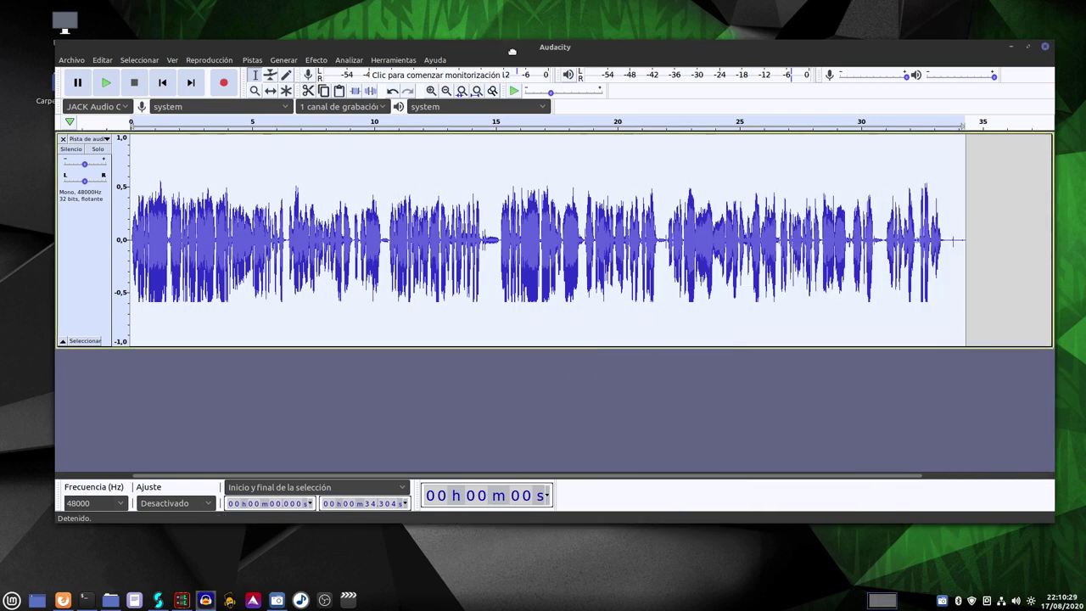
- Shift the Audacity window slightly and play the normalized voice from about 2.5 seconds
drag(512, 50, 527, 47)
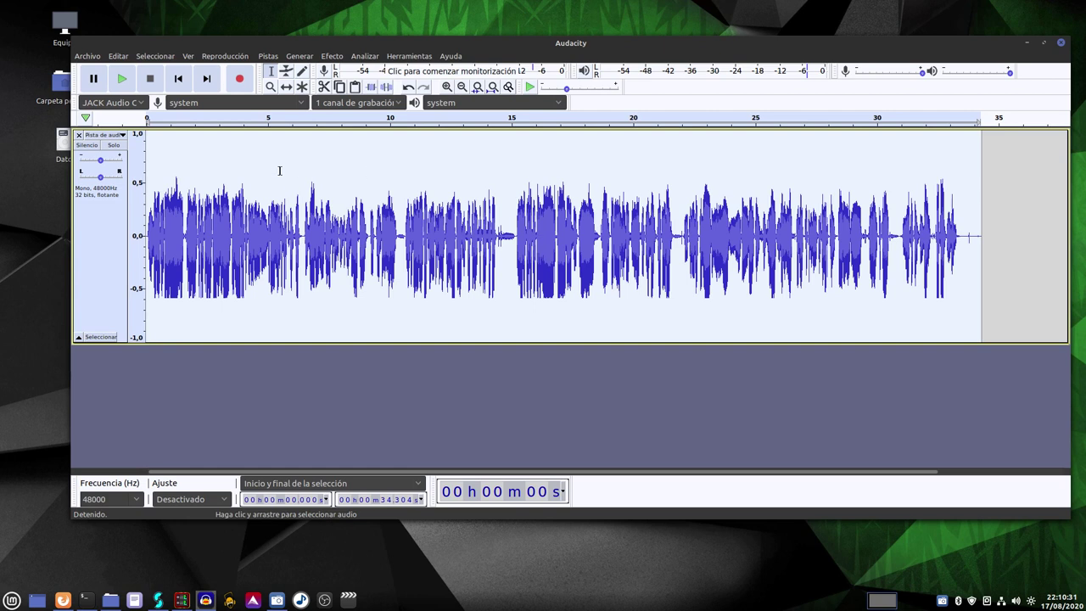
click(208, 117)
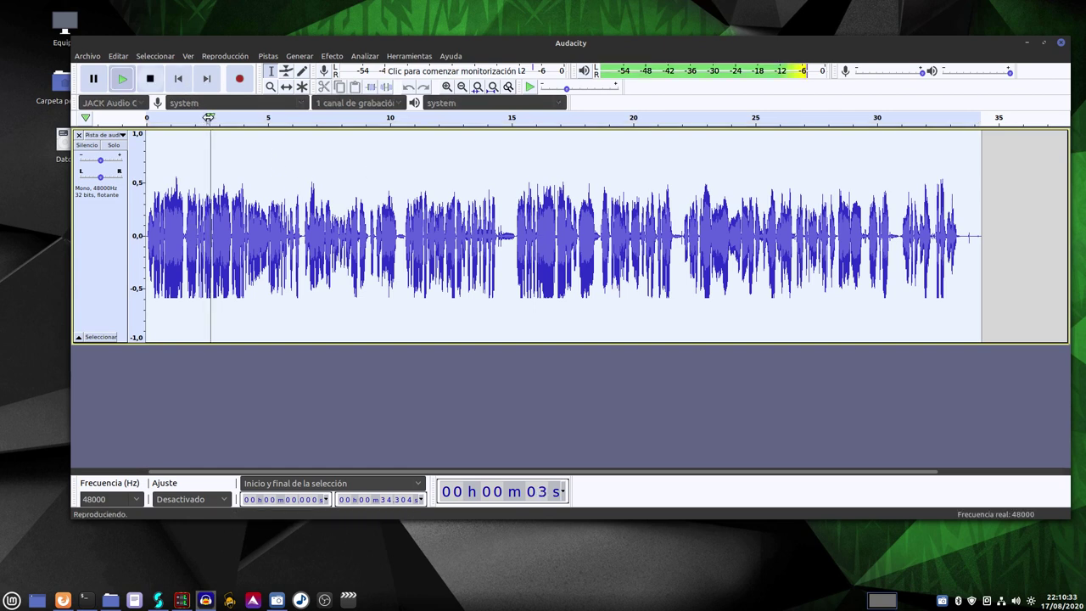
click(150, 79)
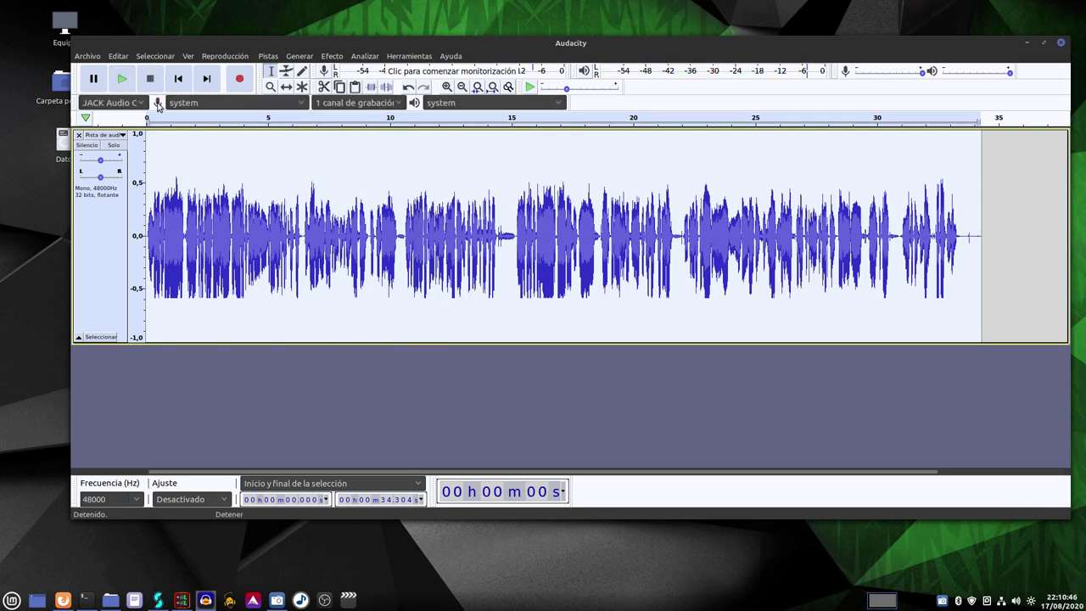
- Start an MP3 export of the voice track and name the file takaka.mp3
click(101, 58)
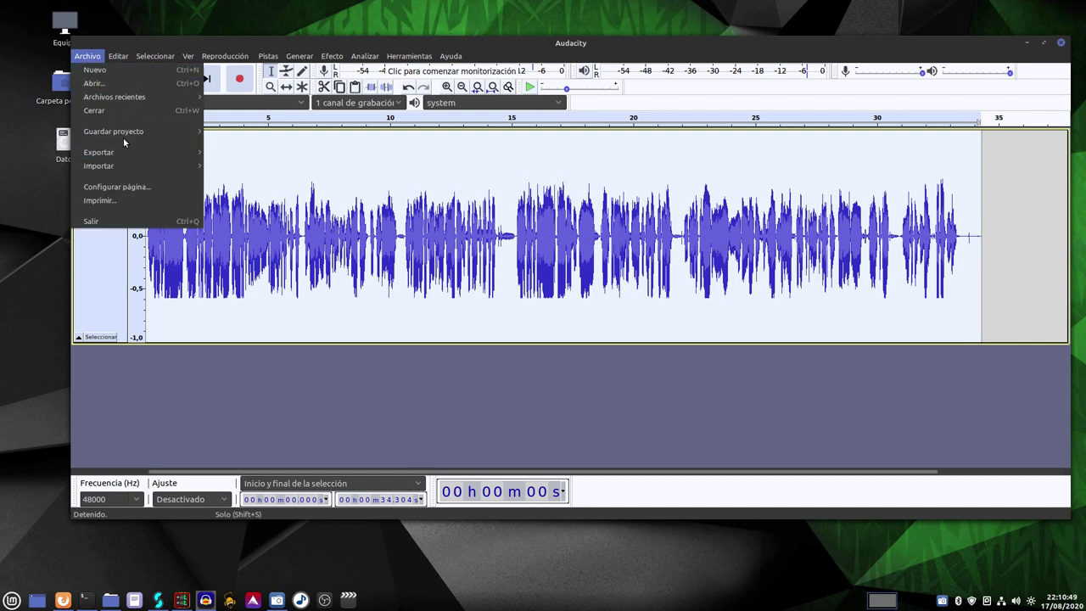
mouse_move(144, 152)
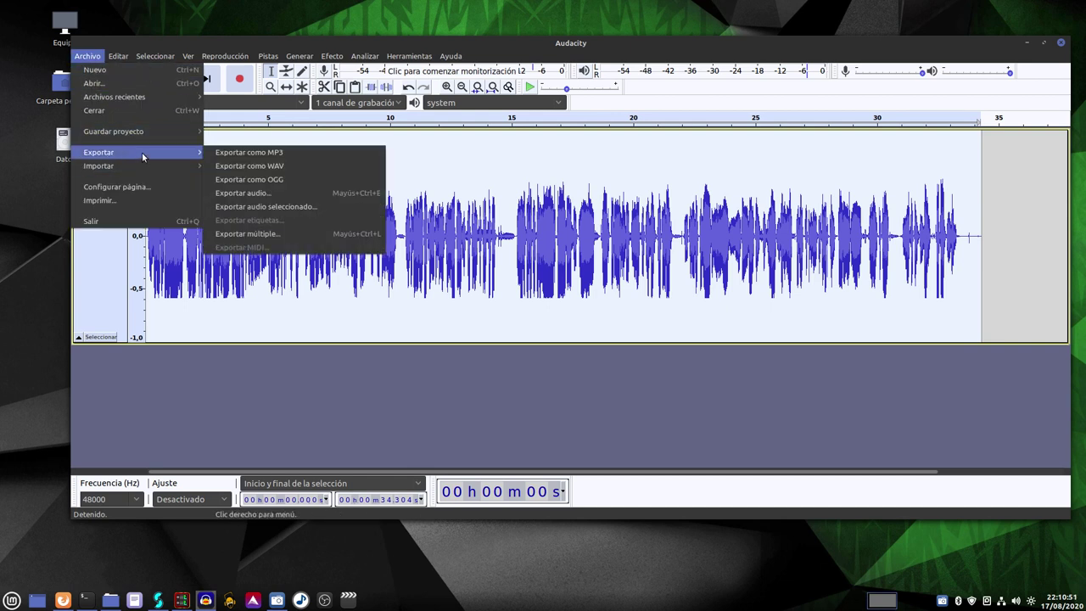
click(274, 154)
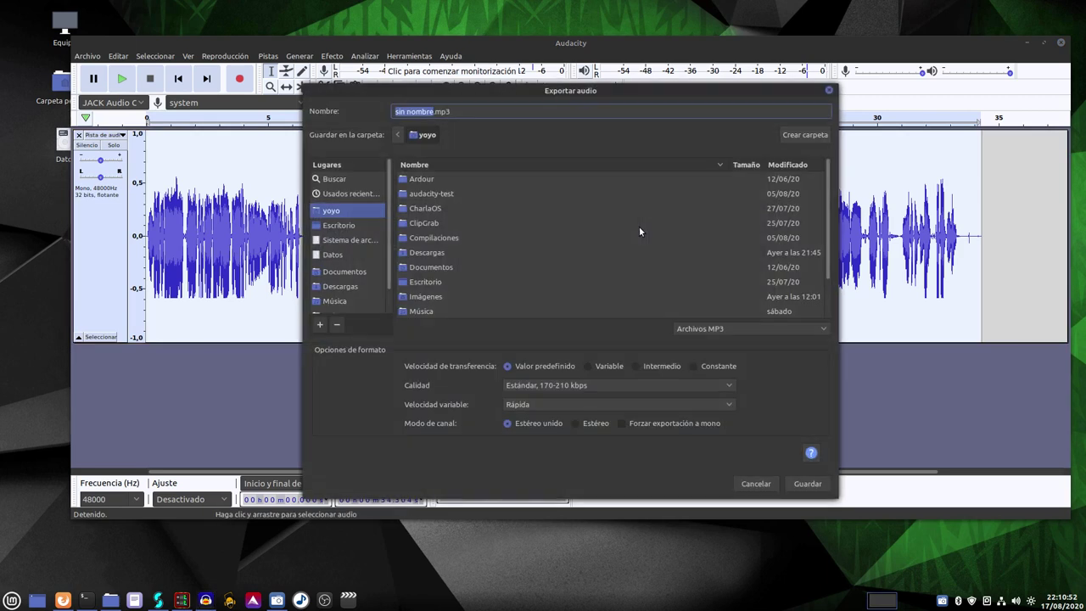
click(433, 112)
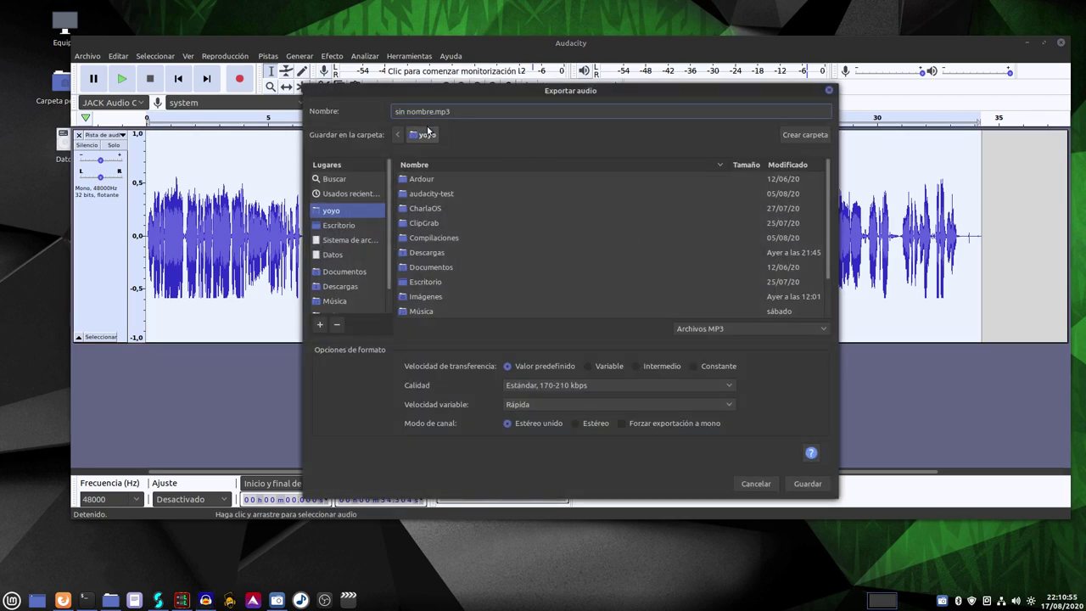
key(BackSpace)
key(BackSpace)
key(BackSpace)
key(BackSpace)
key(BackSpace)
key(BackSpace)
key(BackSpace)
key(BackSpace)
key(BackSpace)
key(BackSpace)
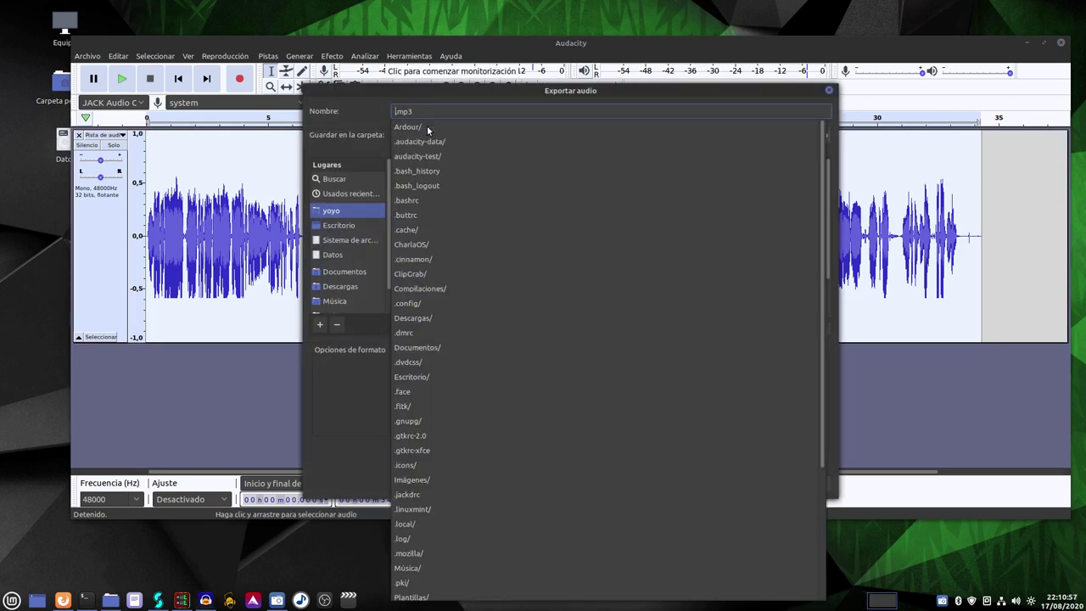
text(takaka)
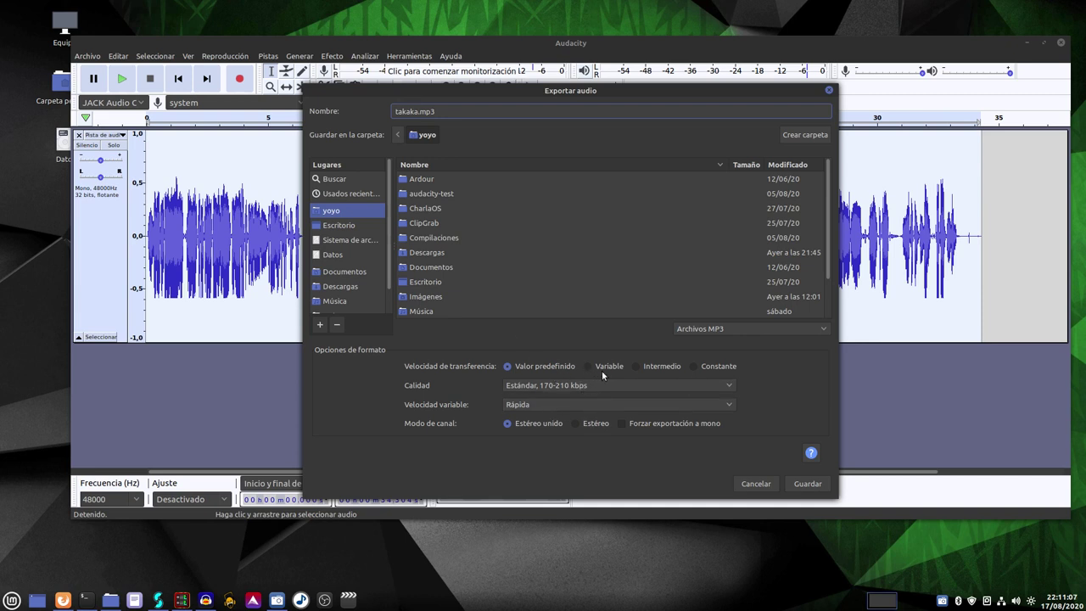
- Set the MP3 format options to a constant bit rate of 192 kbps with export forced to mono
click(693, 366)
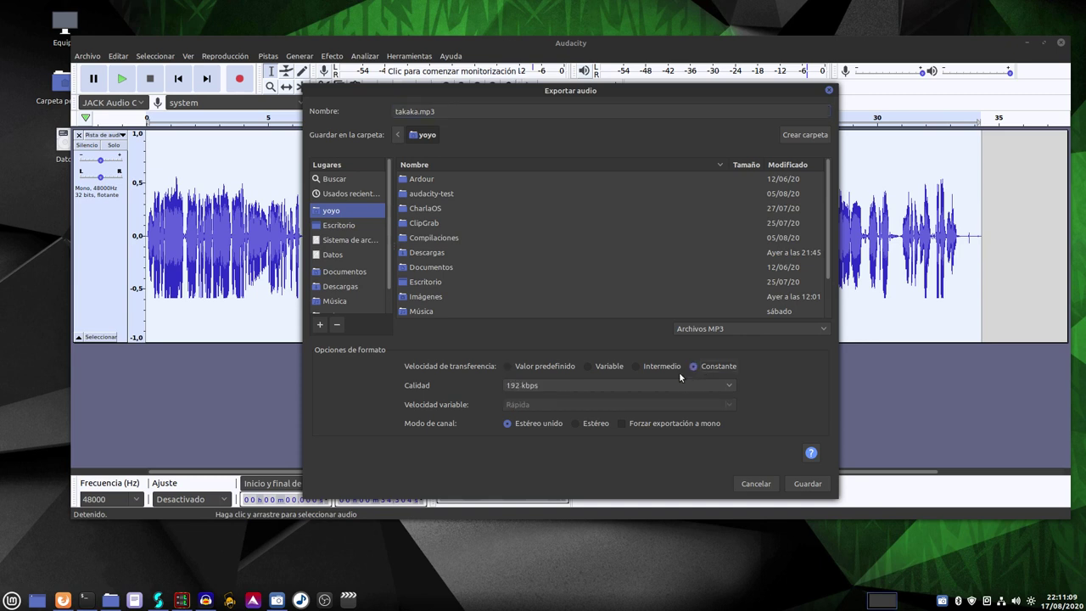
click(554, 386)
click(554, 391)
click(656, 423)
- Save the MP3 to the personal folder with the placeholder text "kfkfkfvfdlkdlbdfk" as the artist metadata tag
click(807, 483)
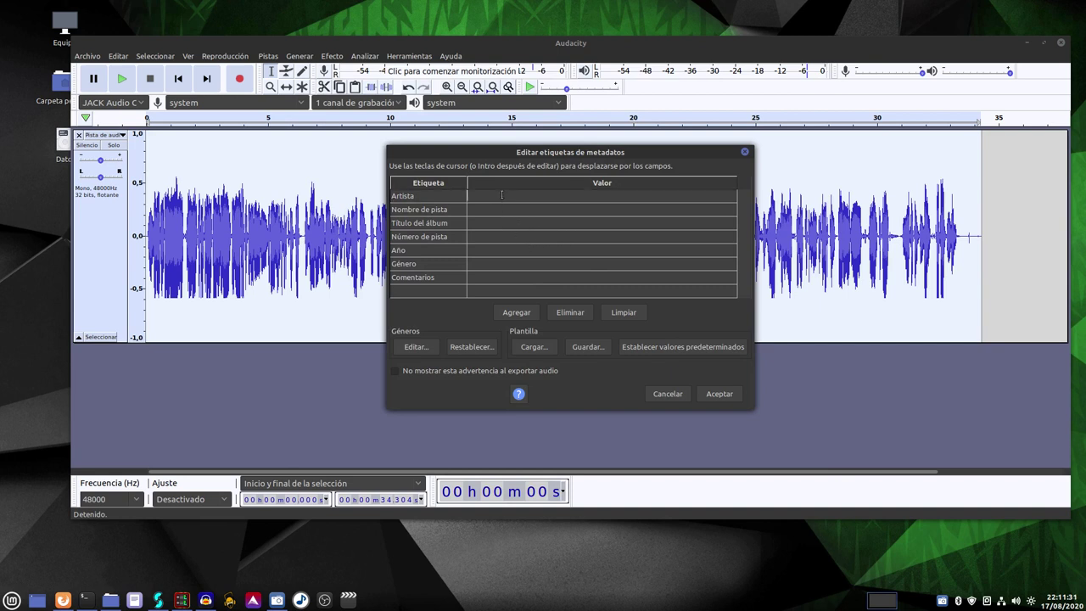
text(kfkfkfvfdlkdlbdfk)
click(715, 393)
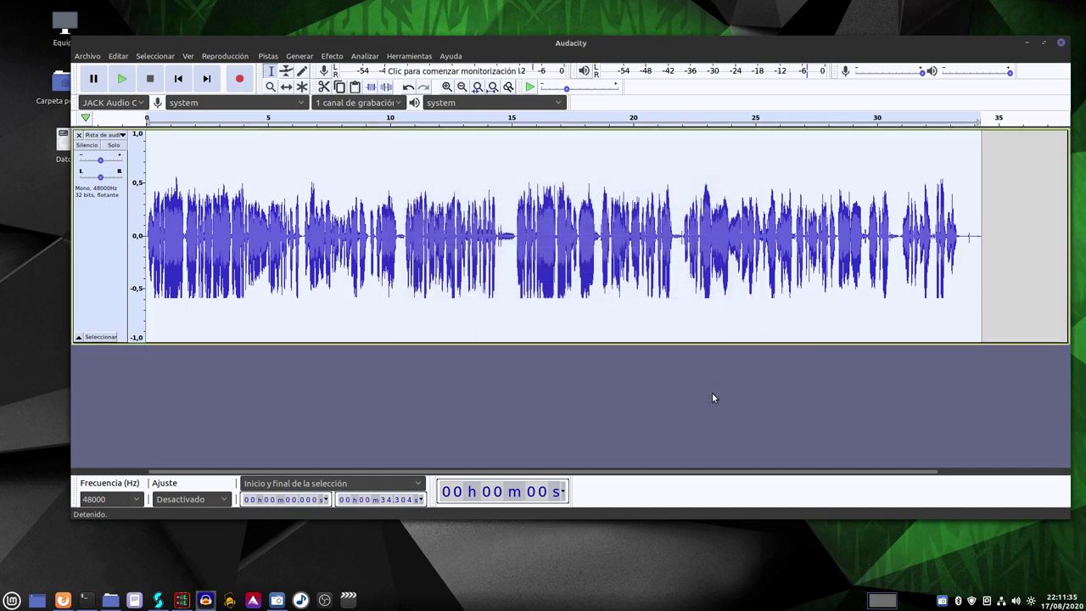
- Minimize Audacity and open the personal folder (Carpeta personal) in the file manager to check for the exported takaka.mp3
click(1026, 43)
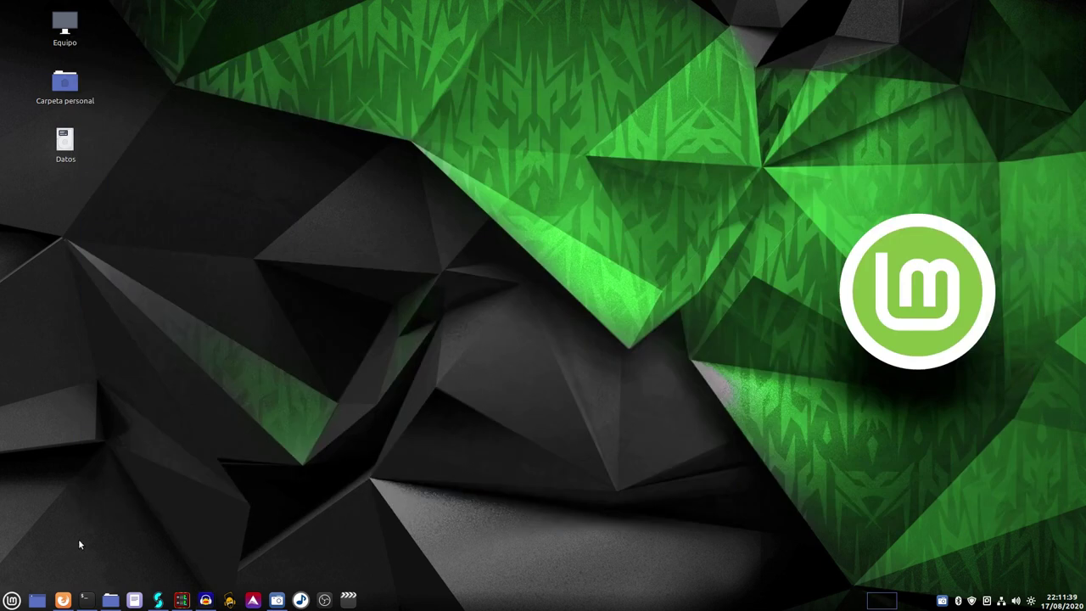
double_click(67, 81)
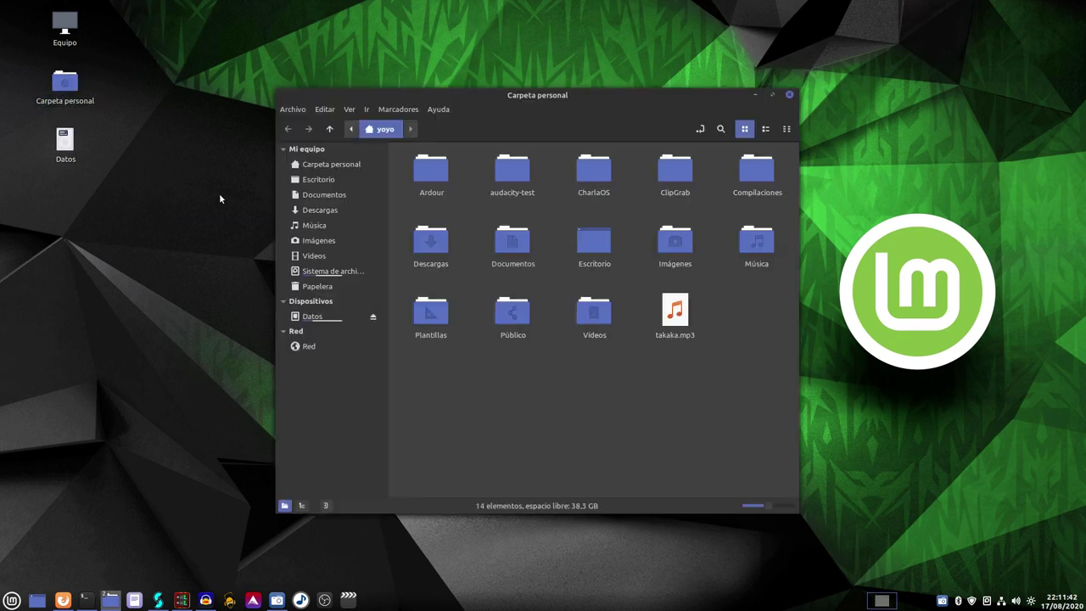
- Play the exported takaka.mp3 in the media player, then close the player
click(676, 318)
right_click(678, 323)
click(717, 333)
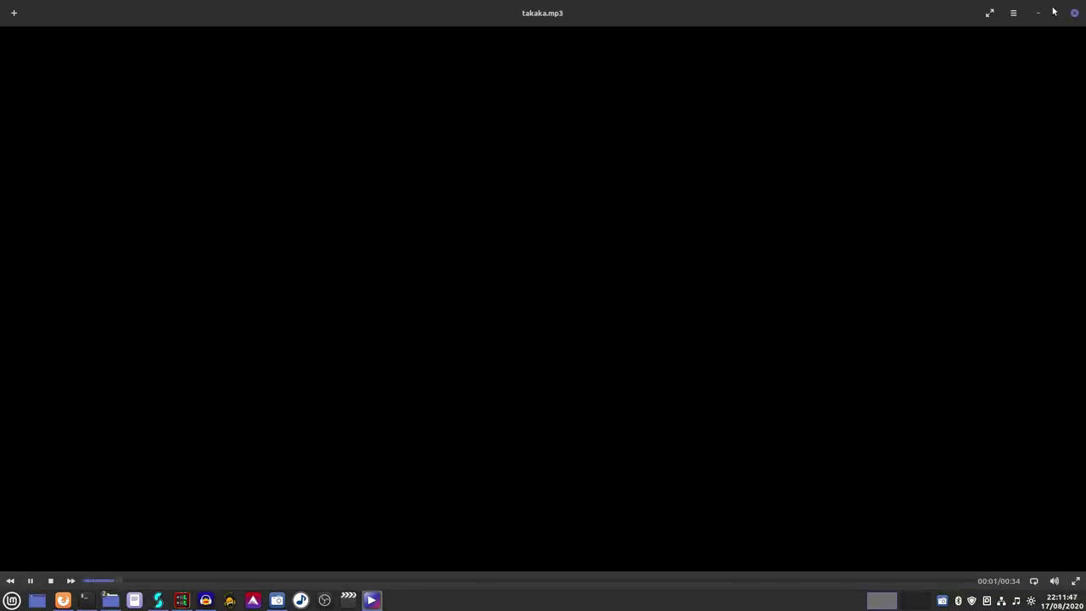
click(1074, 14)
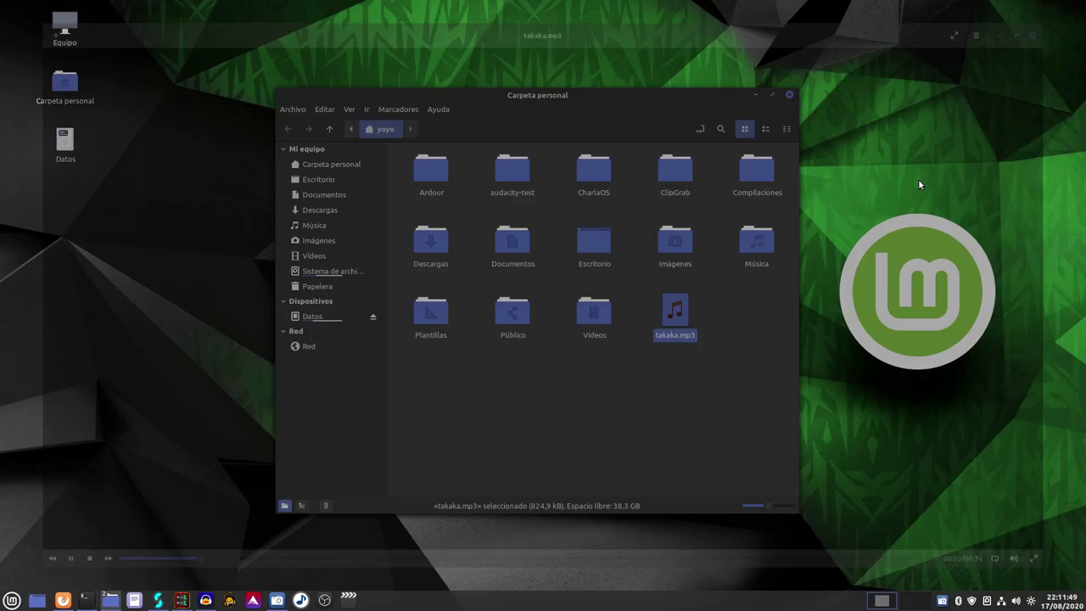
- Open ocenaudio, arrange its window beside the personal folder, and load takaka.mp3 into its list of open files
drag(576, 114, 488, 94)
drag(700, 489, 740, 456)
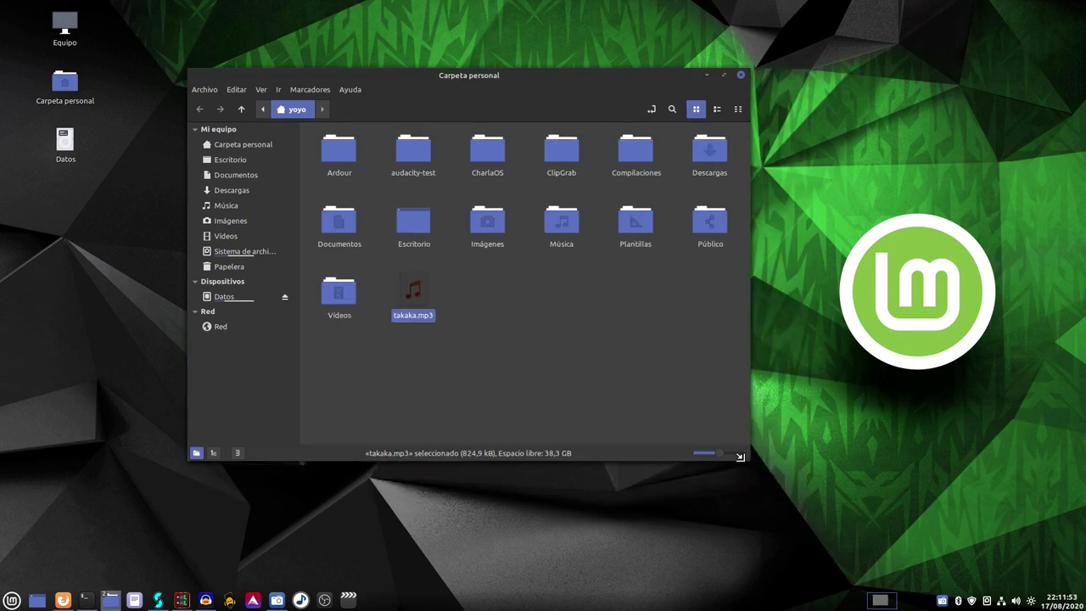
drag(498, 78, 817, 262)
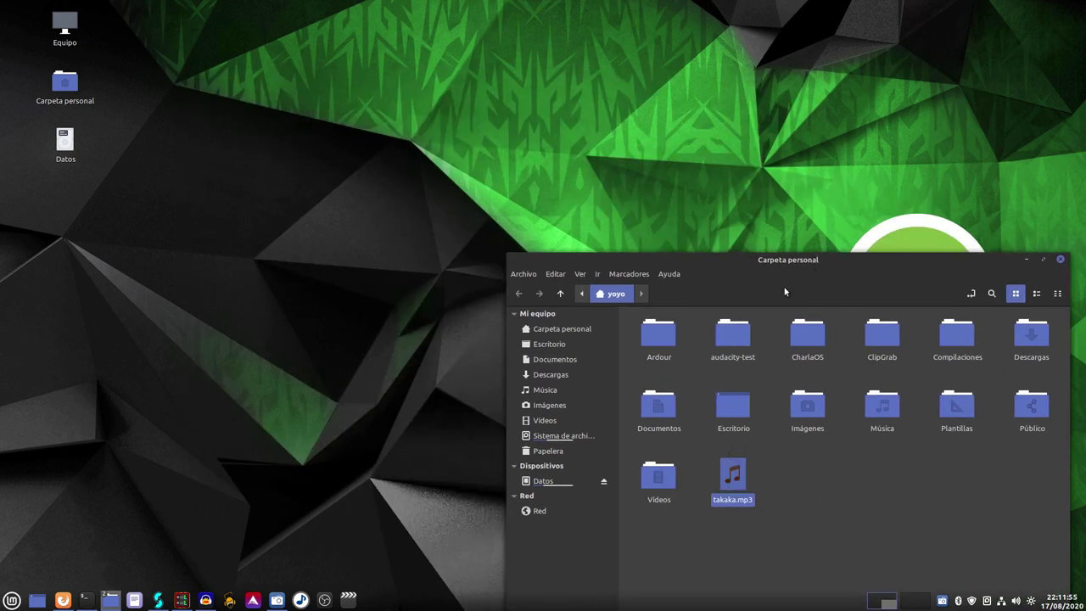
click(229, 600)
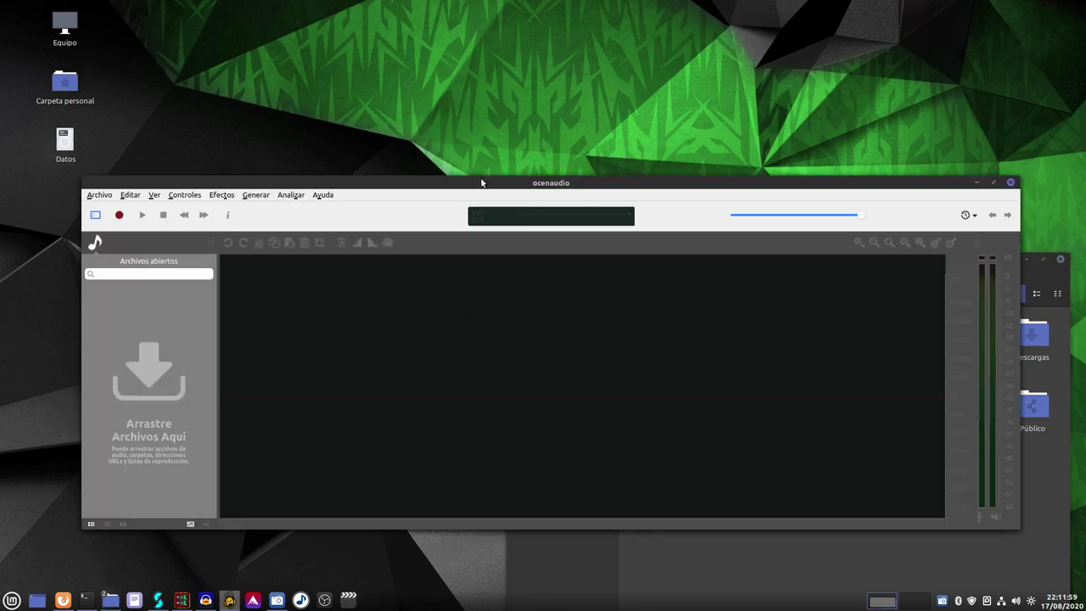
drag(481, 182, 431, 40)
drag(962, 387, 901, 443)
click(701, 378)
drag(770, 270, 877, 265)
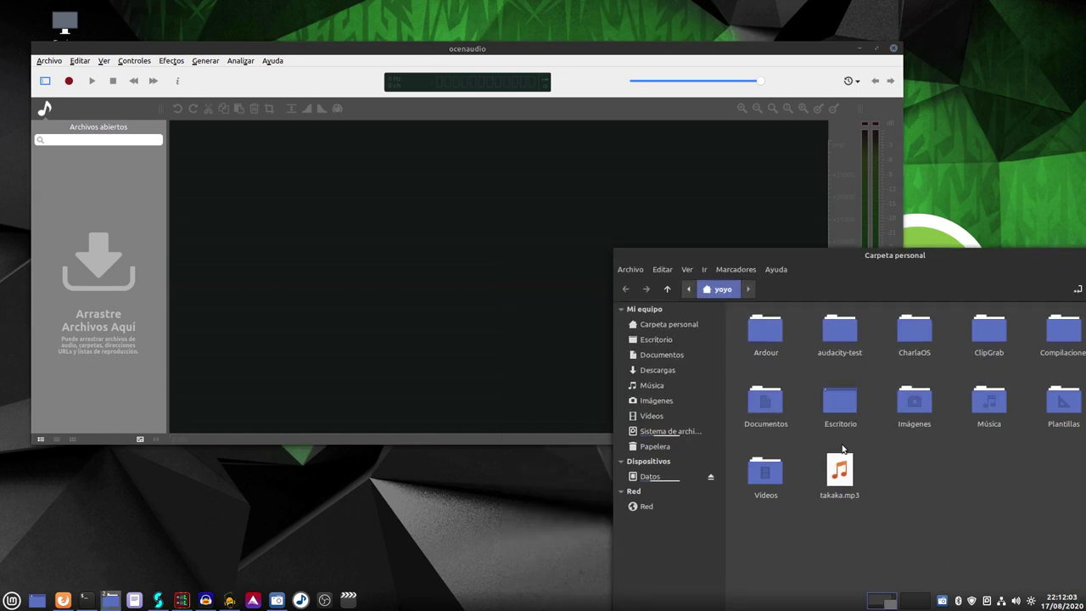
drag(839, 471, 133, 286)
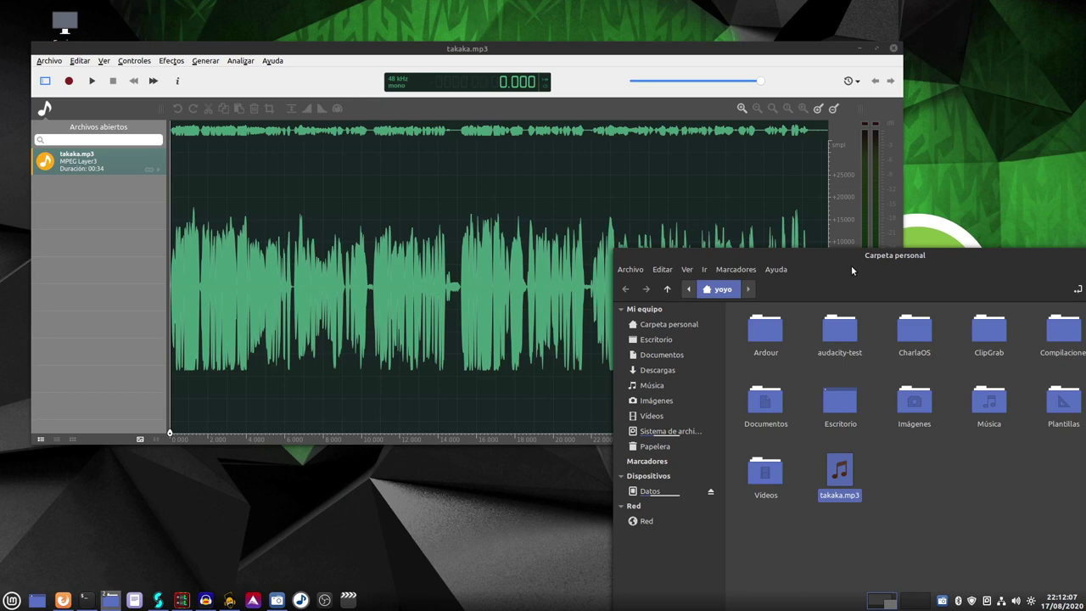
- Minimize the file manager and play takaka.mp3 twice from near its start in ocenaudio to examine the level meters
drag(852, 267, 582, 221)
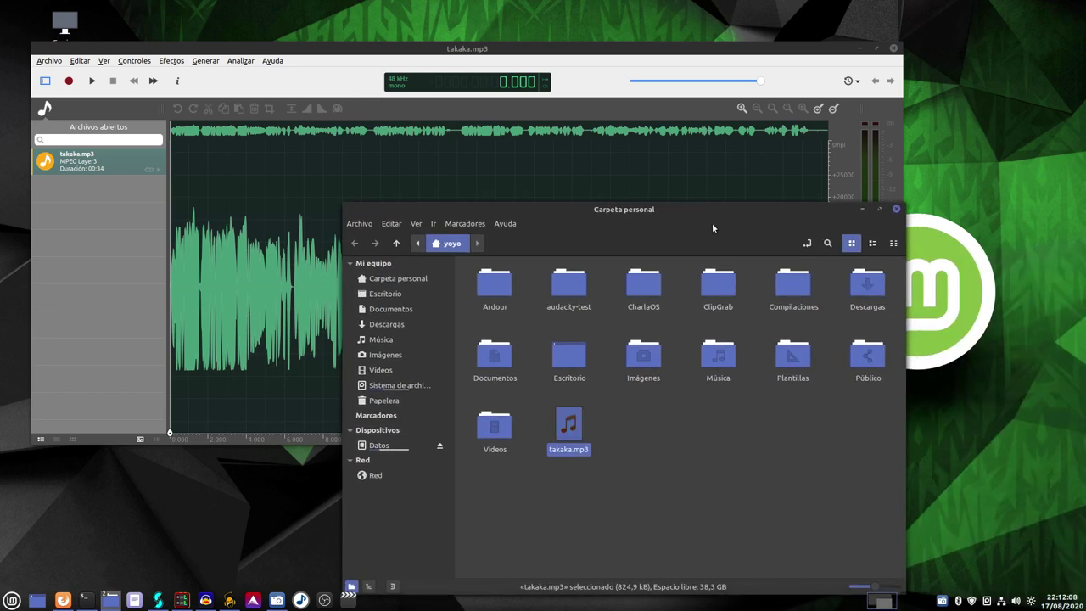
click(862, 210)
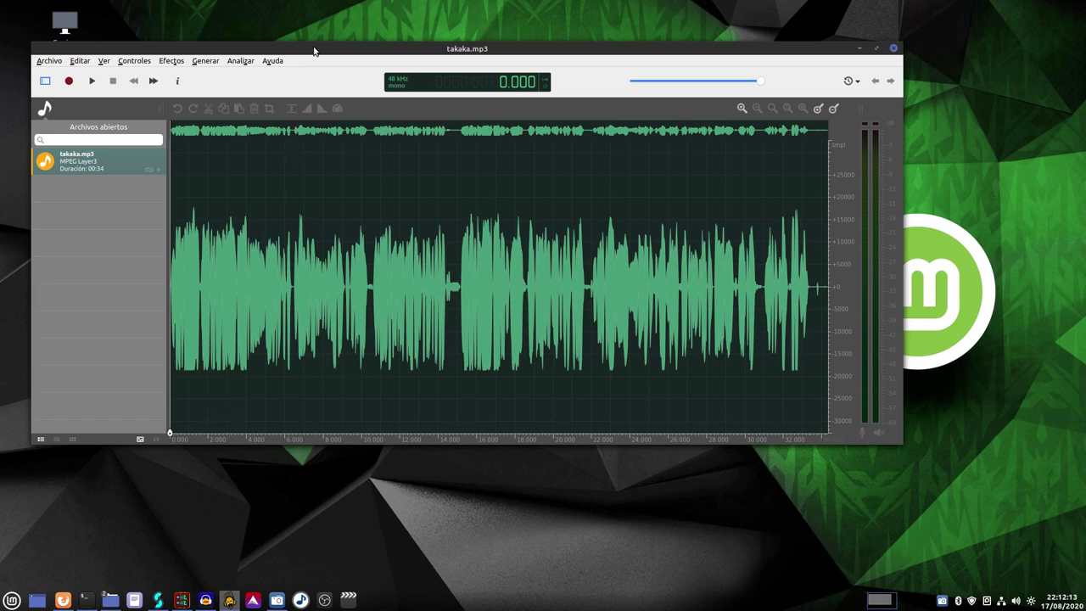
drag(316, 52, 400, 66)
click(266, 361)
key(space)
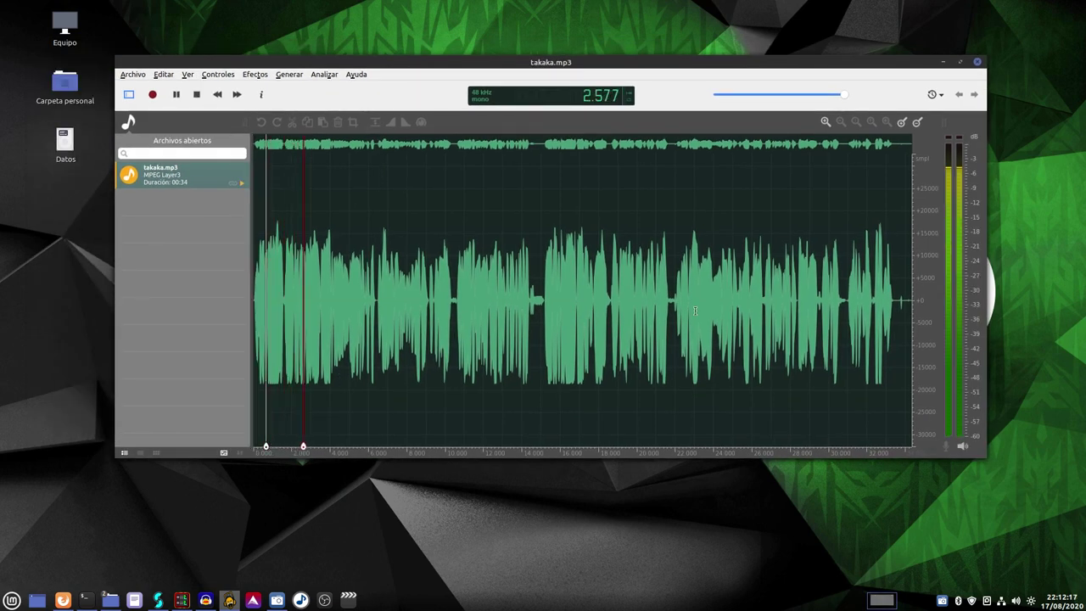
key(space)
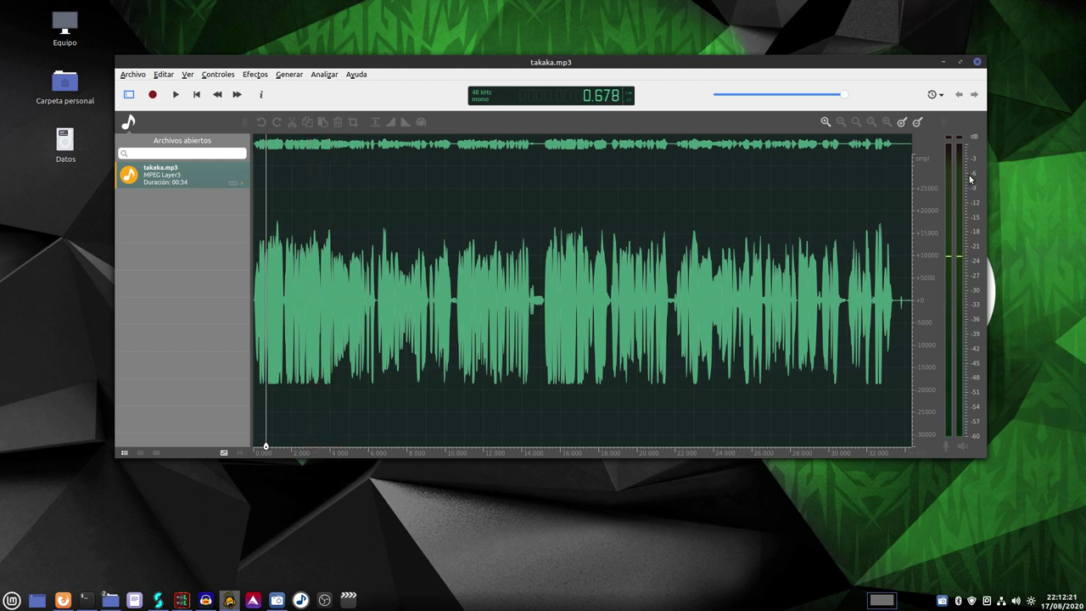
key(space)
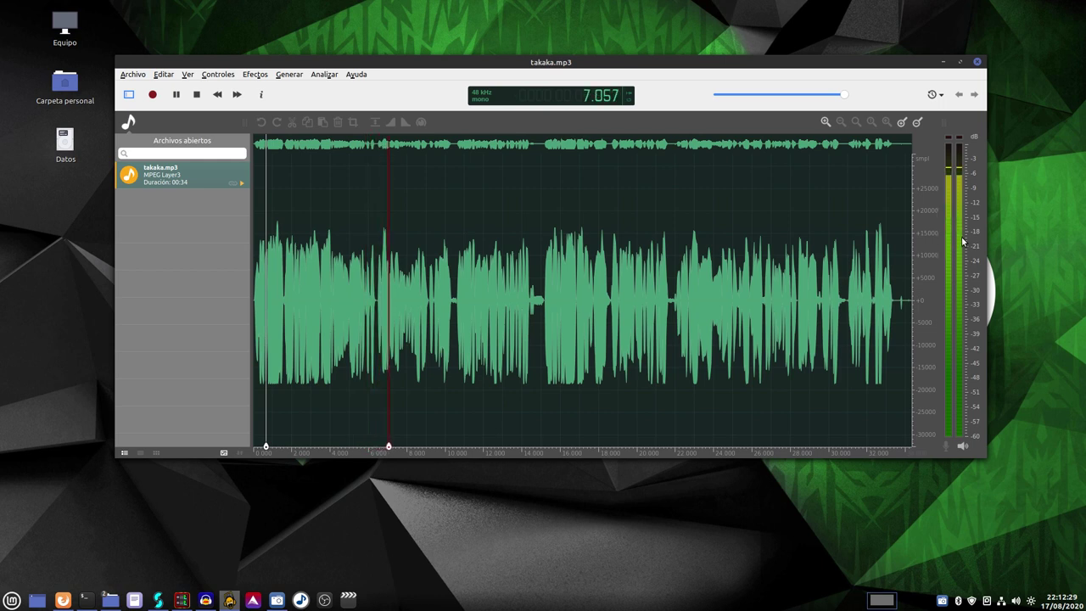
key(space)
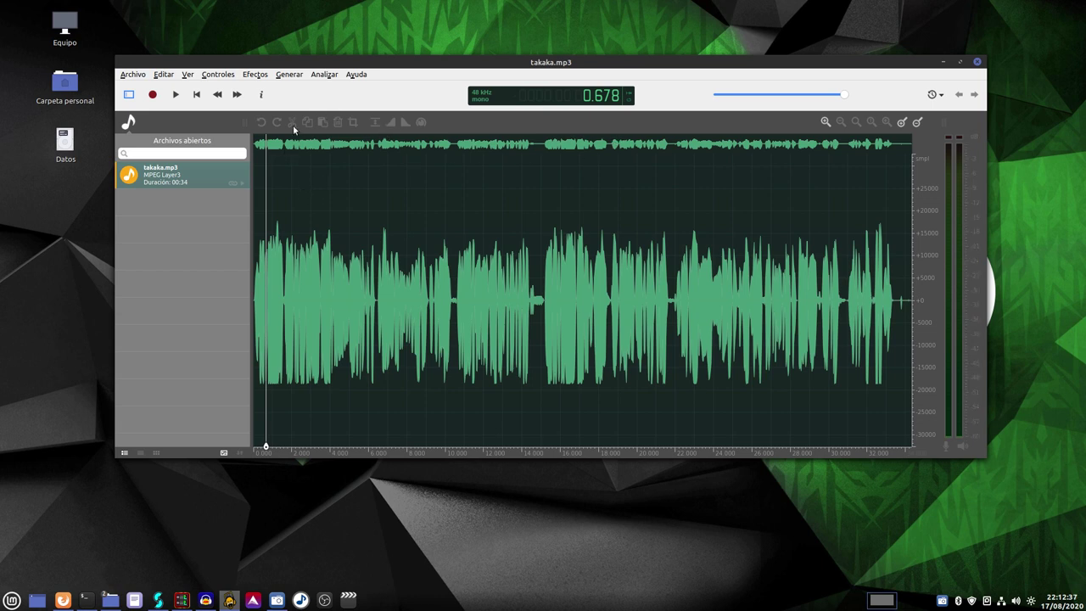
- Examine the peak and RMS statistics (Estadísticas) of takaka.mp3, then close the properties and ocenaudio
click(321, 75)
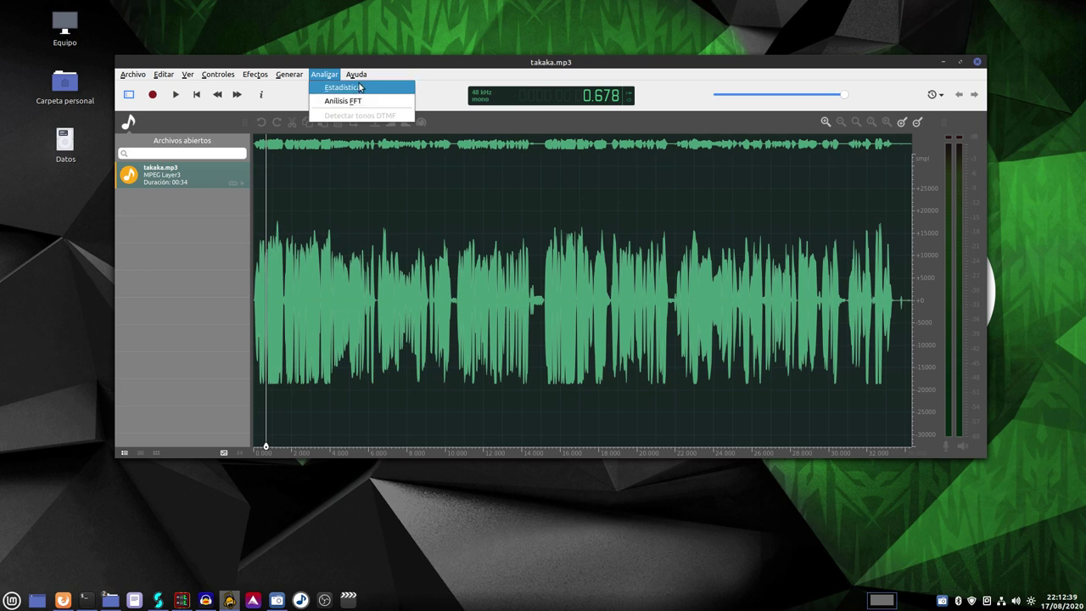
click(367, 88)
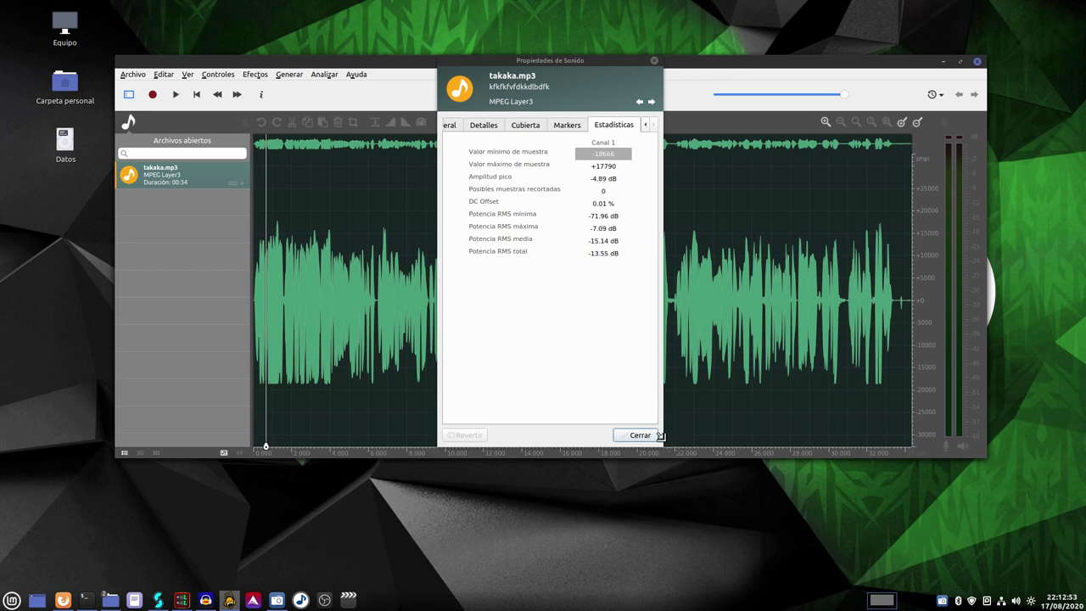
drag(661, 436, 778, 438)
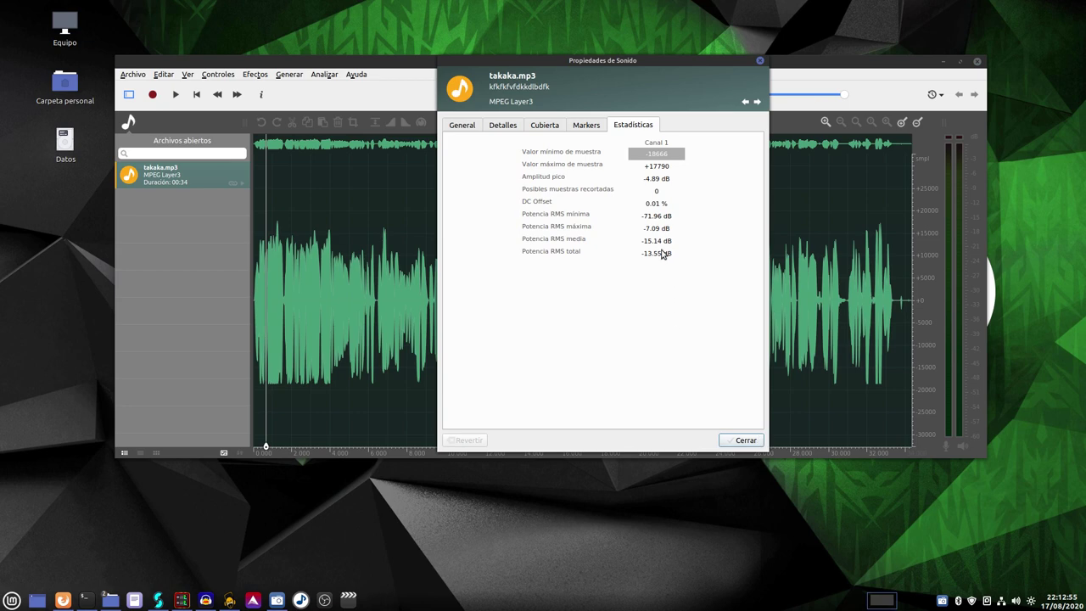
click(738, 438)
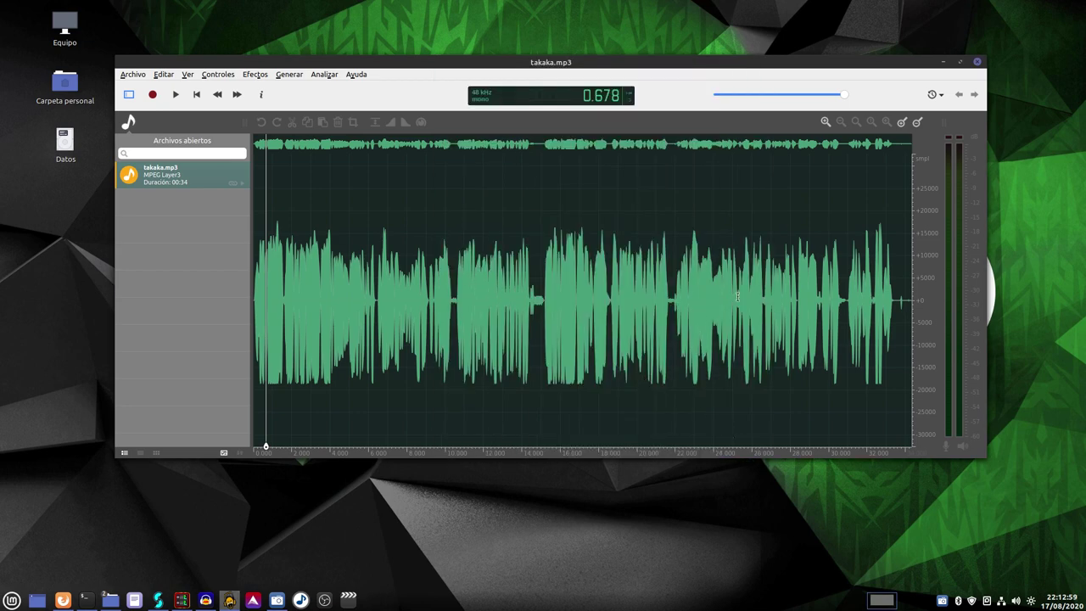
click(977, 64)
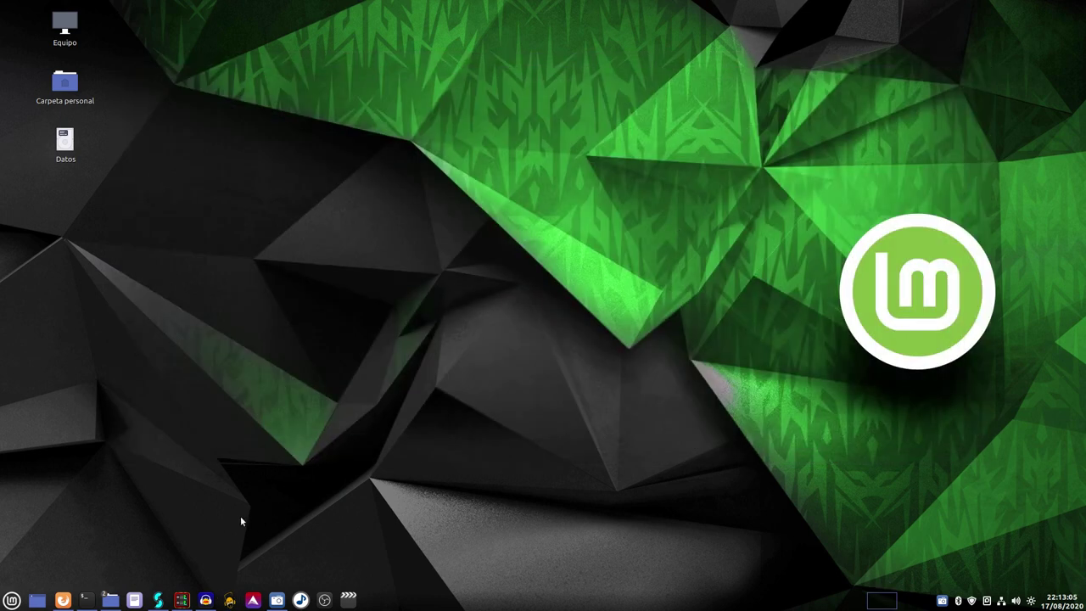
- Switch to the browser and open the Building Audacity 2.4.2 forum instructions from the compilation video's description to look through them
click(205, 600)
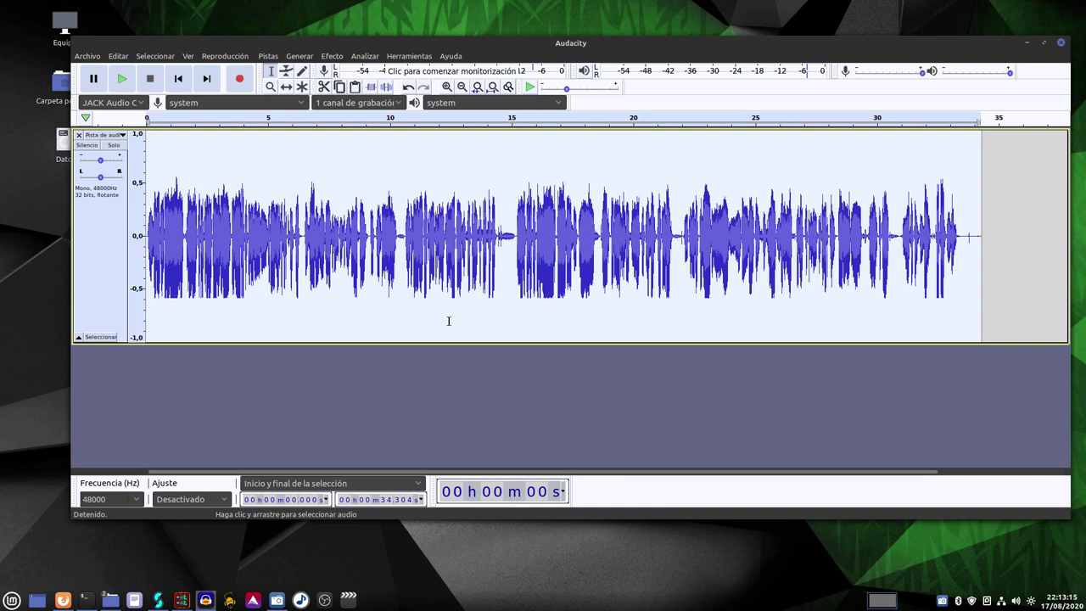
click(63, 600)
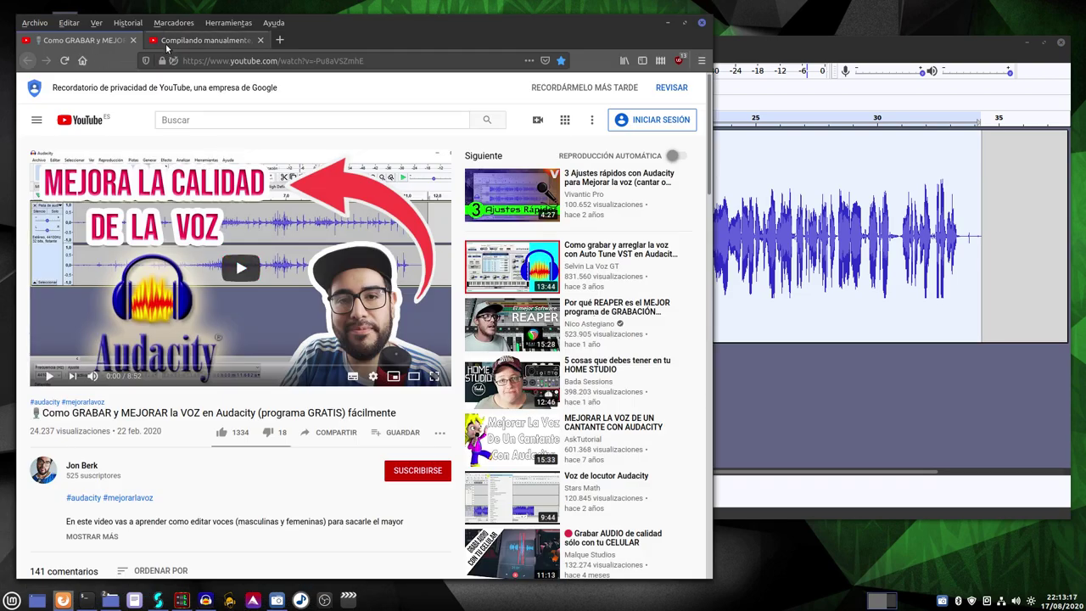
click(170, 40)
scroll(140, 301, down, 5)
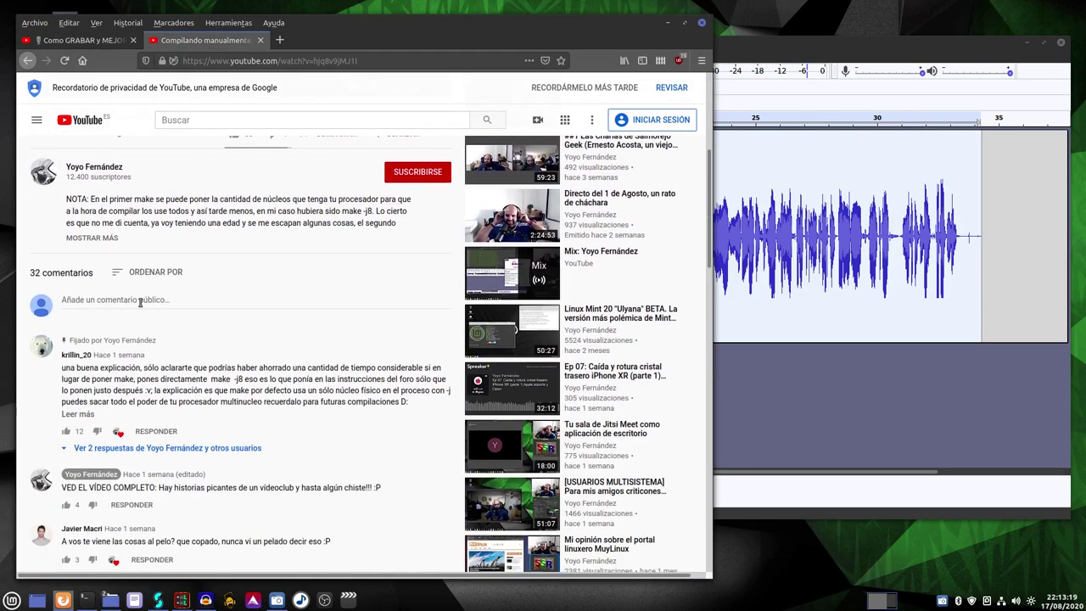
click(92, 238)
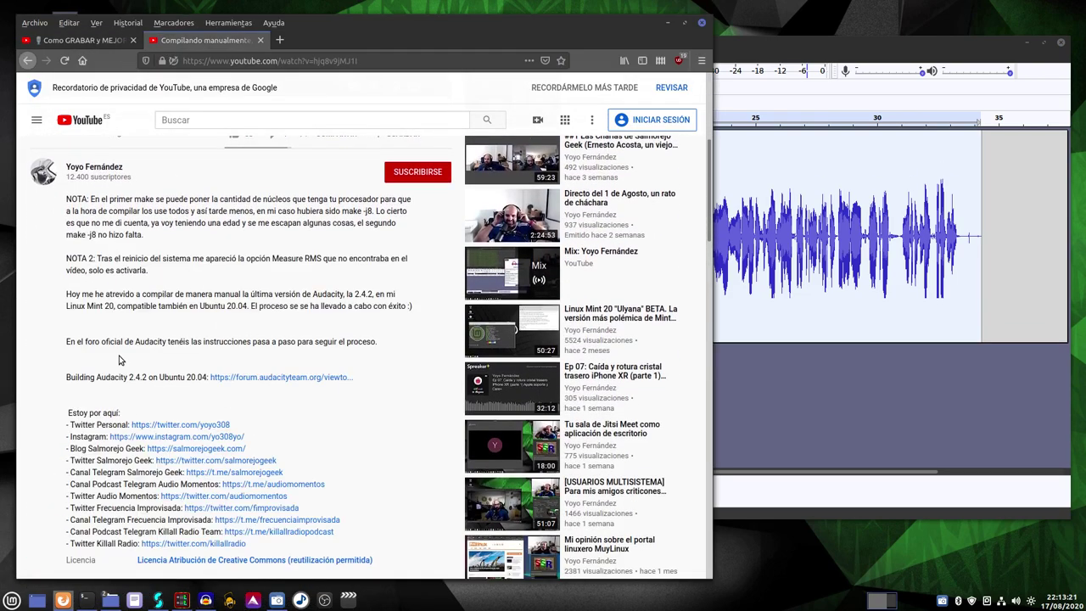
click(265, 379)
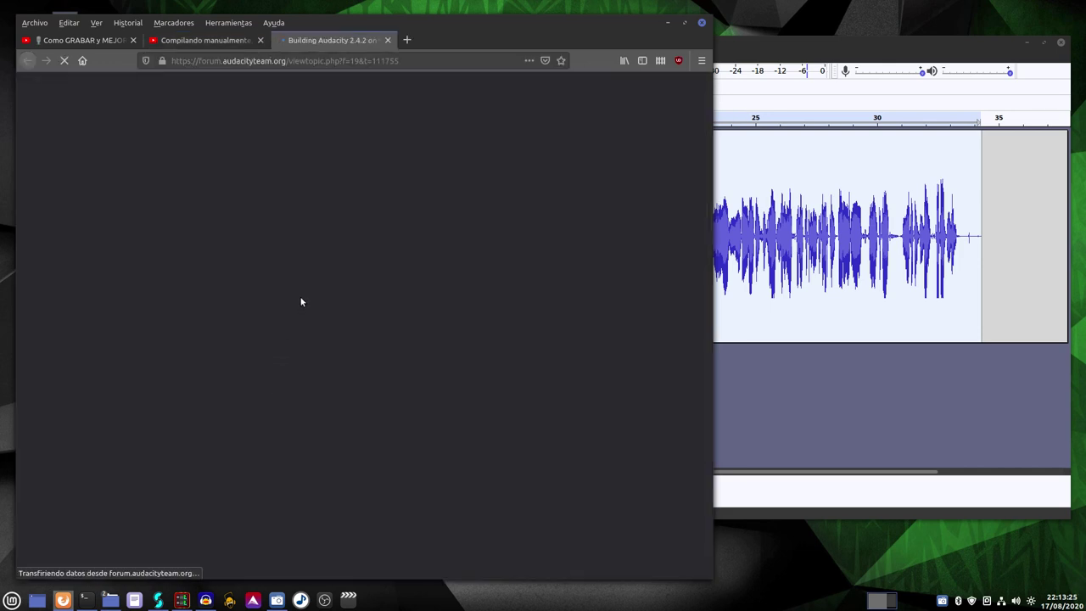
scroll(313, 332, down, 6)
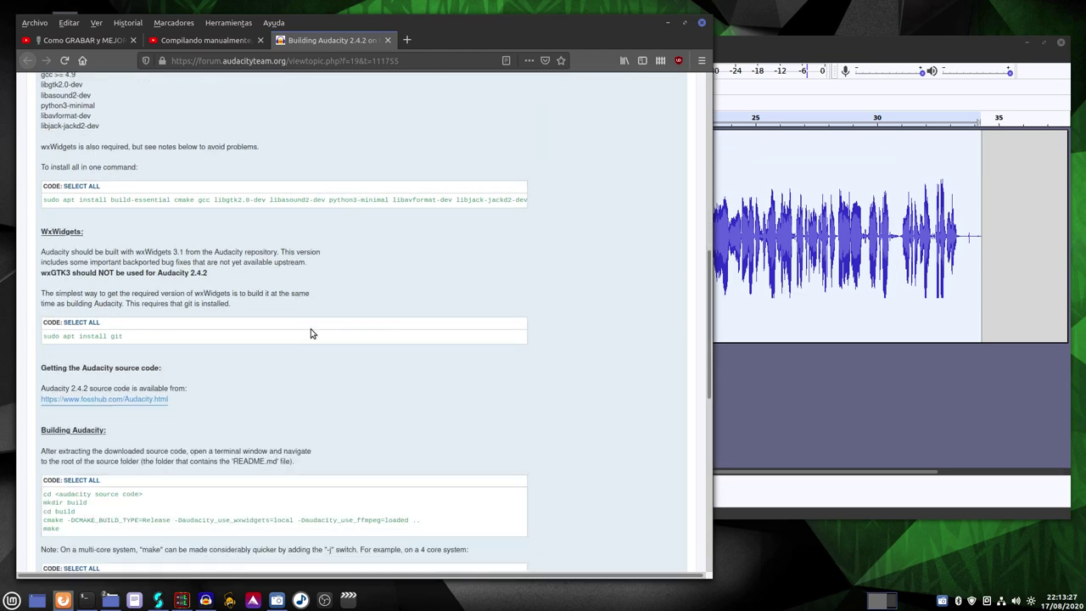
scroll(316, 328, up, 2)
scroll(319, 320, up, 5)
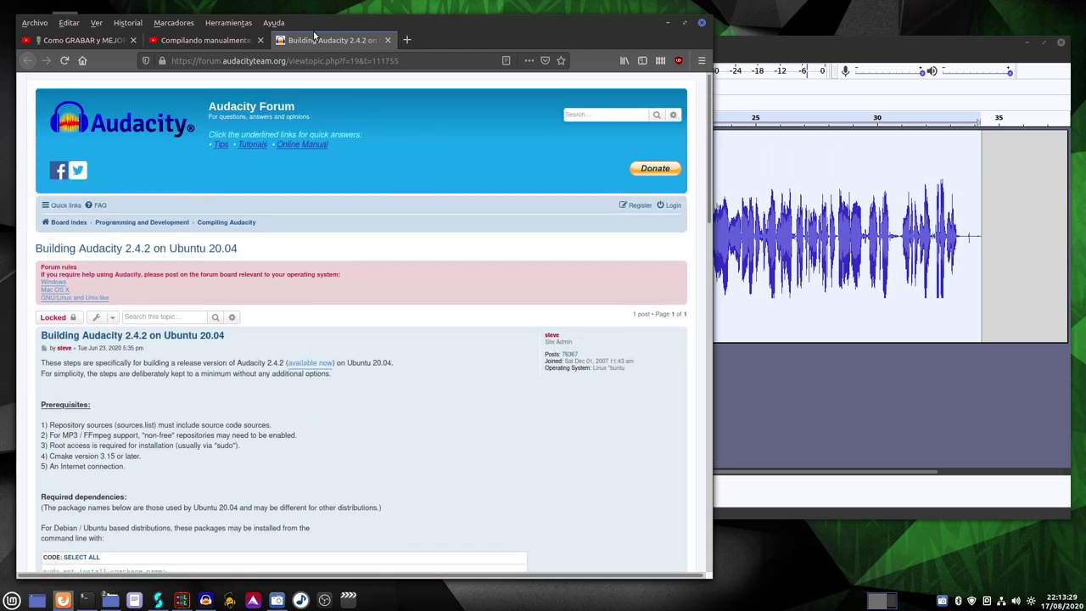
- Return to the compilation video's description, highlight its two NOTA paragraphs for reading, then minimize the browser
click(220, 41)
scroll(244, 334, up, 2)
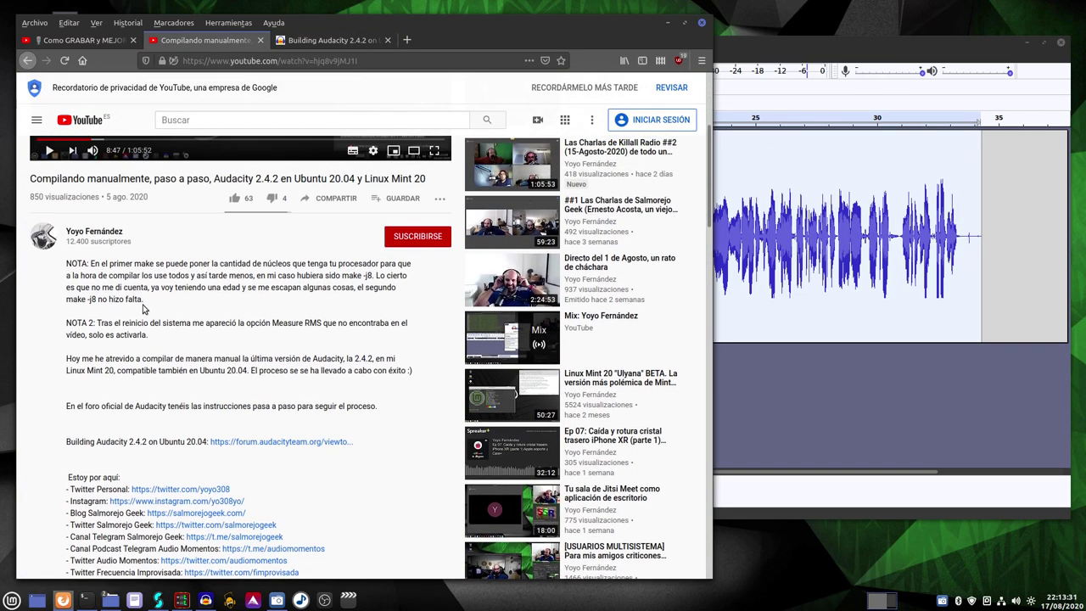
drag(161, 335, 75, 266)
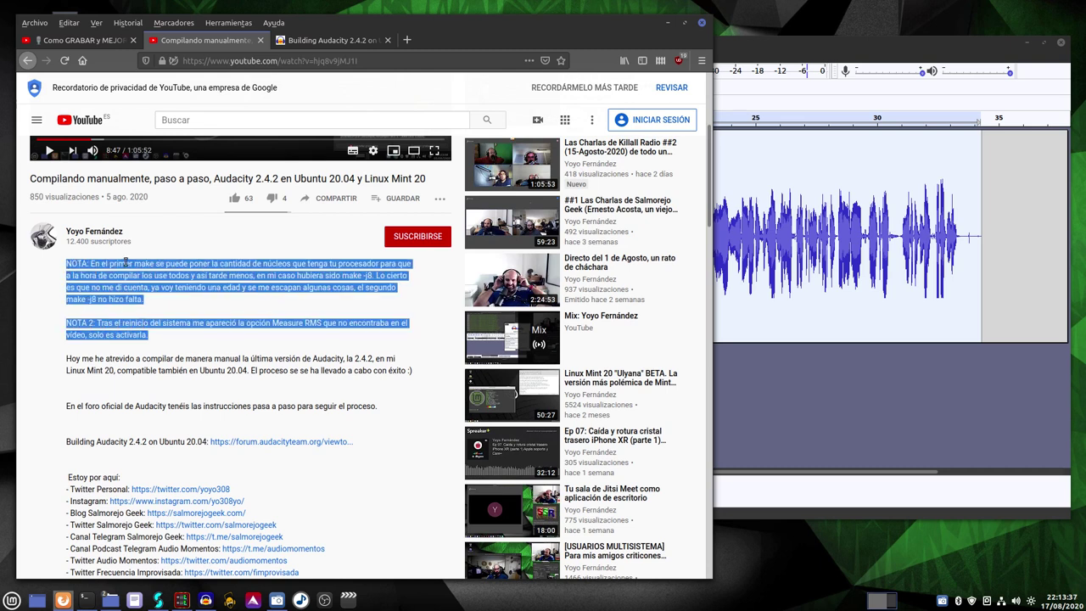
click(274, 249)
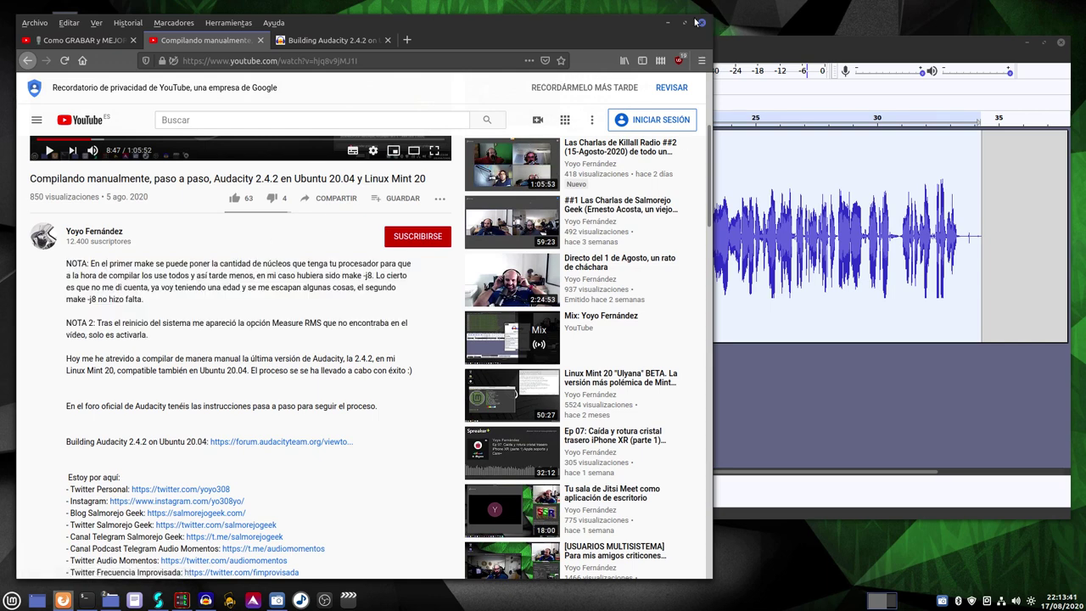
click(667, 24)
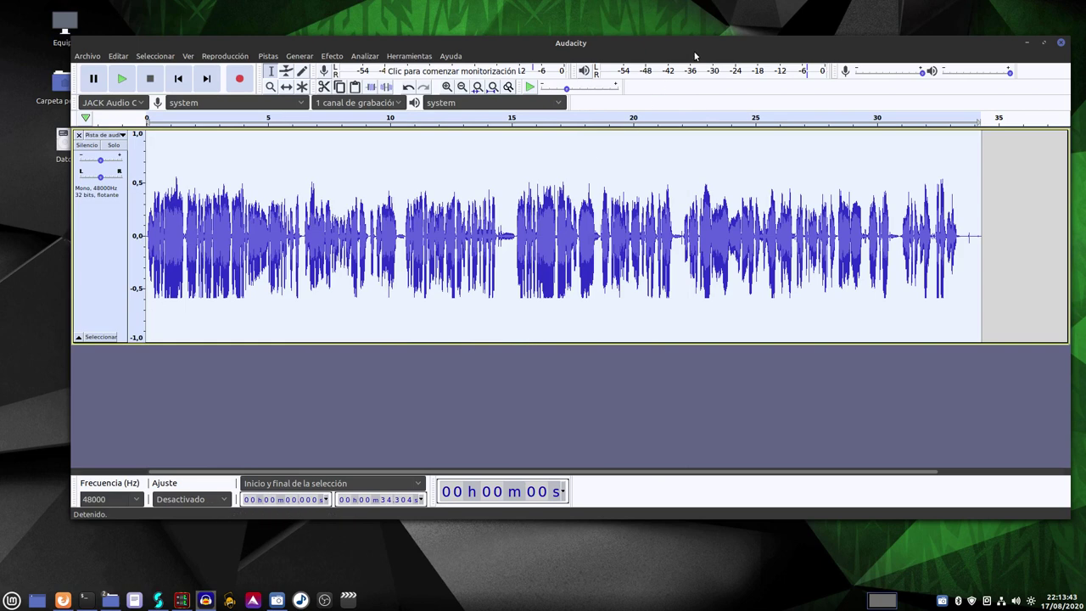
- Open a new empty Audacity project window and minimize the one with the edited voice track
drag(697, 41, 670, 40)
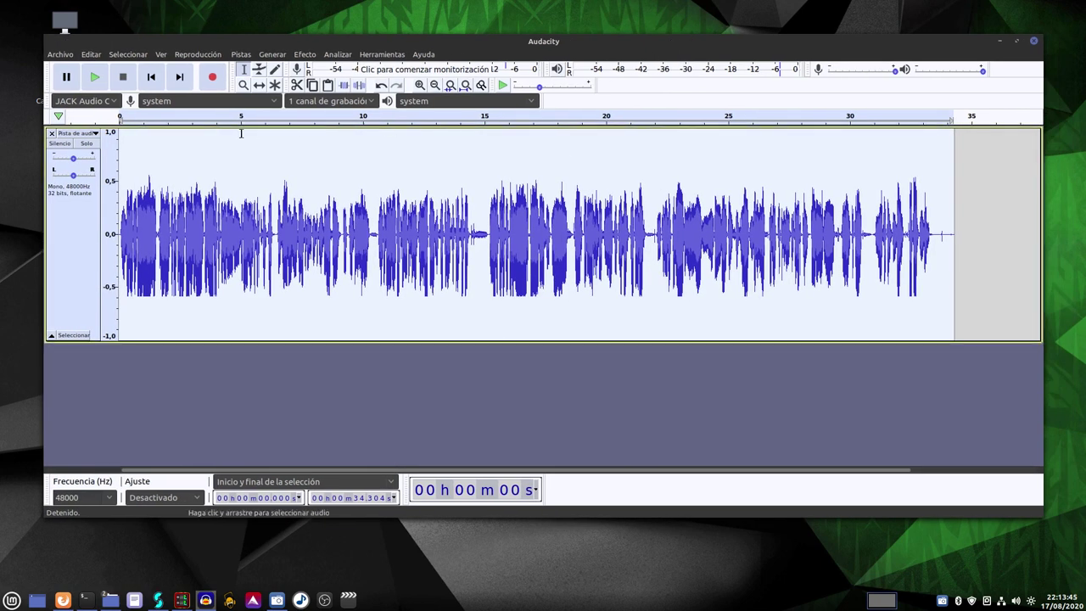
click(61, 54)
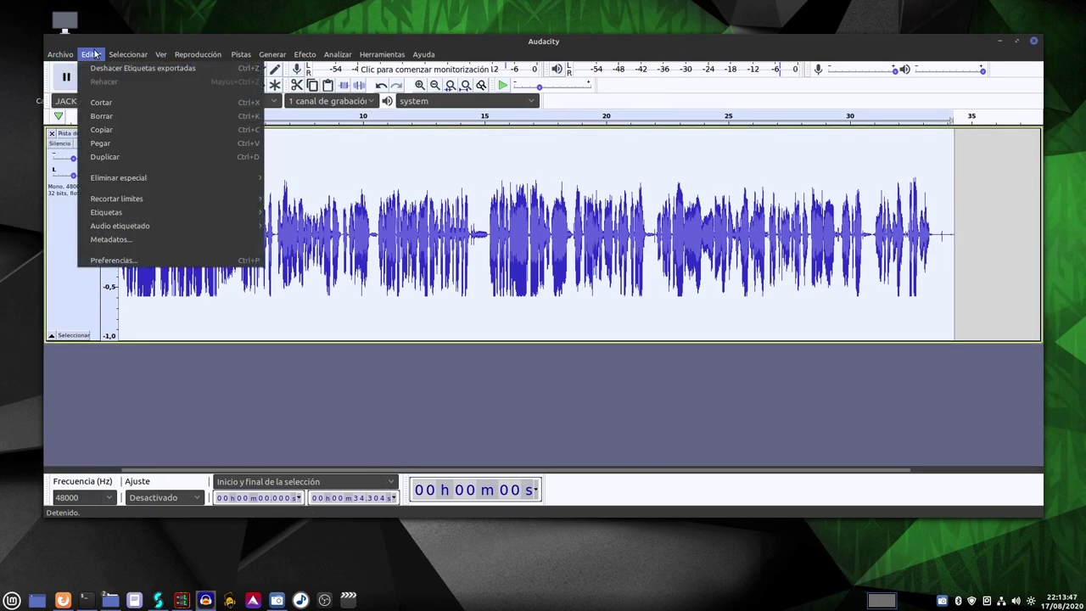
key(Escape)
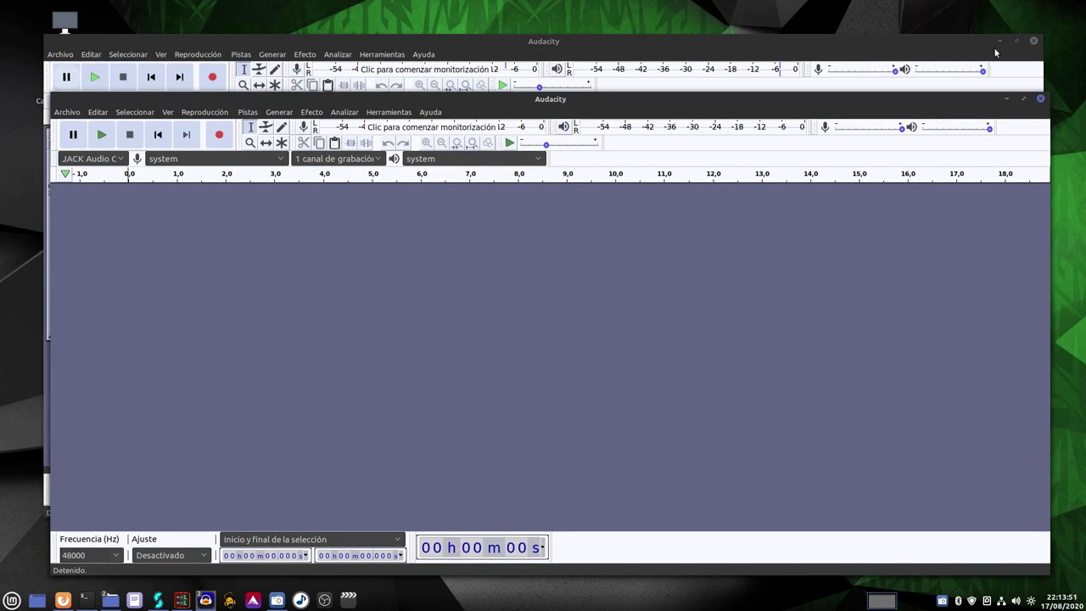
click(1000, 41)
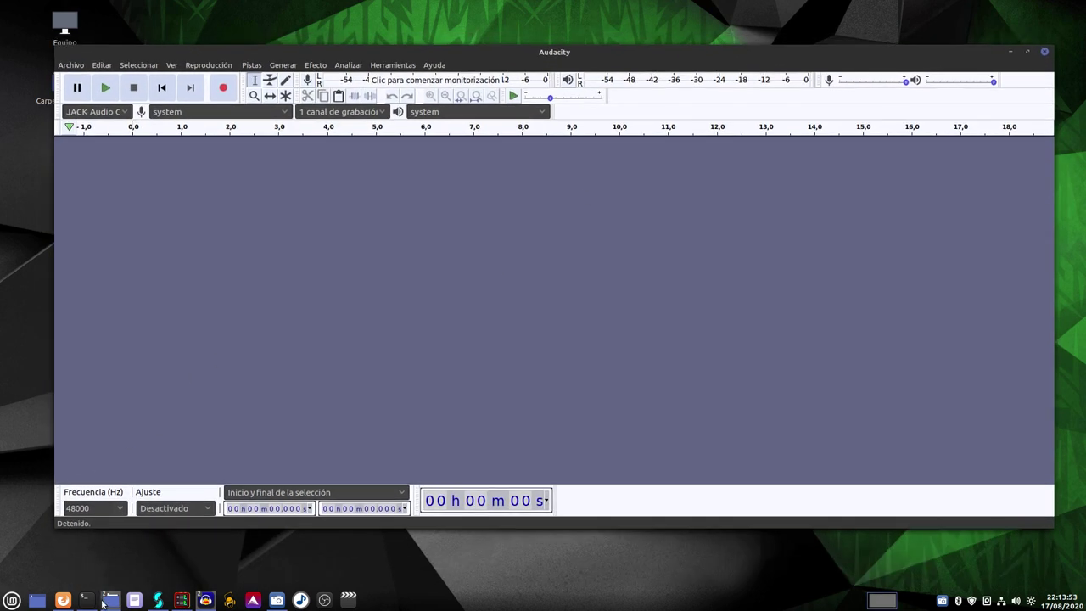
- Import takaka.mp3 from the home folder into the empty Audacity project
mouse_move(110, 600)
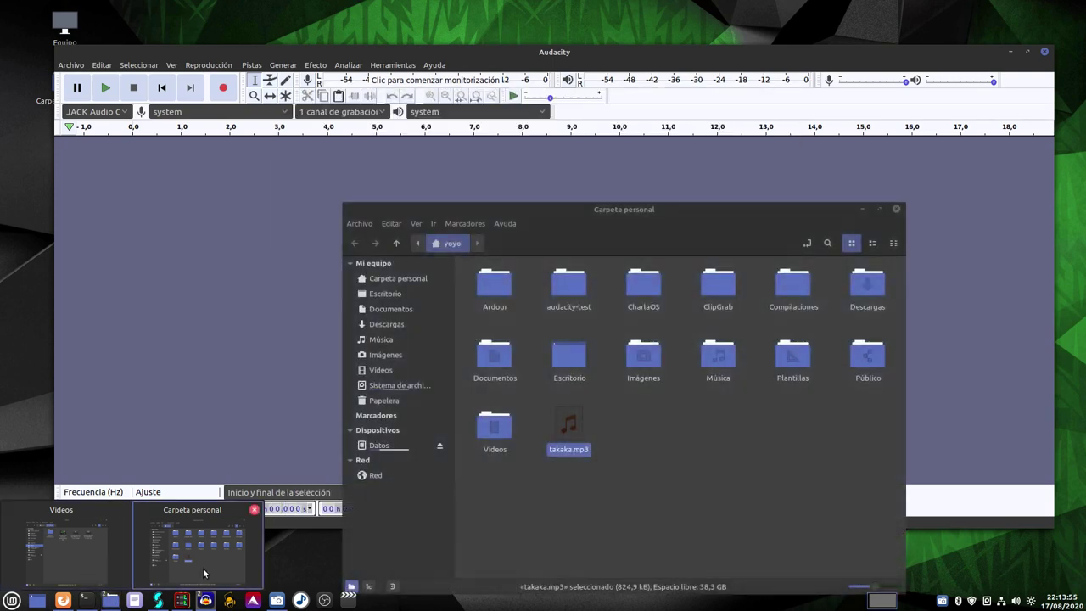
click(197, 547)
drag(696, 238, 896, 288)
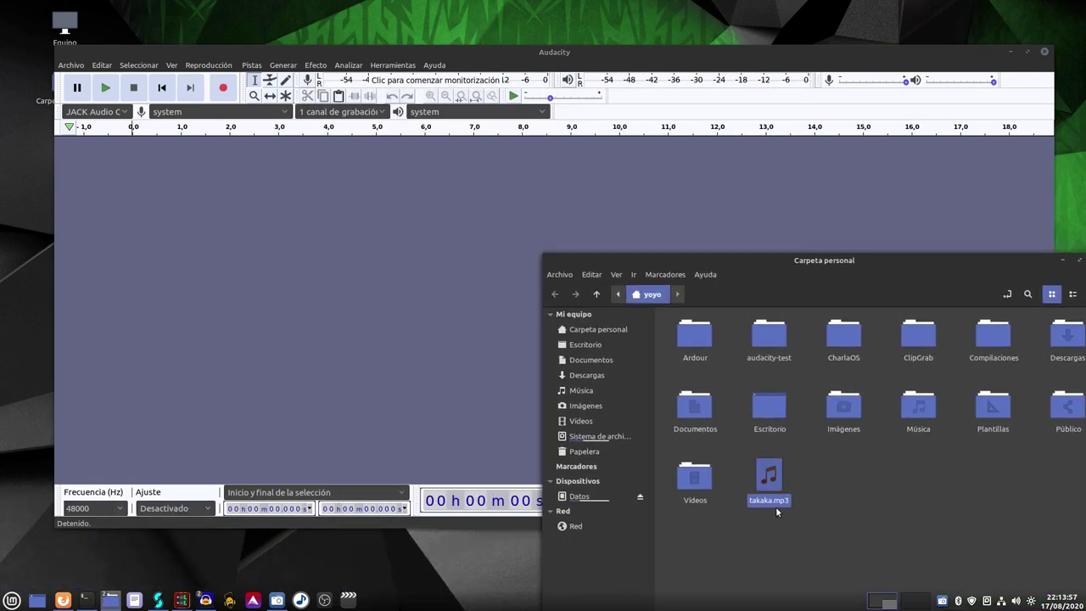
drag(768, 479, 414, 330)
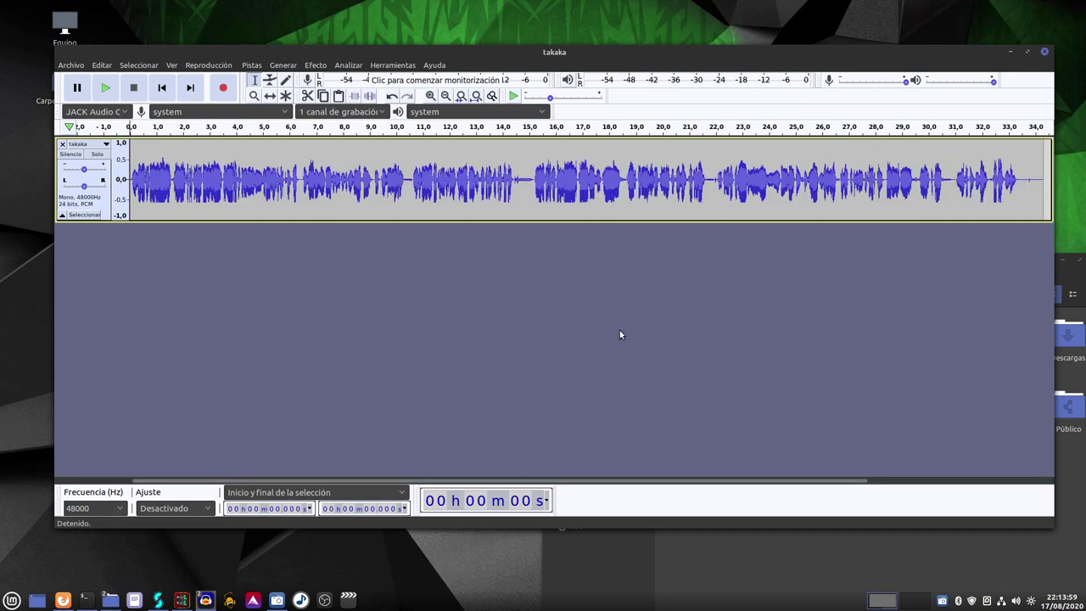
- Enlarge the imported takaka track's height, select the whole track and measure its RMS level, then close the result
click(206, 182)
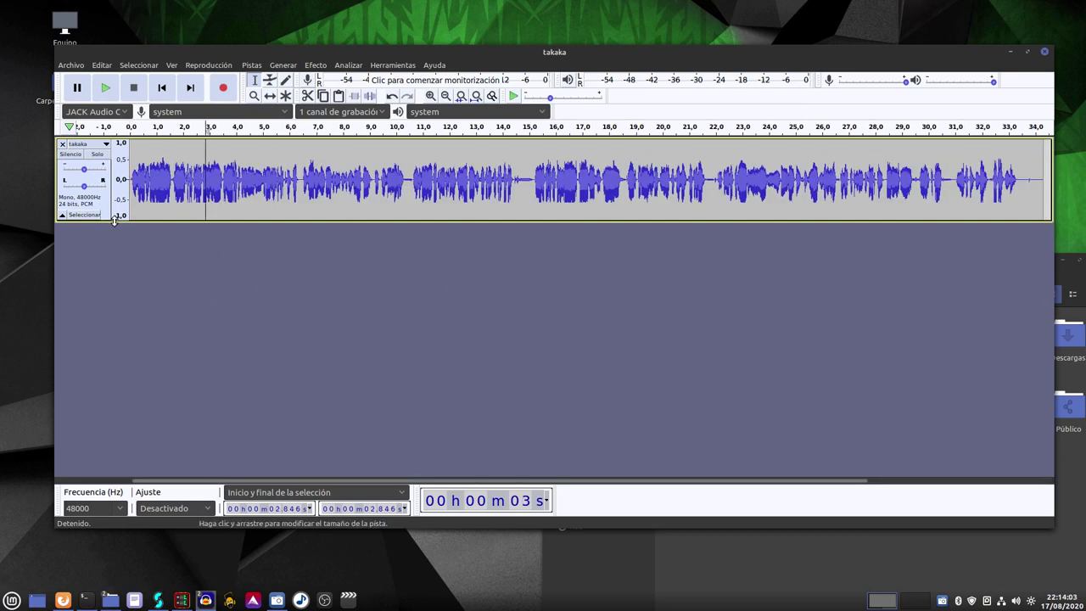
drag(112, 221, 109, 314)
click(72, 269)
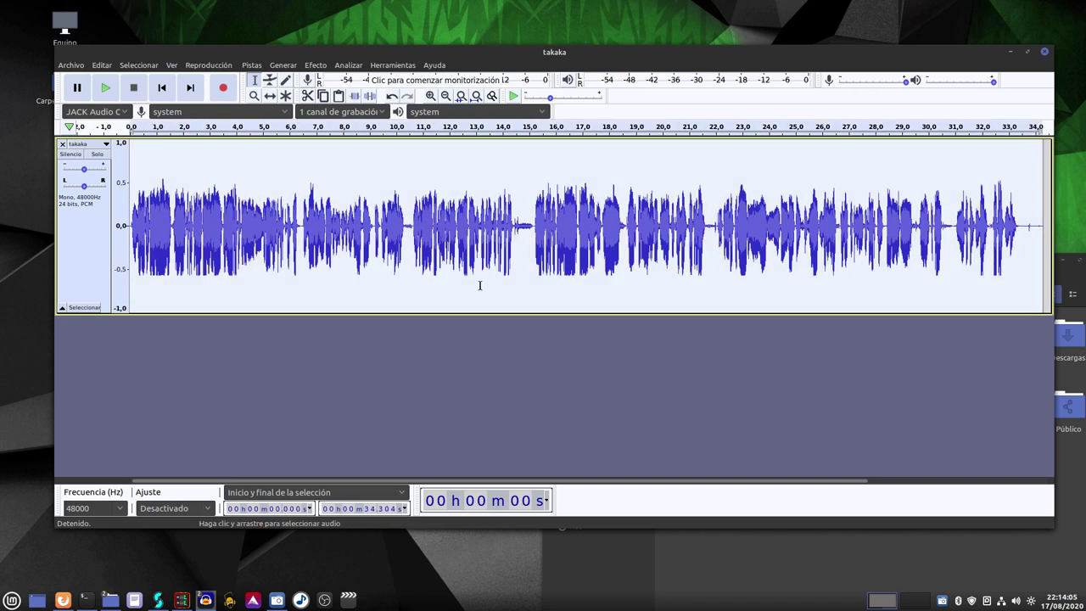
click(348, 65)
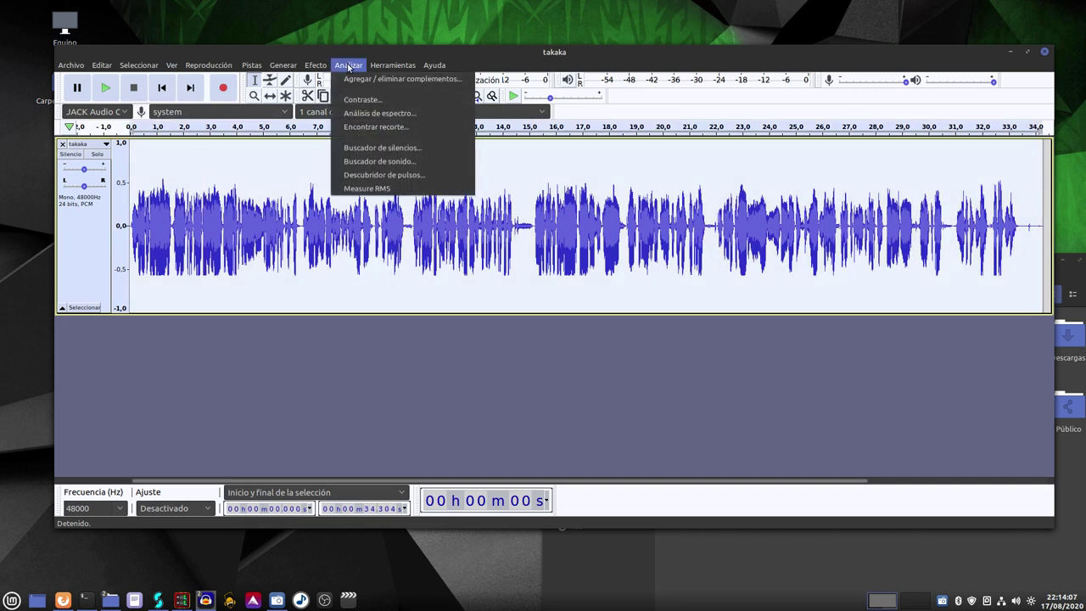
click(388, 189)
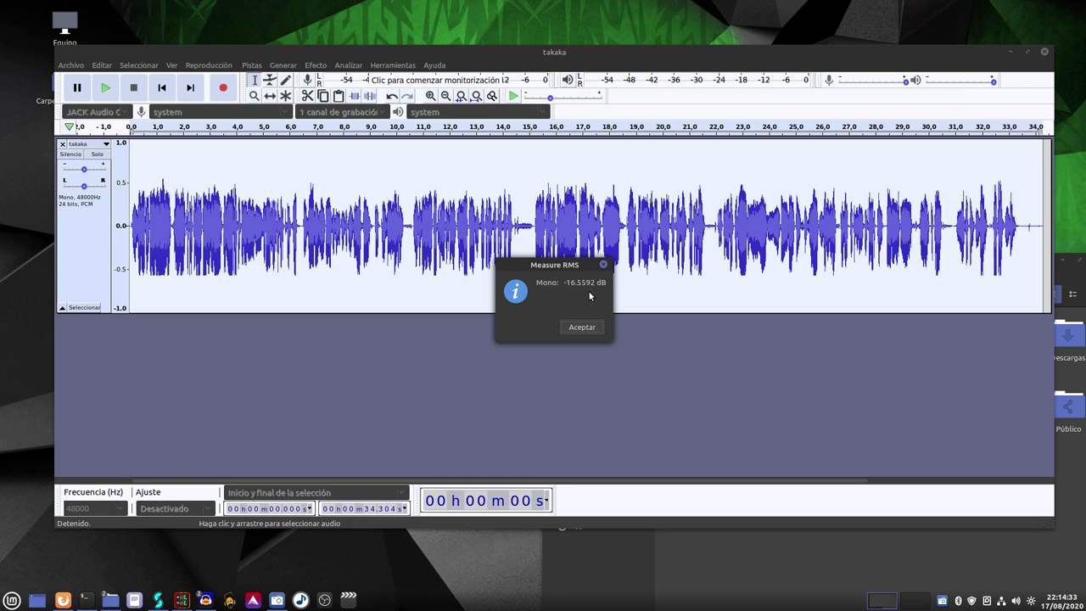
drag(561, 268, 633, 314)
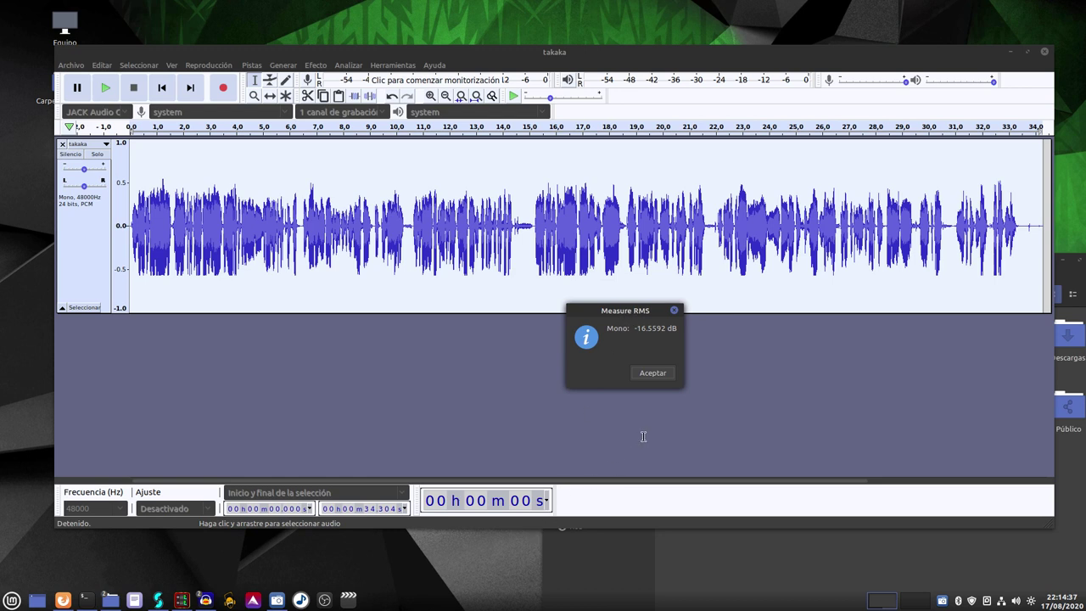
click(652, 373)
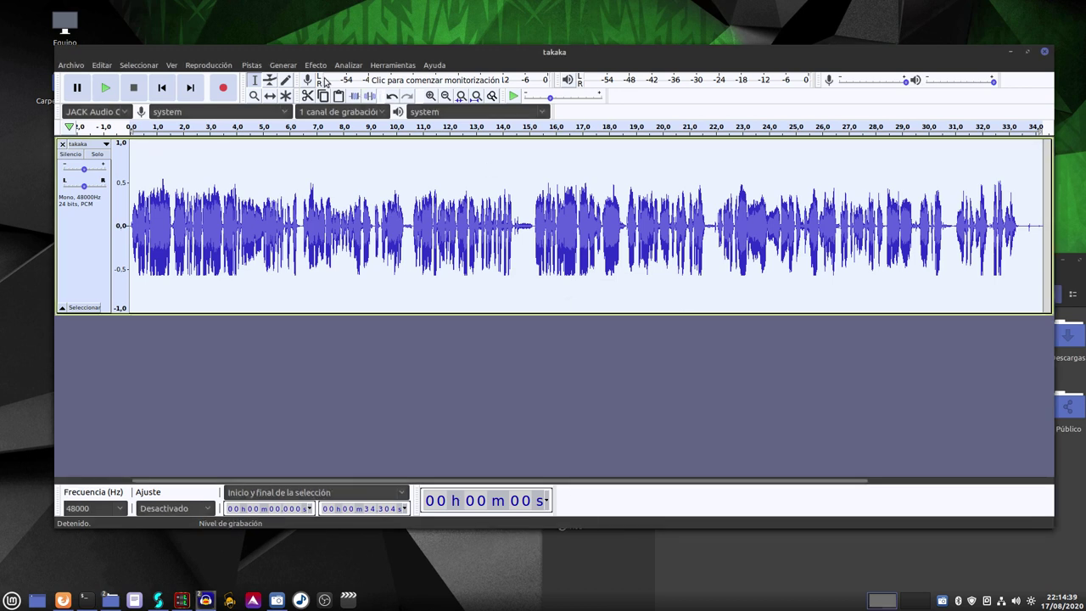
- Review the loudness target in the Normalizar volumen settings for the takaka track, then leave without applying the effect
click(316, 64)
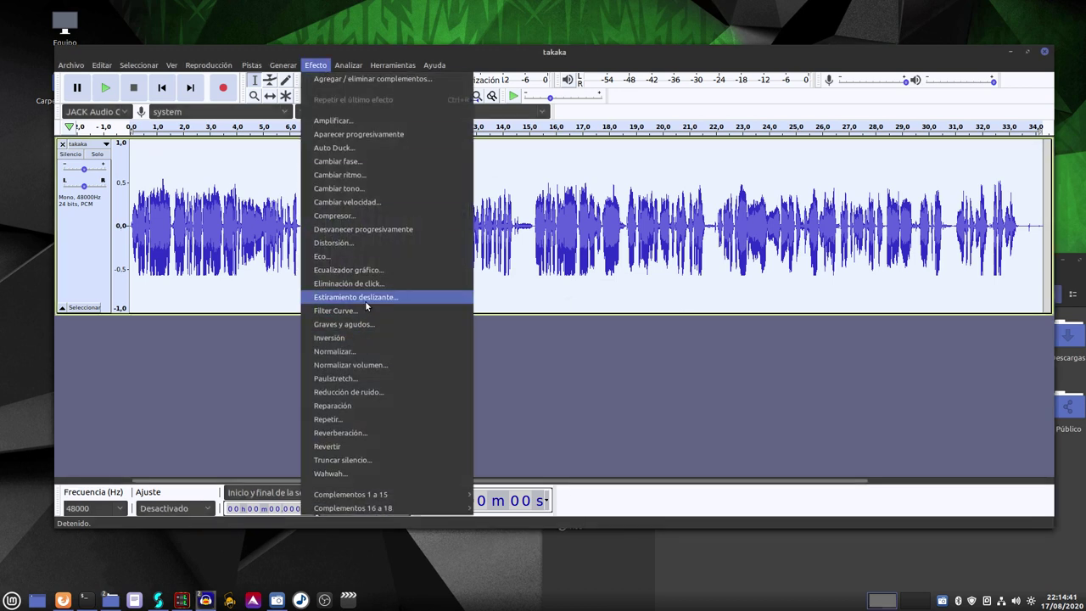
click(365, 365)
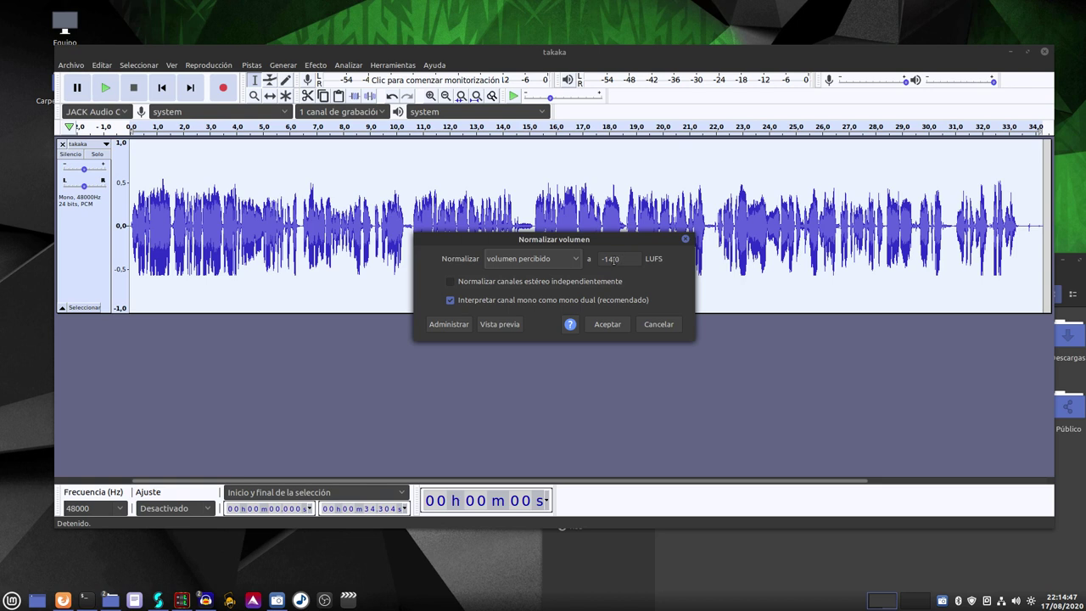
click(658, 330)
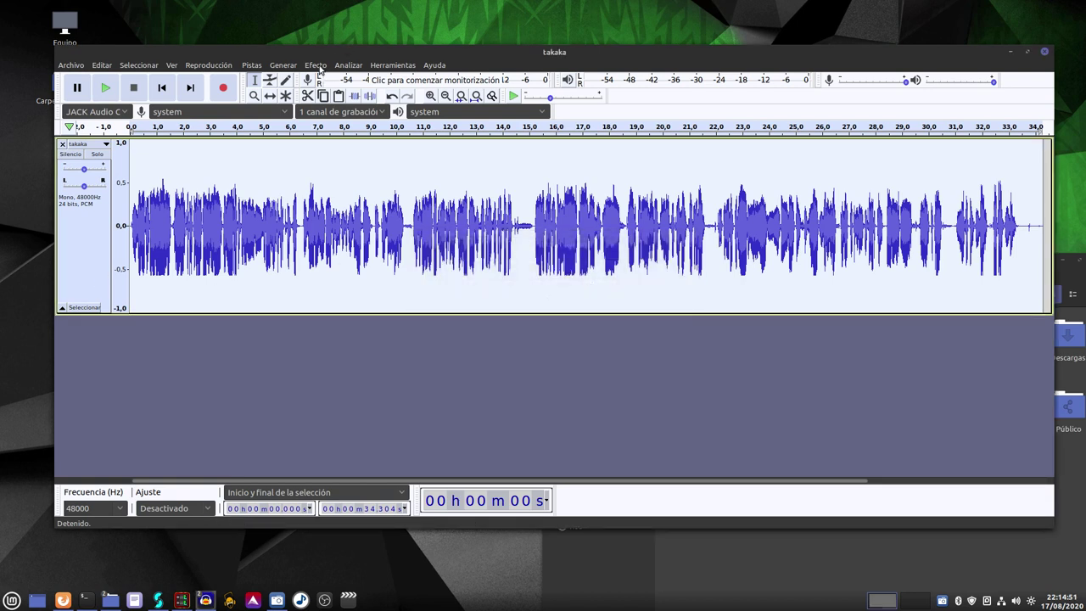
- Normalize the takaka track to a peak amplitude of -1,0 dB with DC offset removal enabled
click(320, 66)
click(371, 351)
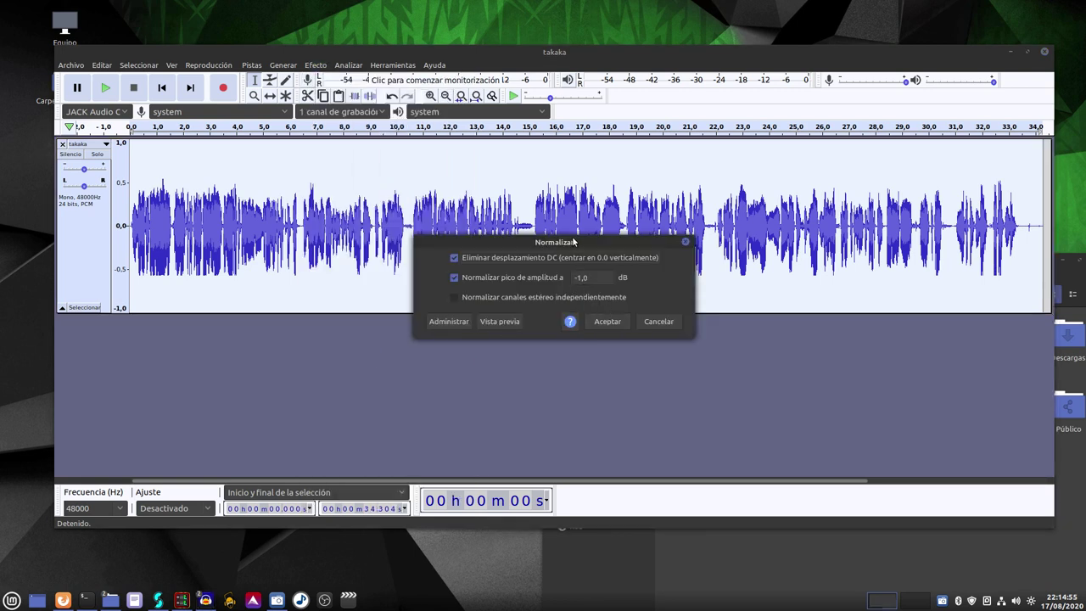
drag(574, 242, 627, 331)
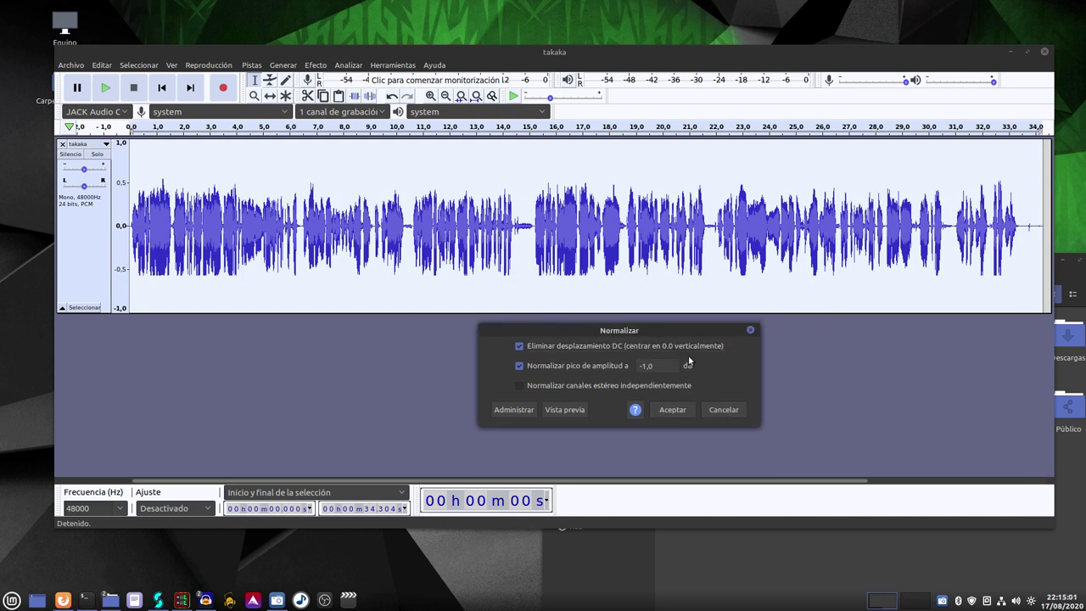
click(674, 409)
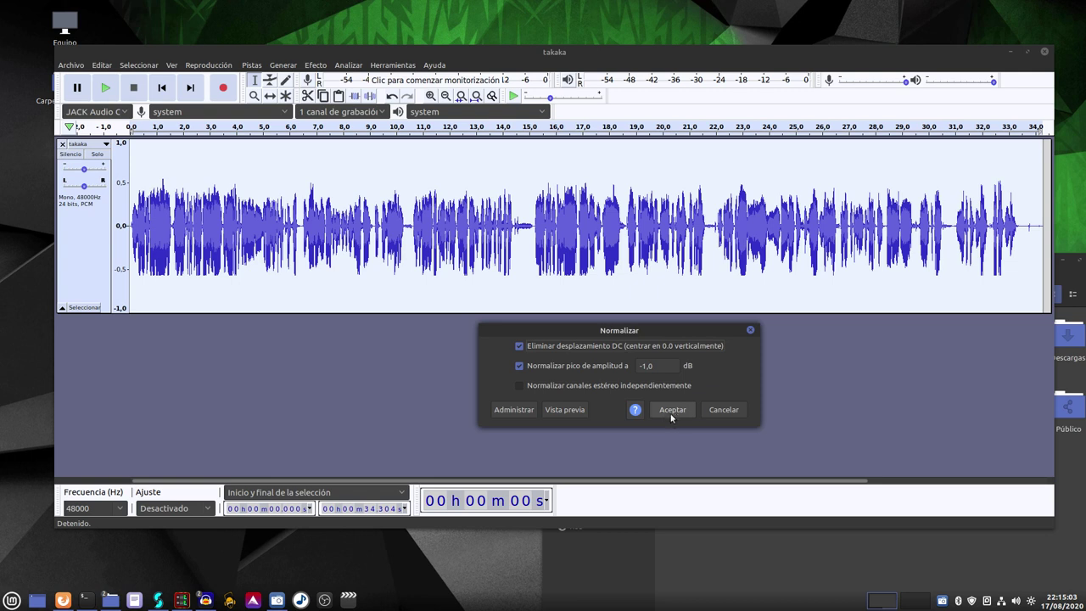
- Play short passages of the normalized track from about 17 s and about 23.6 s, stopping playback after each
click(582, 127)
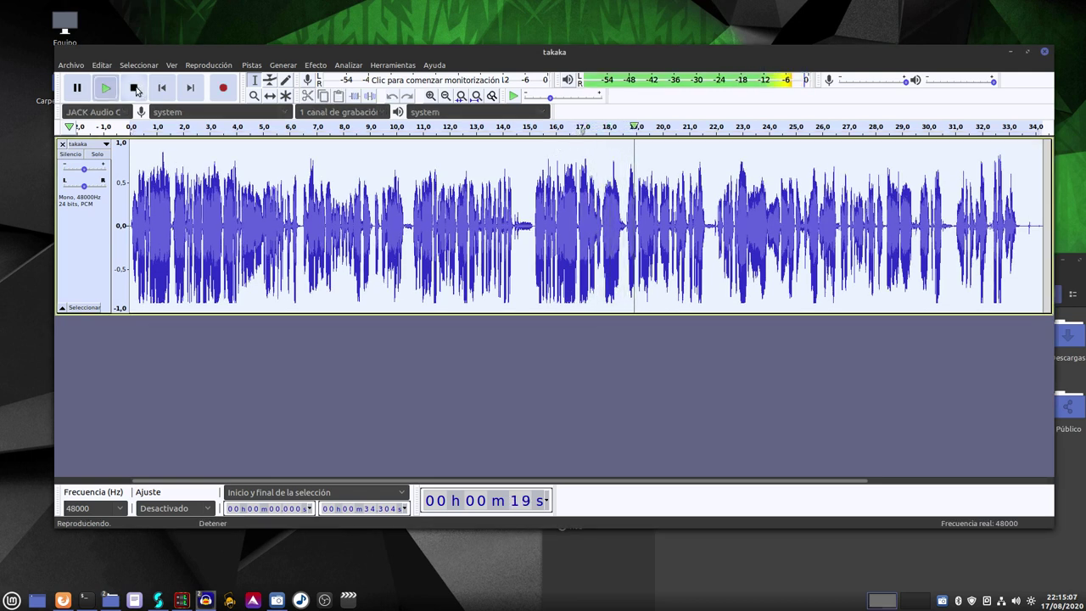
click(134, 89)
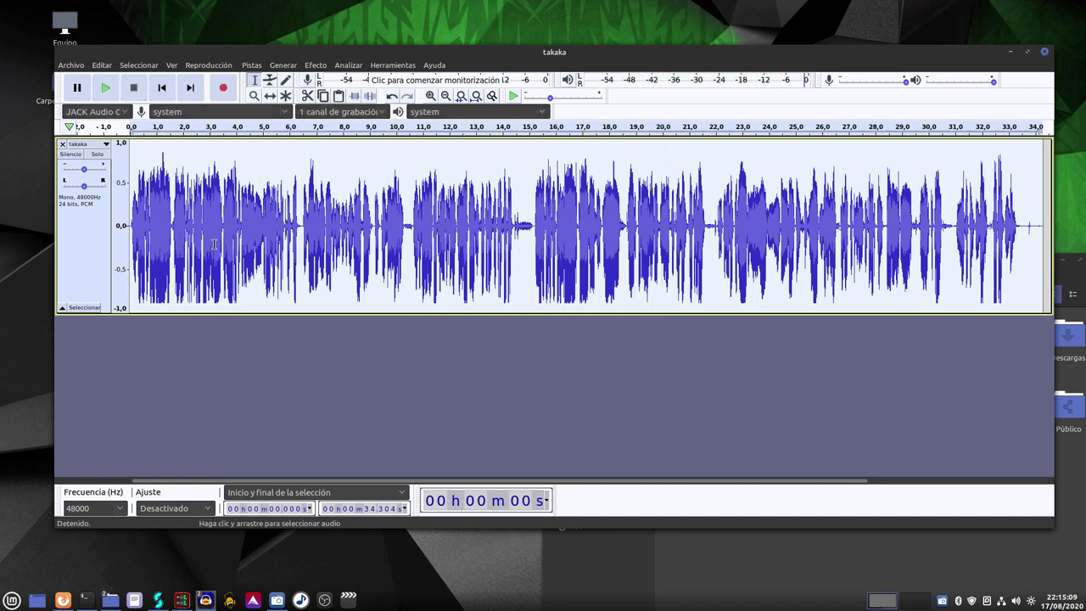
click(759, 126)
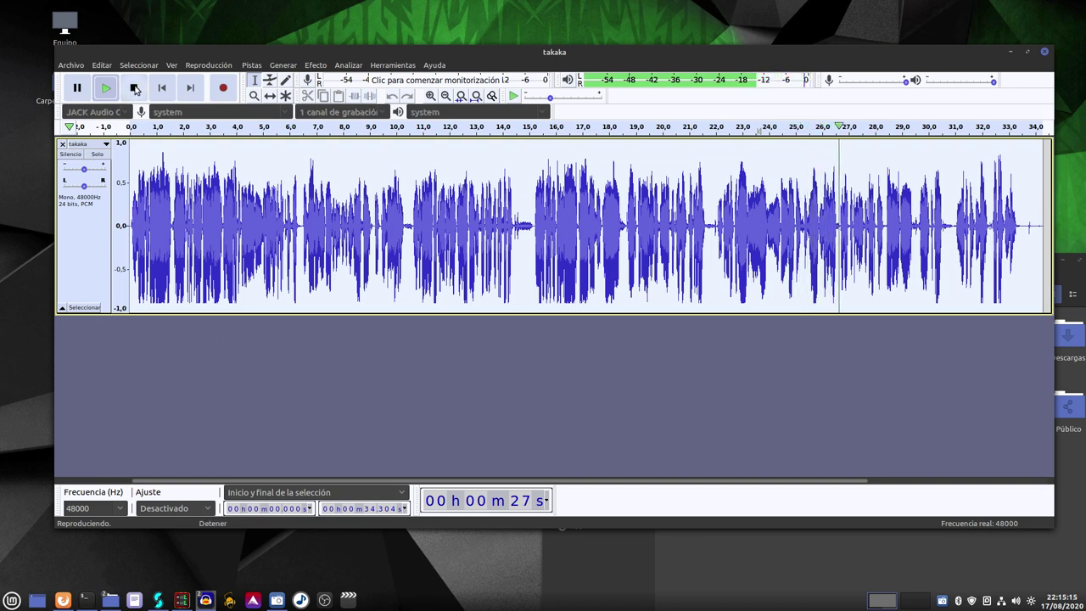
click(134, 88)
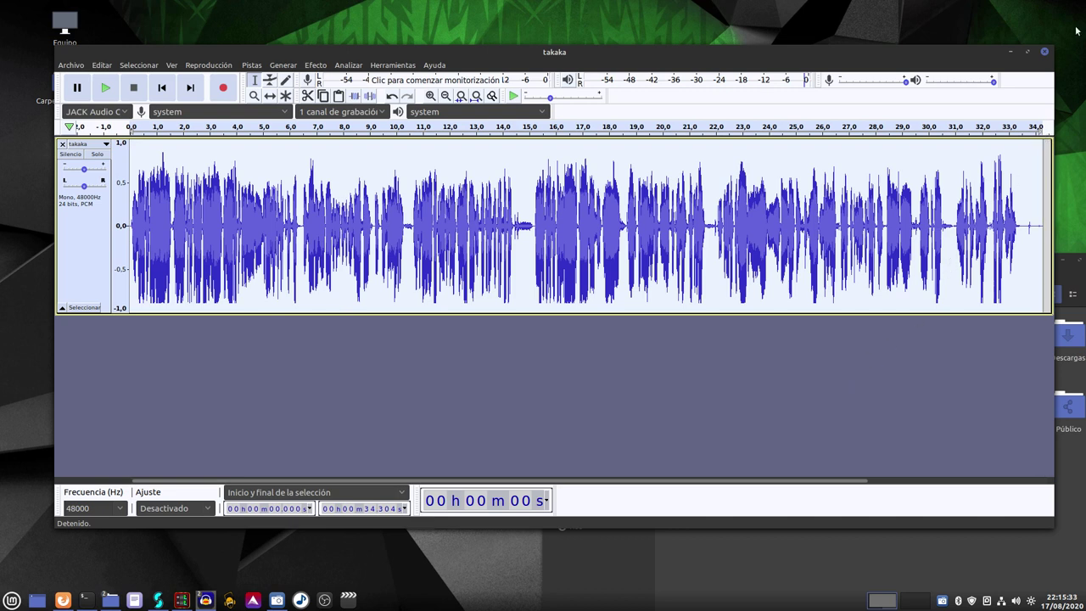
- Close the takaka project without saving it, then clear the file manager and browser windows off the desktop
click(1044, 52)
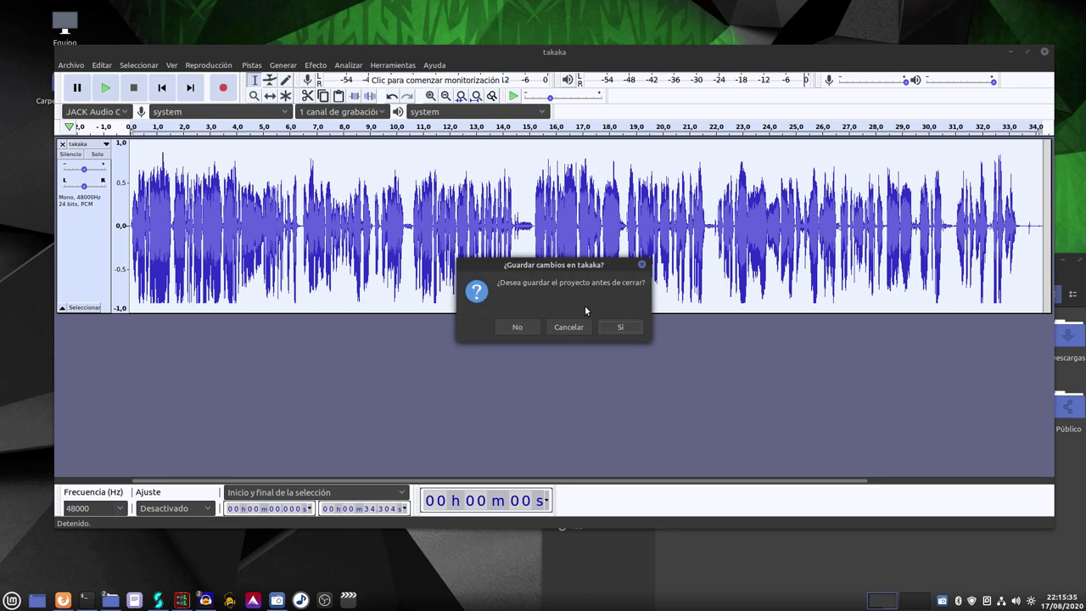
click(517, 327)
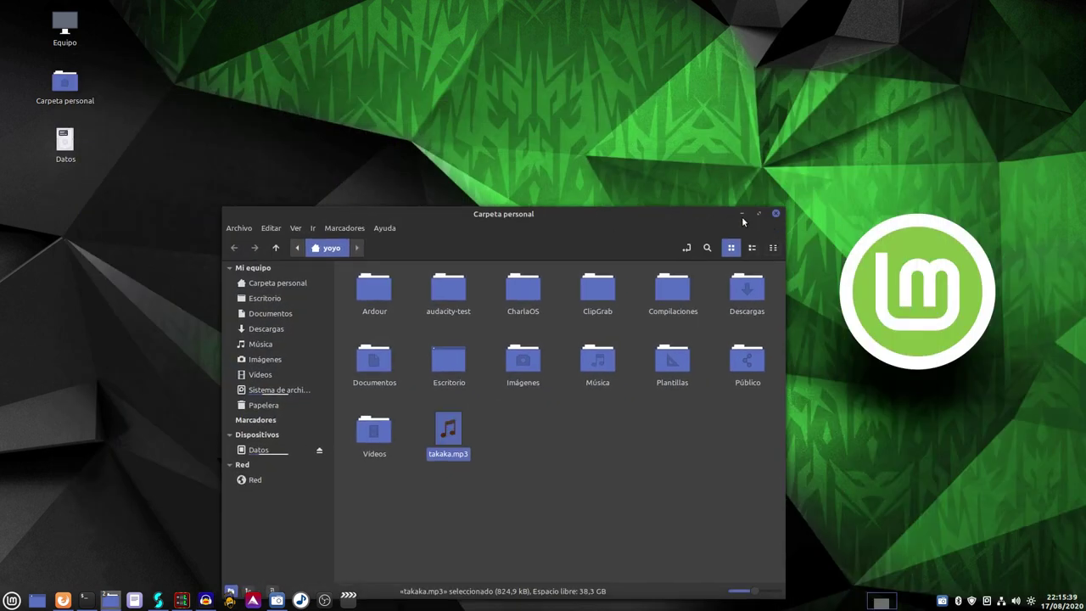
click(742, 213)
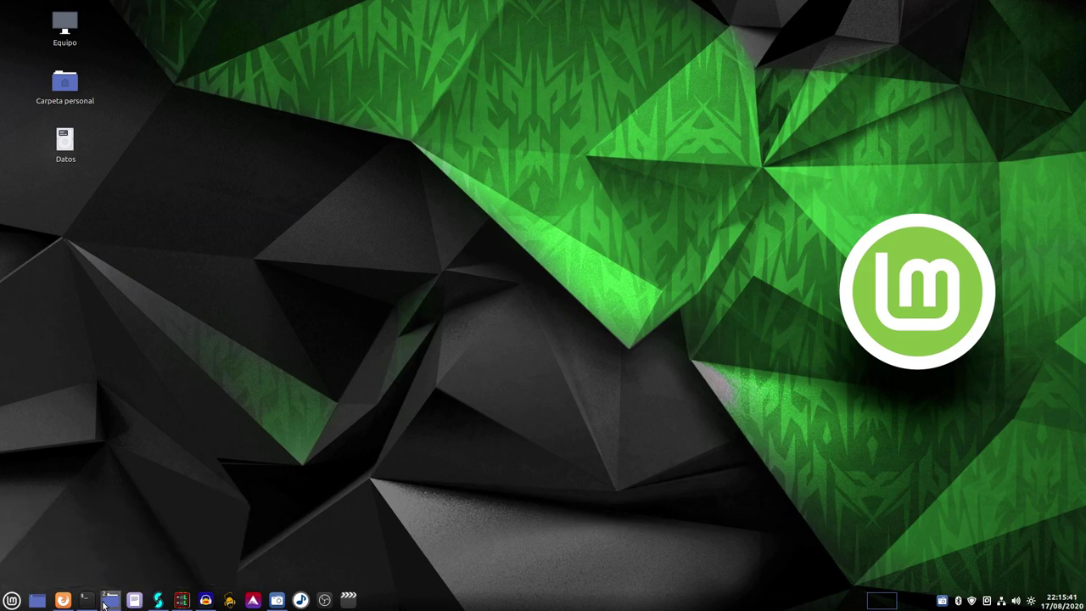
click(59, 601)
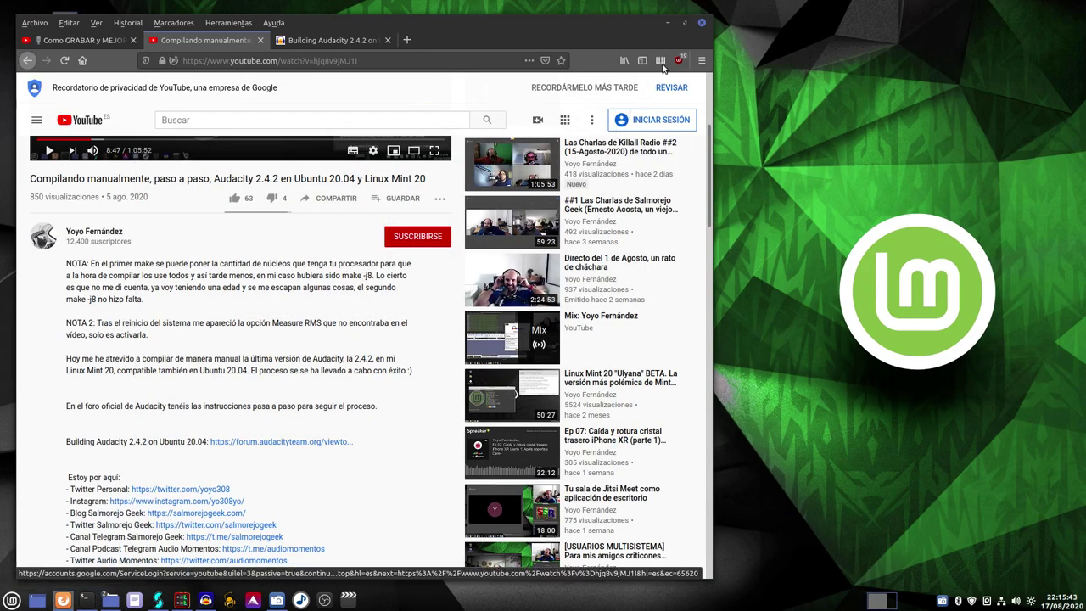
click(669, 24)
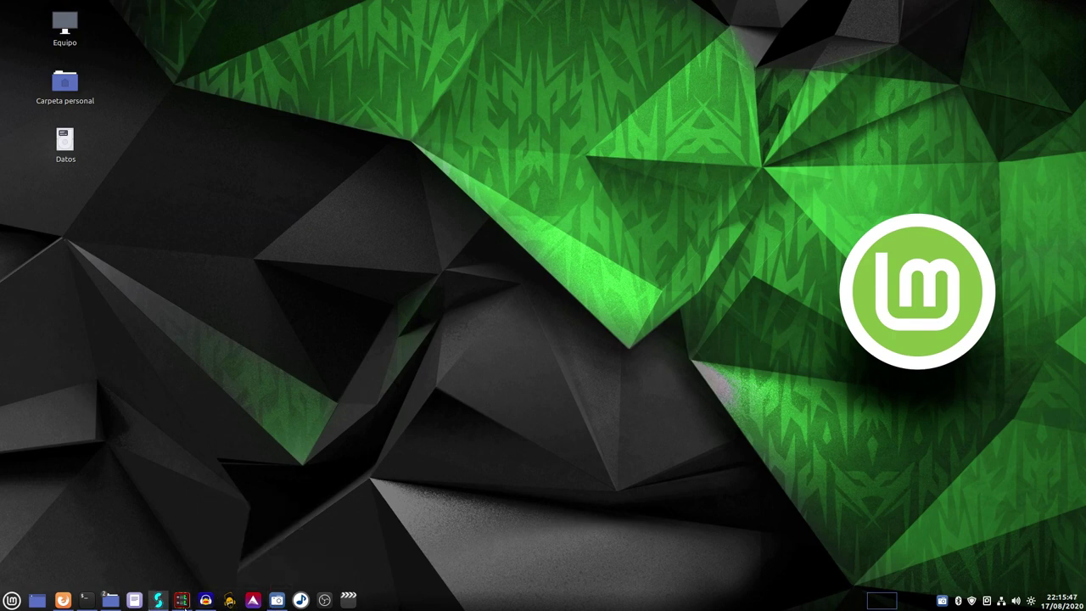
- Return to the Audacity project with the edited voice track, check the program version in Acerca de Audacity, then close that dialog
click(206, 600)
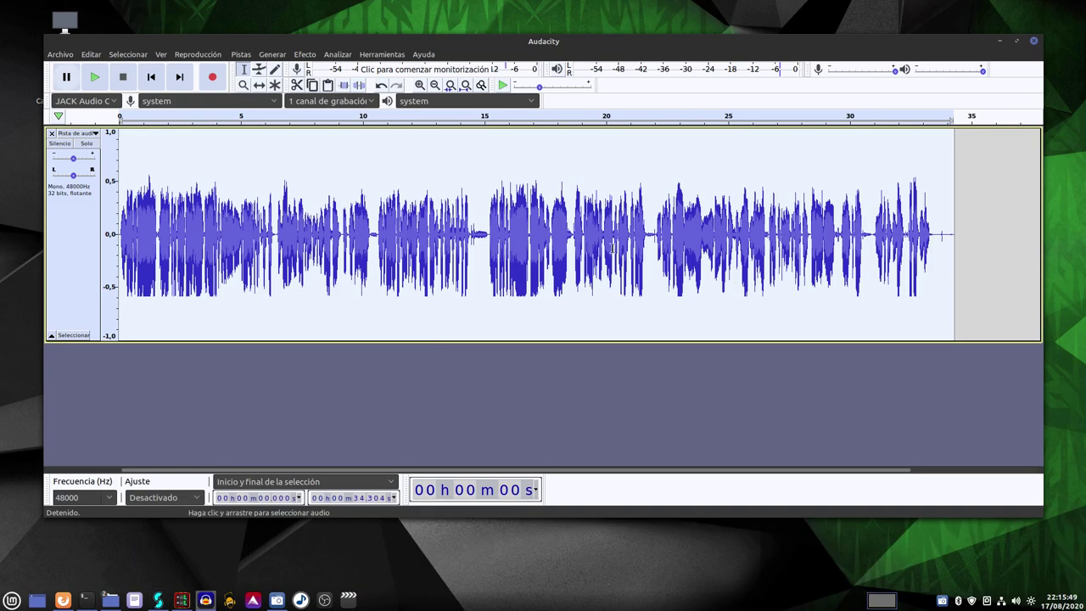
drag(548, 52, 574, 62)
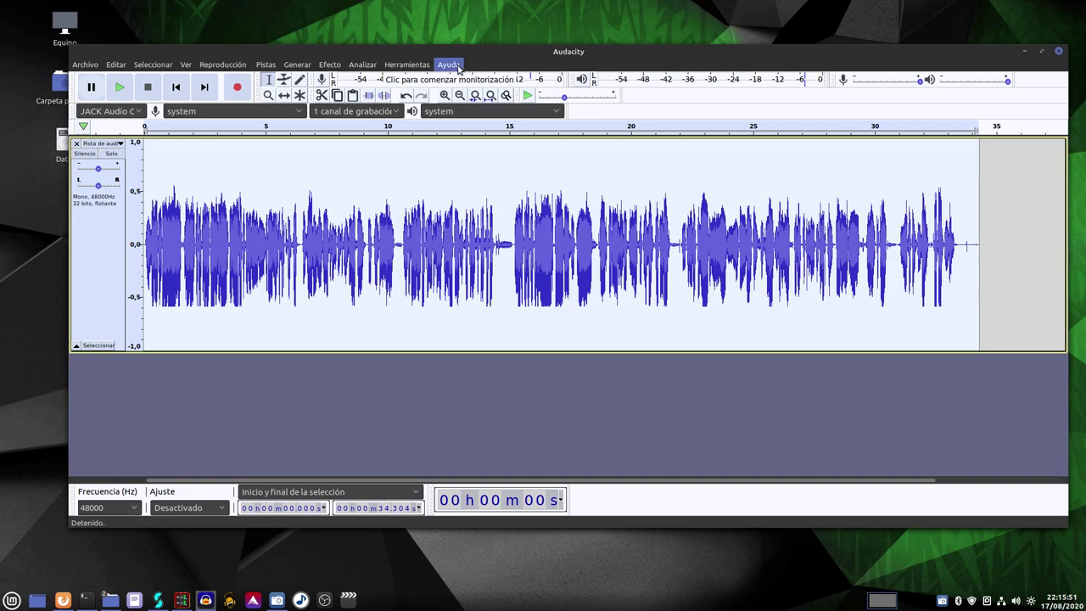
click(449, 65)
click(480, 146)
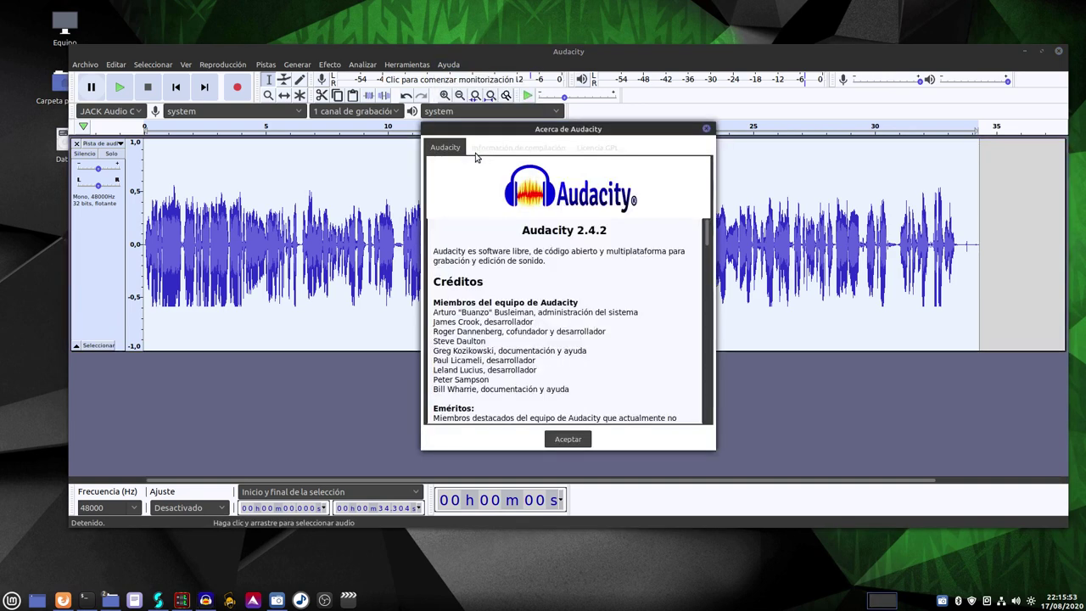
click(570, 440)
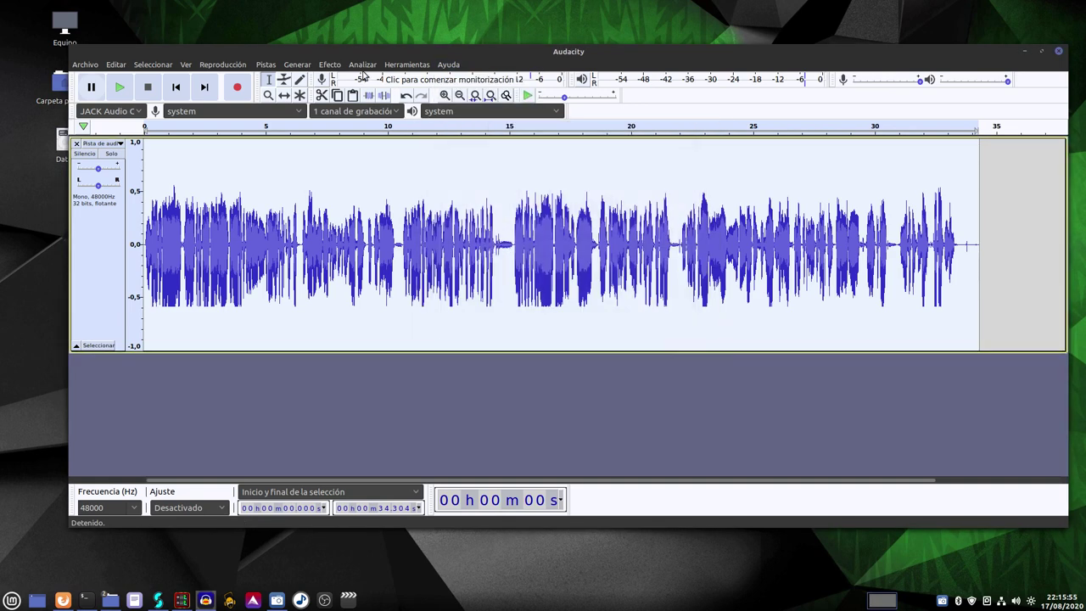
- Inspect the Normalizar volumen settings for the edited voice track and leave without applying the effect
click(363, 66)
mouse_move(329, 65)
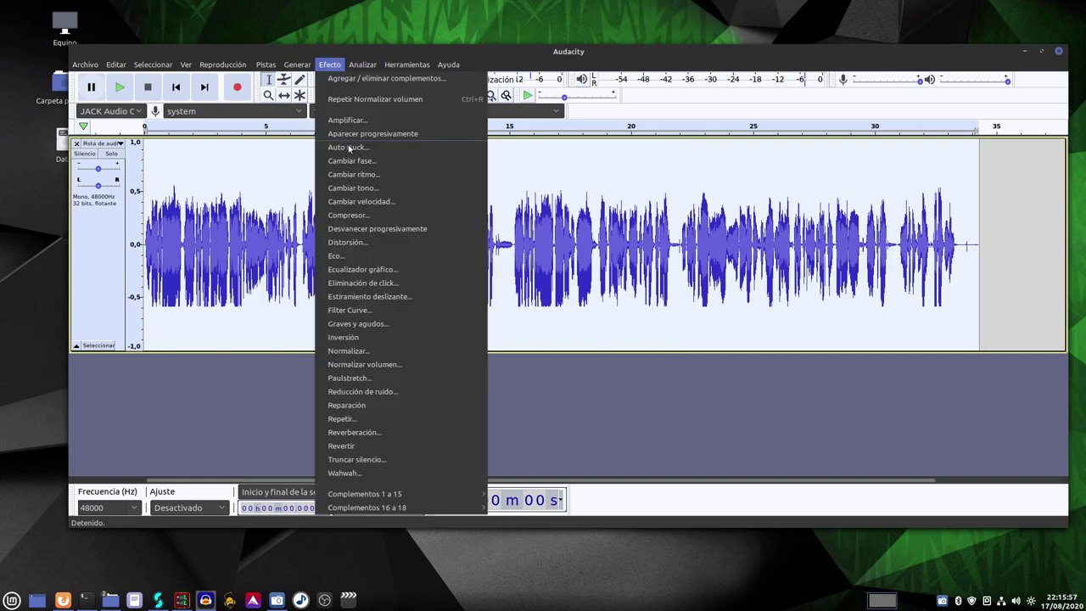
click(391, 364)
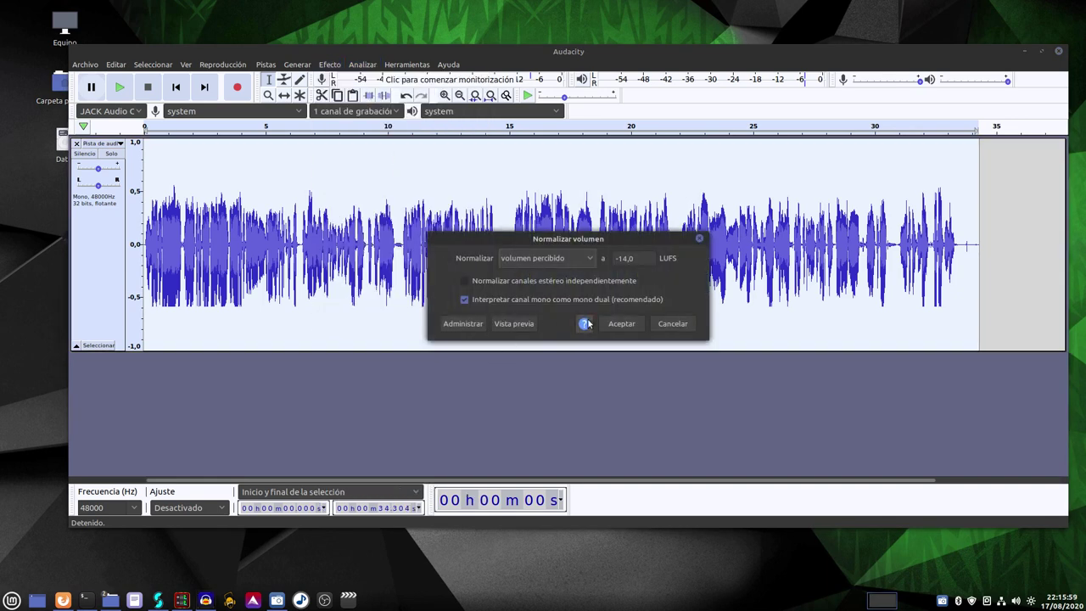
click(674, 323)
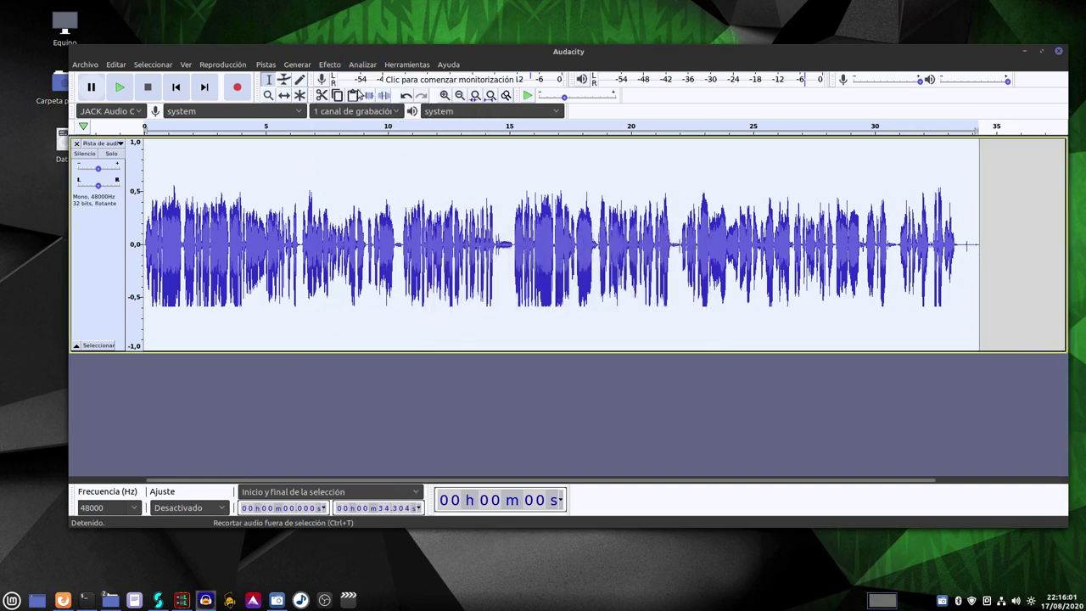
- Measure the RMS level of the edited voice track with Measure RMS and dismiss the result
click(336, 67)
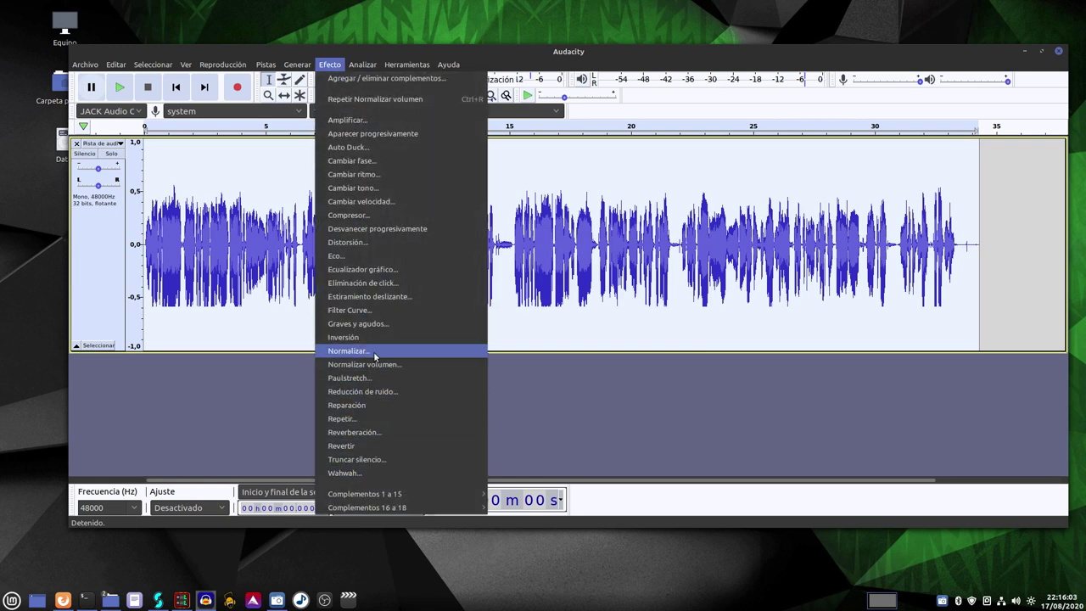
mouse_move(362, 65)
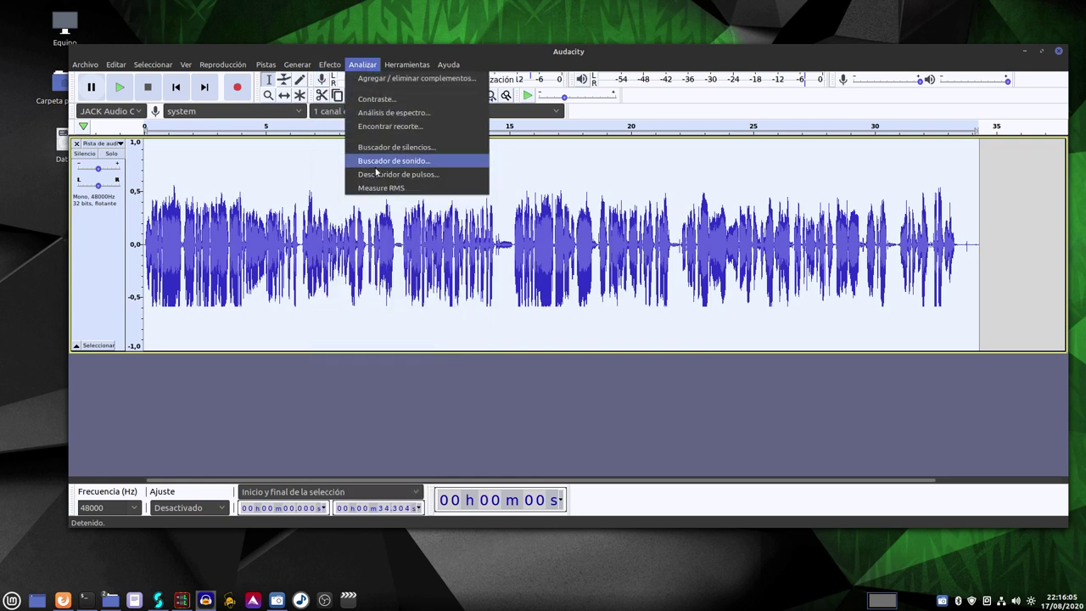
click(386, 189)
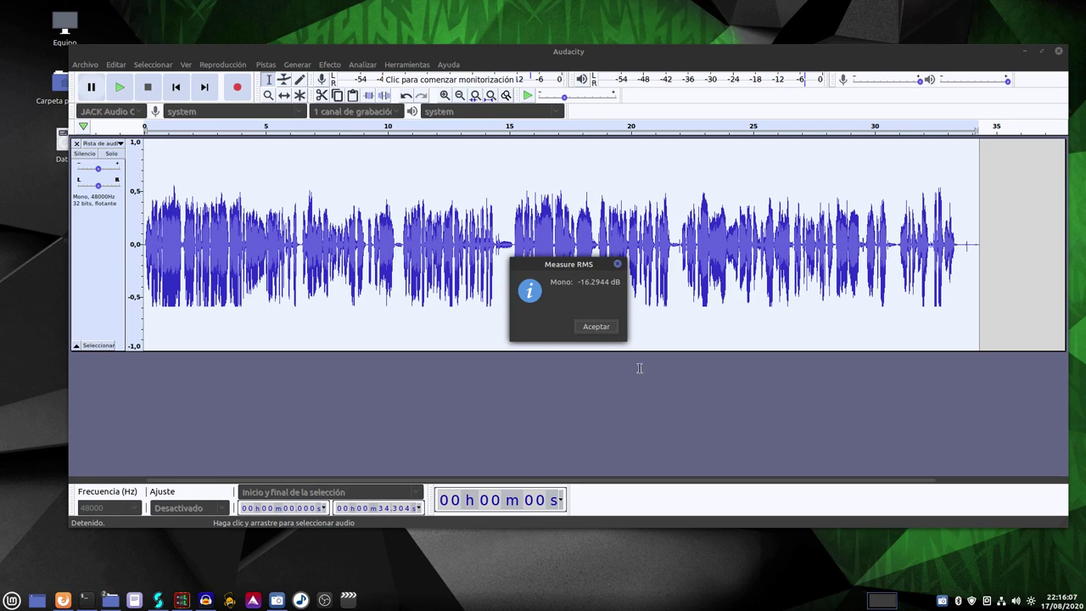
click(601, 329)
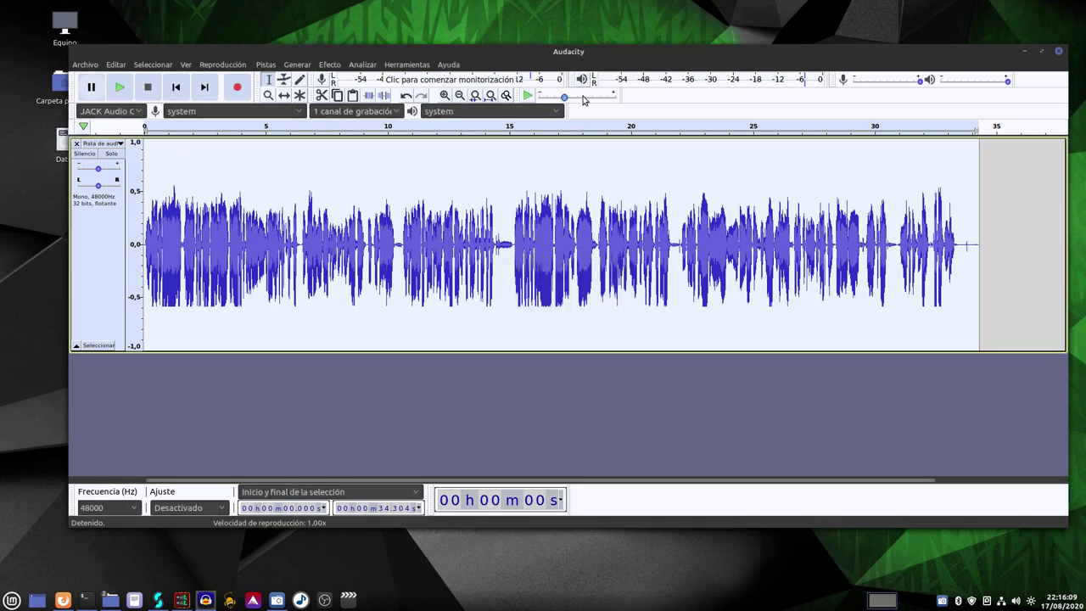
- Inspect the Filter Curve effect and its list of original presets (Valores predefinidos originales), and leave without applying anything
drag(613, 56, 588, 47)
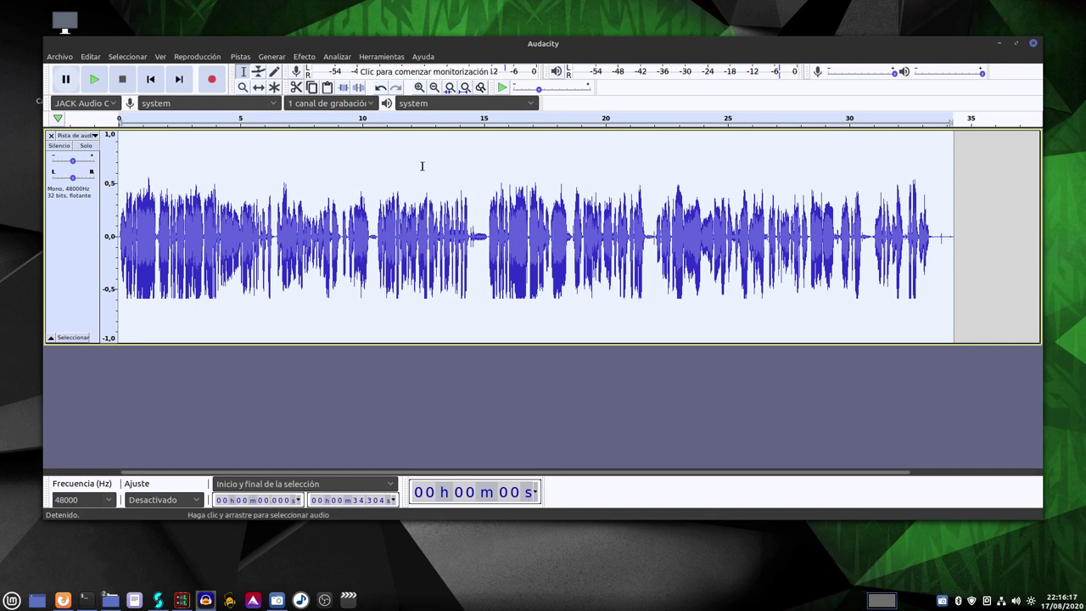
drag(537, 42, 562, 29)
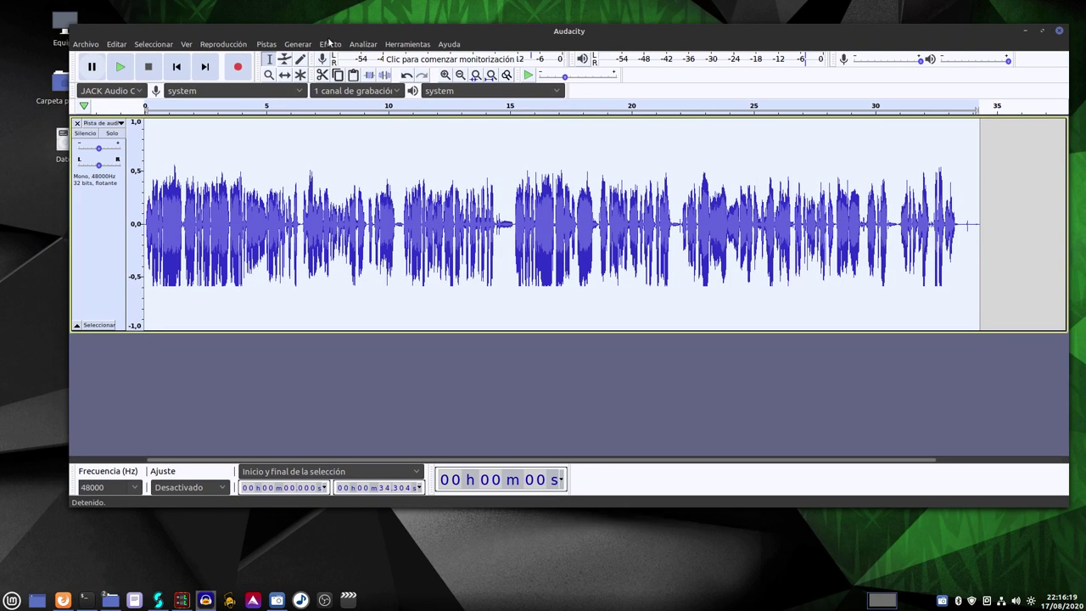
click(330, 44)
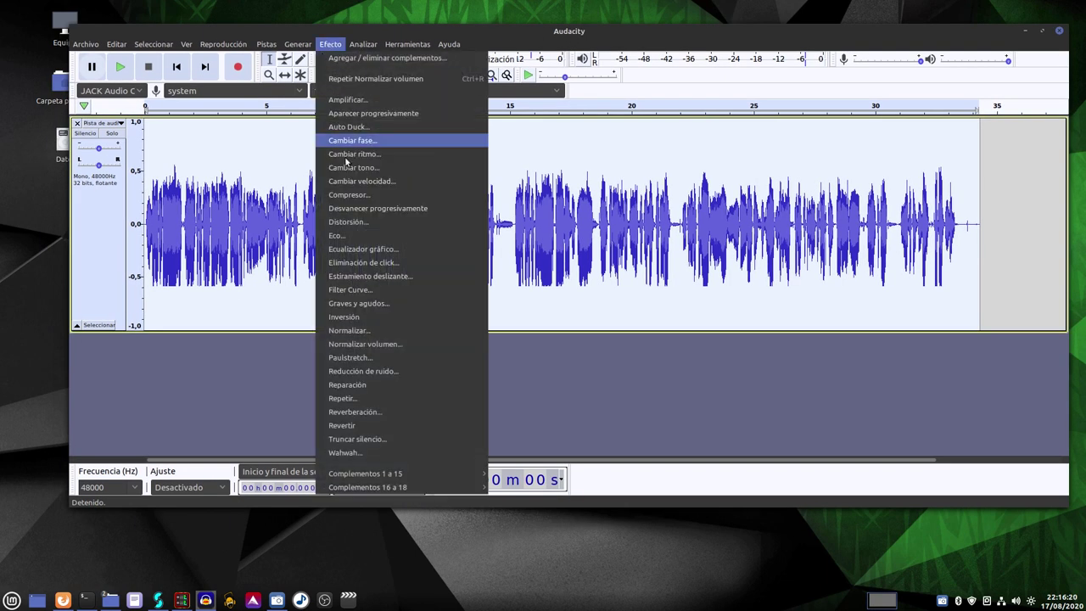
click(379, 290)
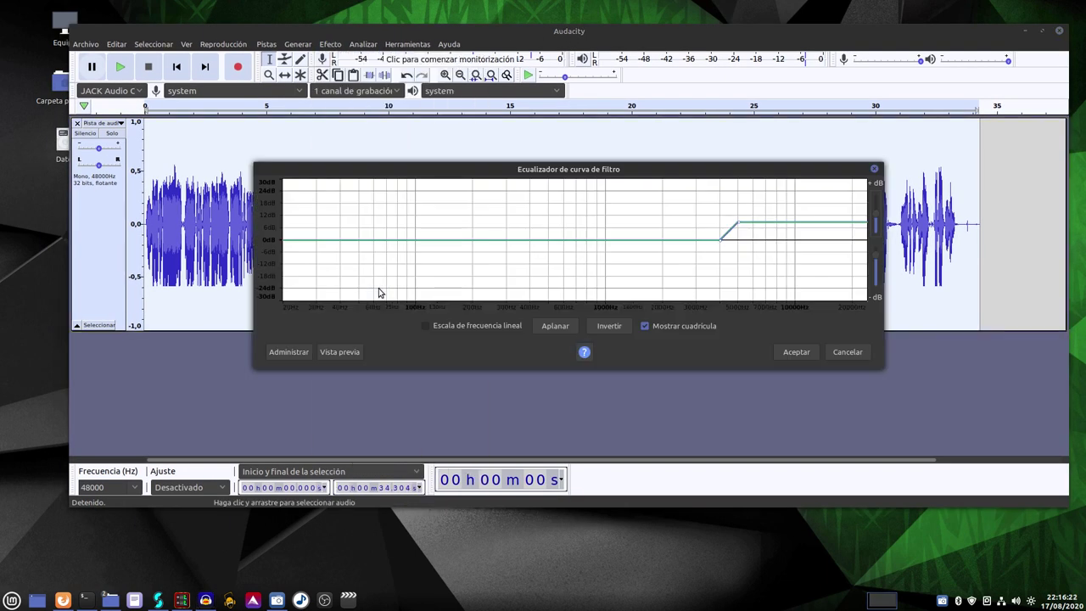
click(297, 353)
mouse_move(351, 416)
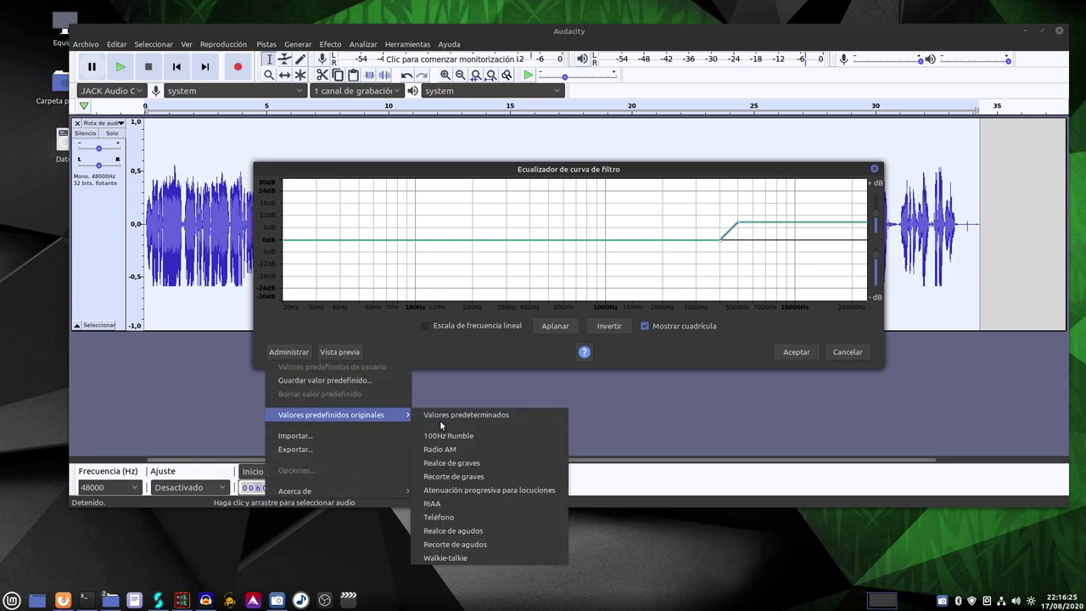
click(762, 411)
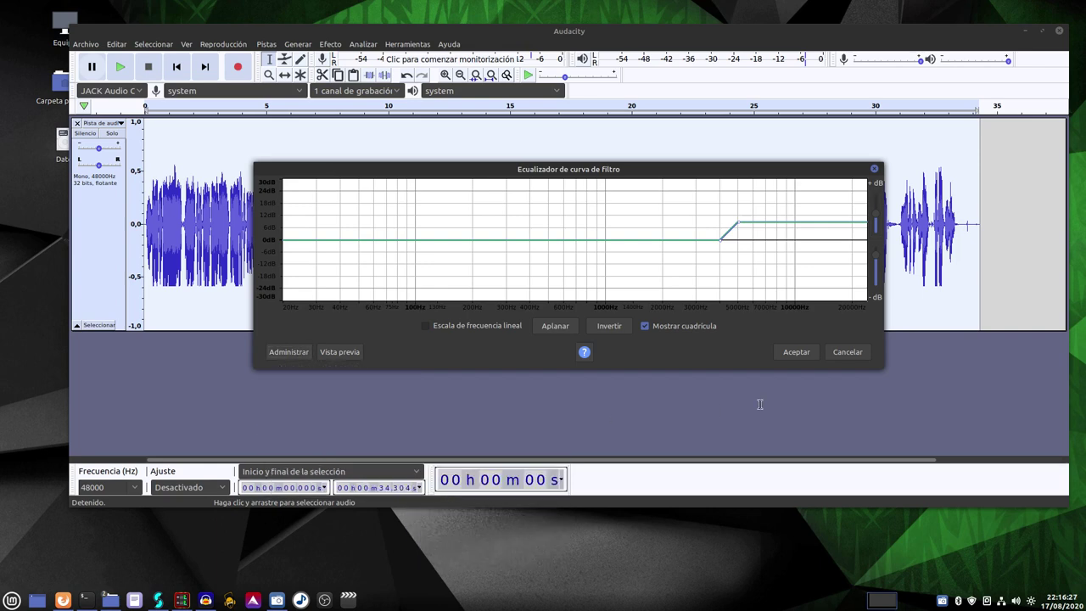
click(847, 354)
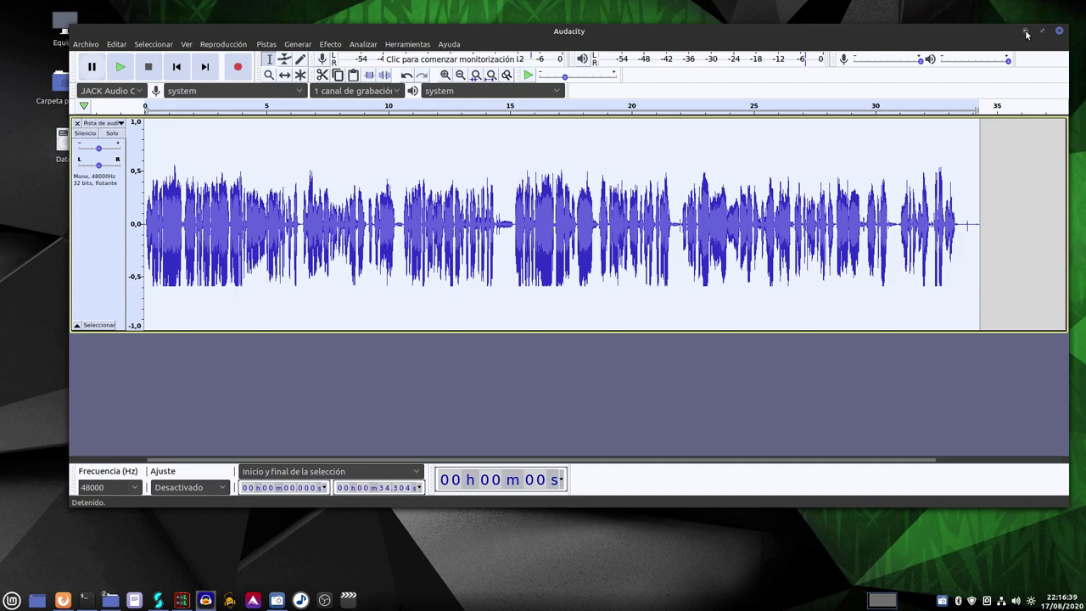
- Clear Audacity off the desktop, review the browser videos on improving voice and compiling Audacity 2.4.2, and minimize the browser
click(1025, 31)
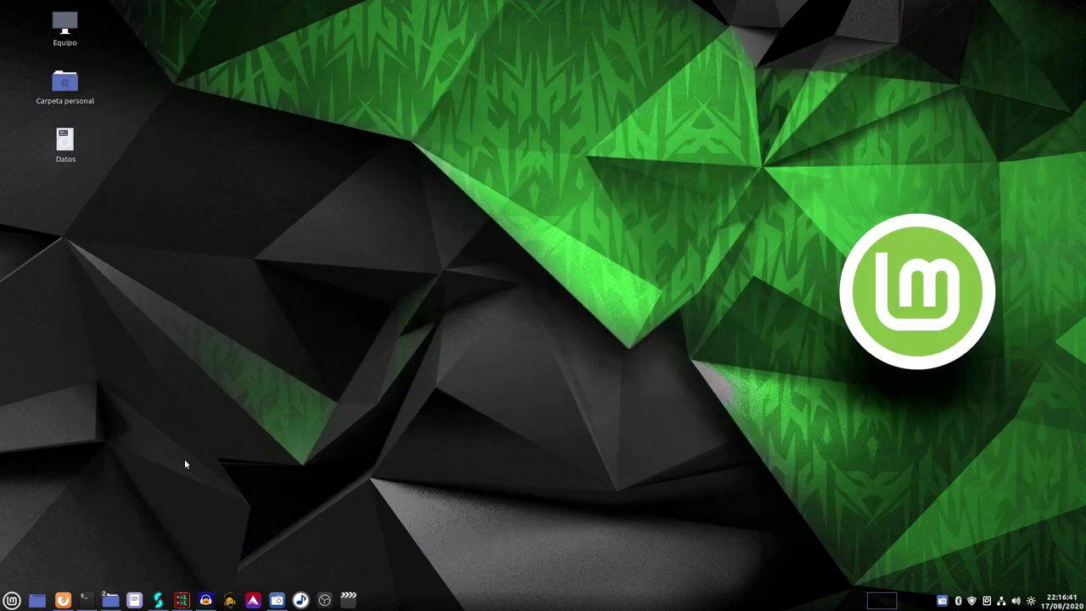
click(63, 600)
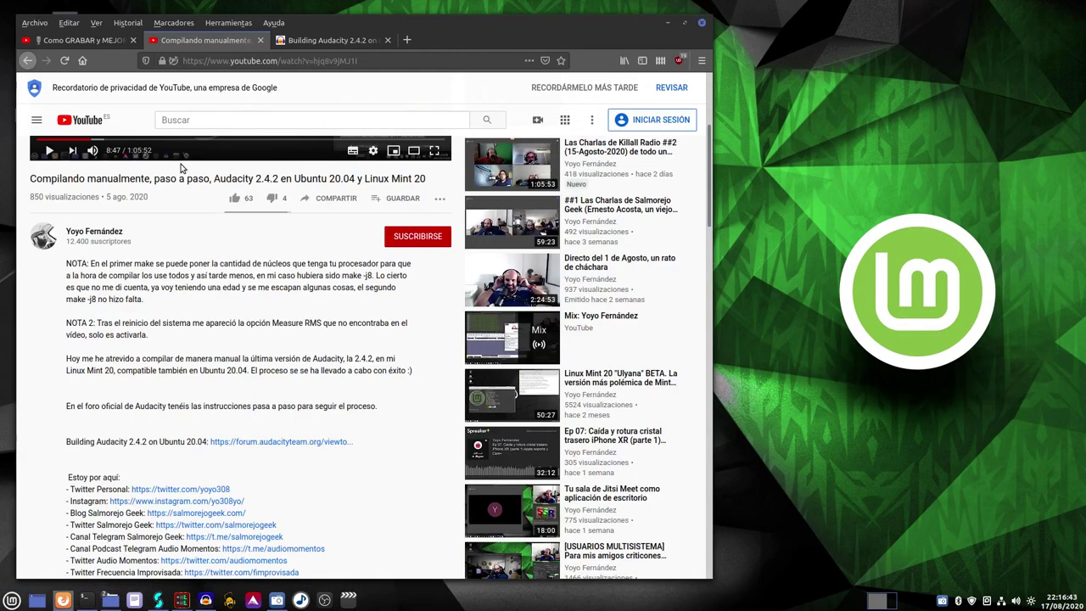
click(85, 39)
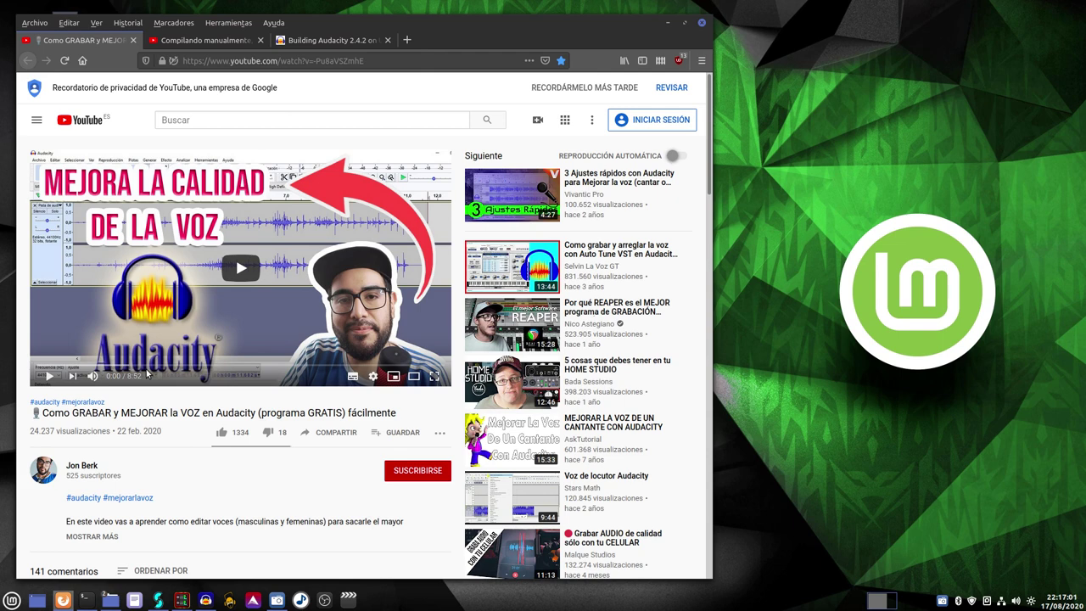
click(193, 41)
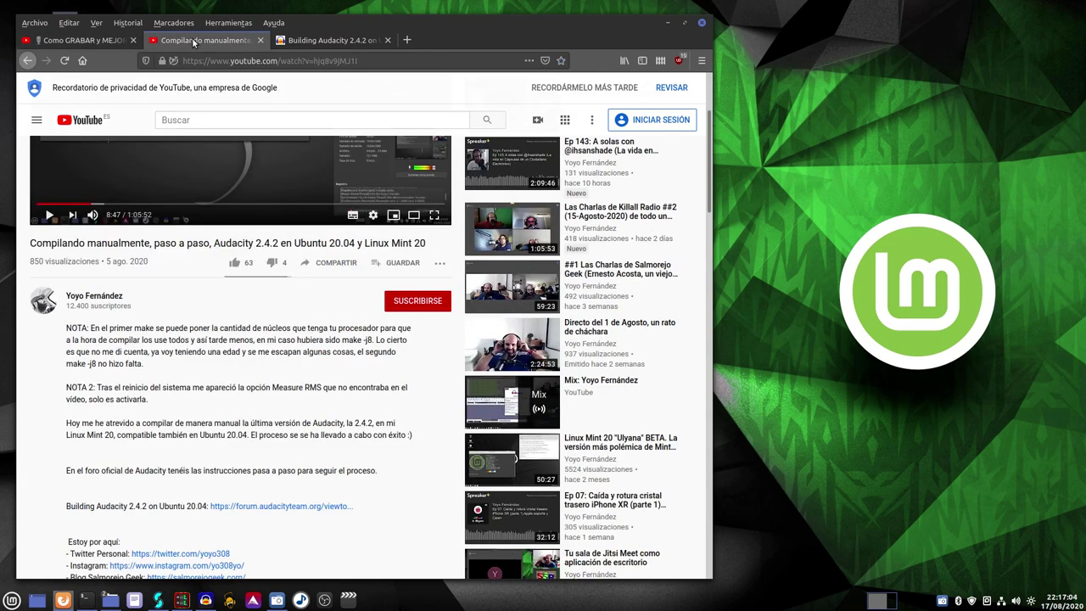
click(667, 24)
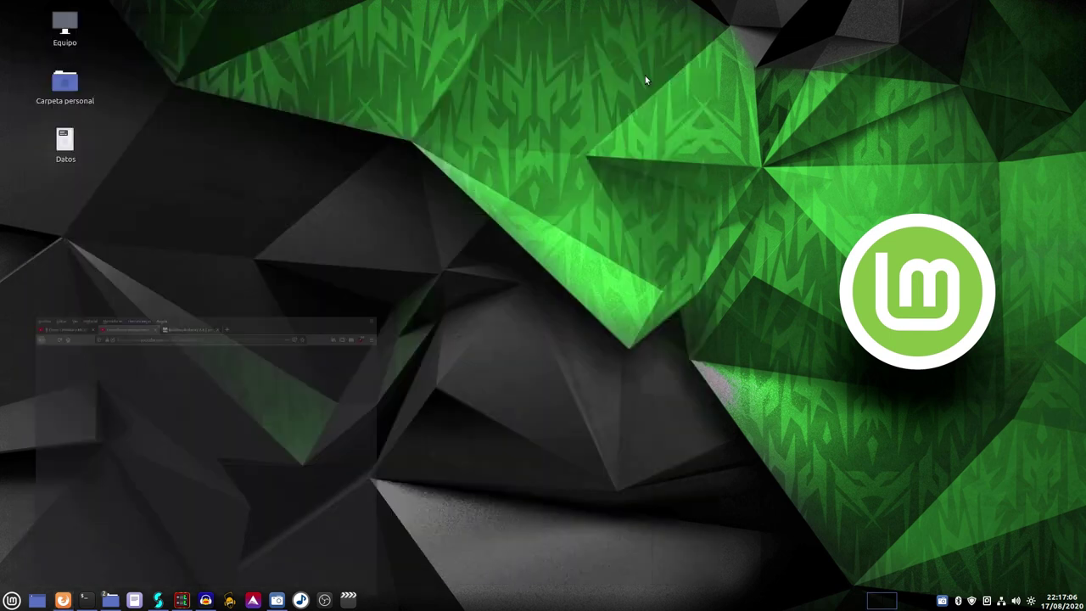
- Switch to the SimpleScreenRecorder window and reposition it on the empty desktop
click(275, 602)
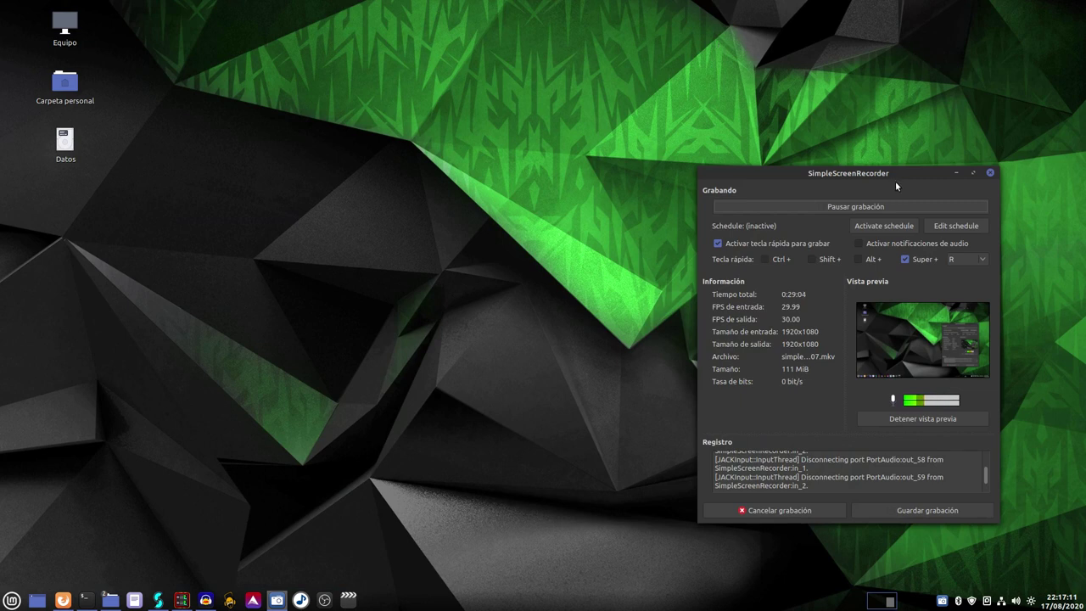
drag(882, 180, 887, 96)
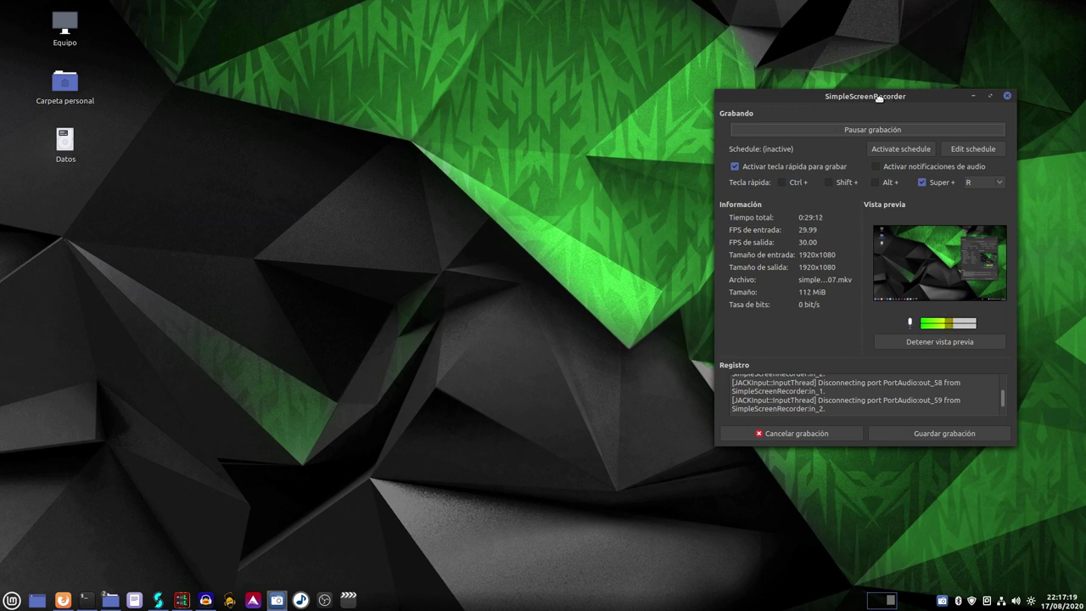
drag(879, 96, 880, 82)
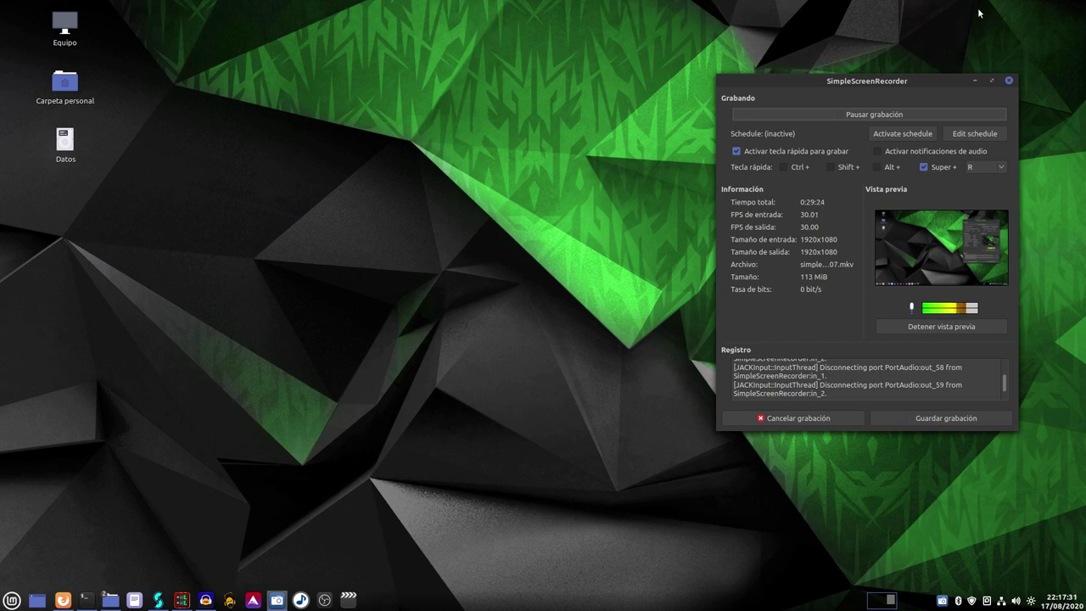
drag(880, 78, 919, 56)
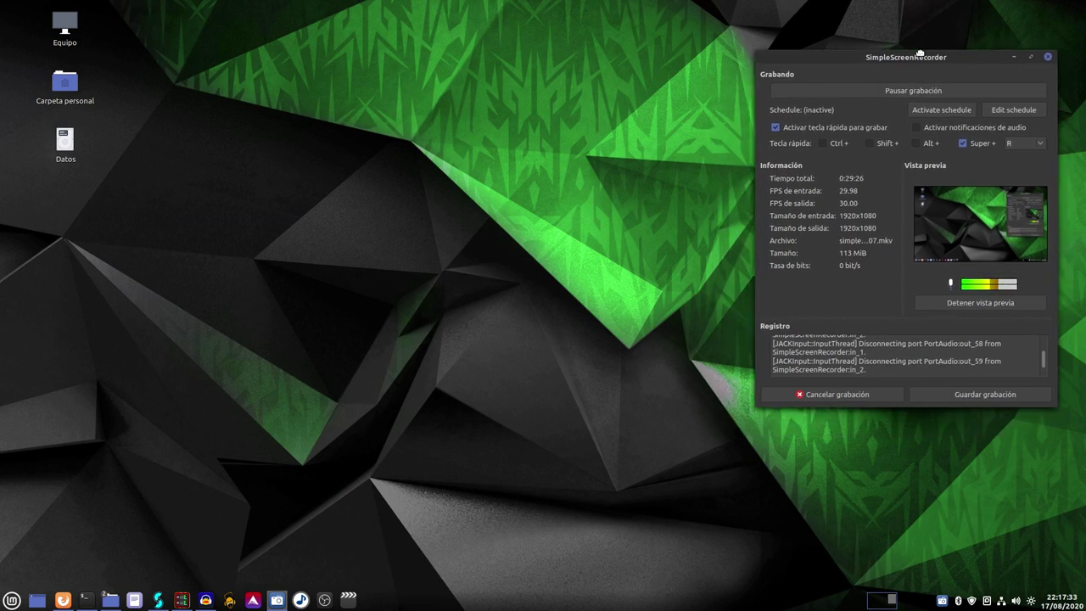